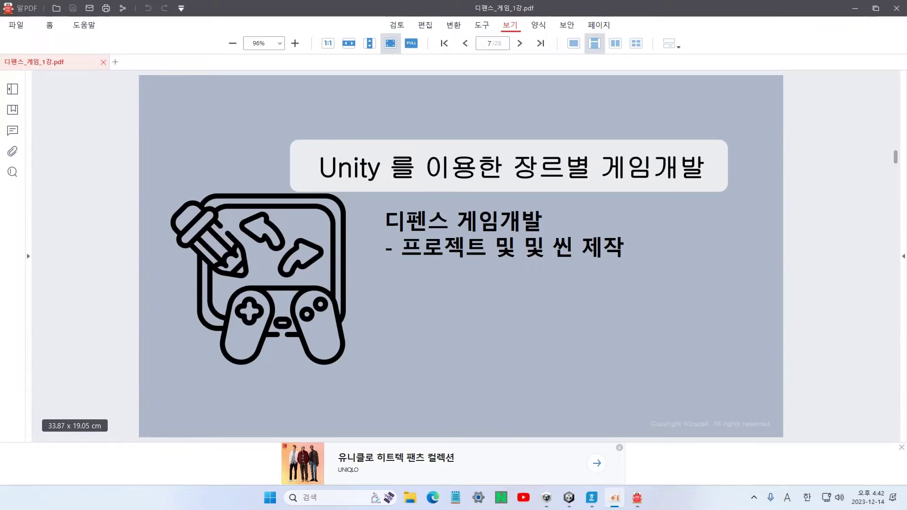
Go to page 8 of the lecture PDF, and after it to page 12.
left_click(489, 44)
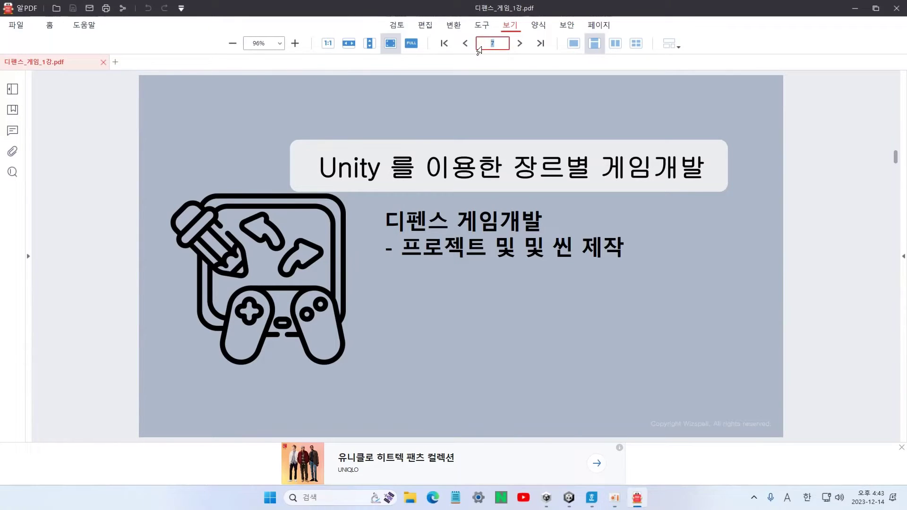
type("8")
key("Return")
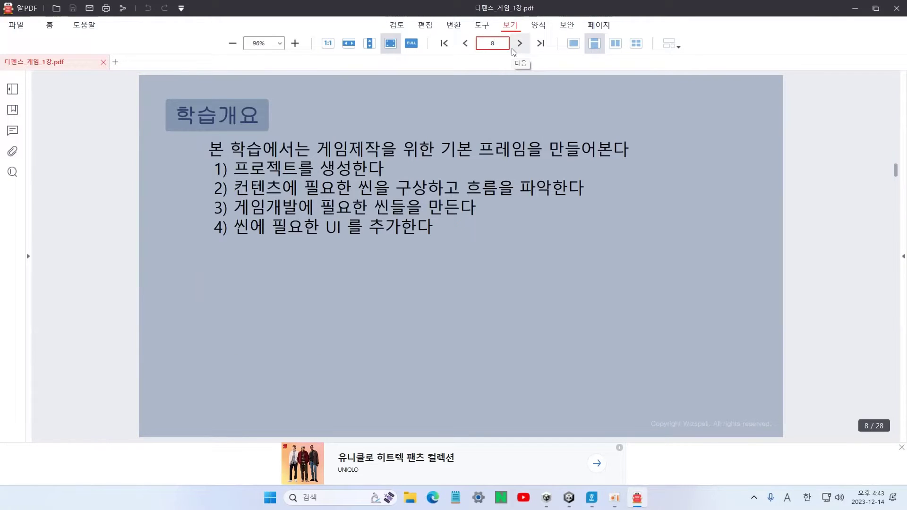
key("BackSpace")
type("12")
key("Return")
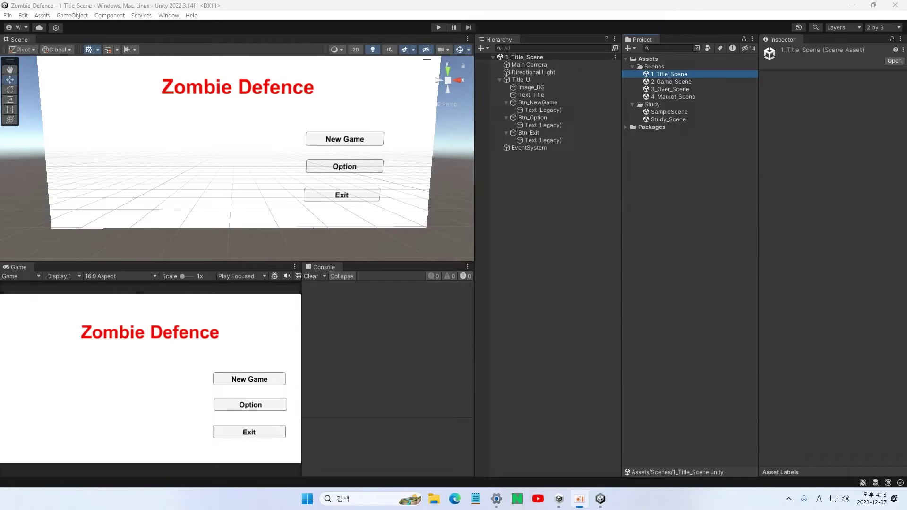
Open 2_Game_Scene in the Unity project and set the Main Camera's Clear Flags to Solid Color.
left_click(674, 83)
double_click(673, 83)
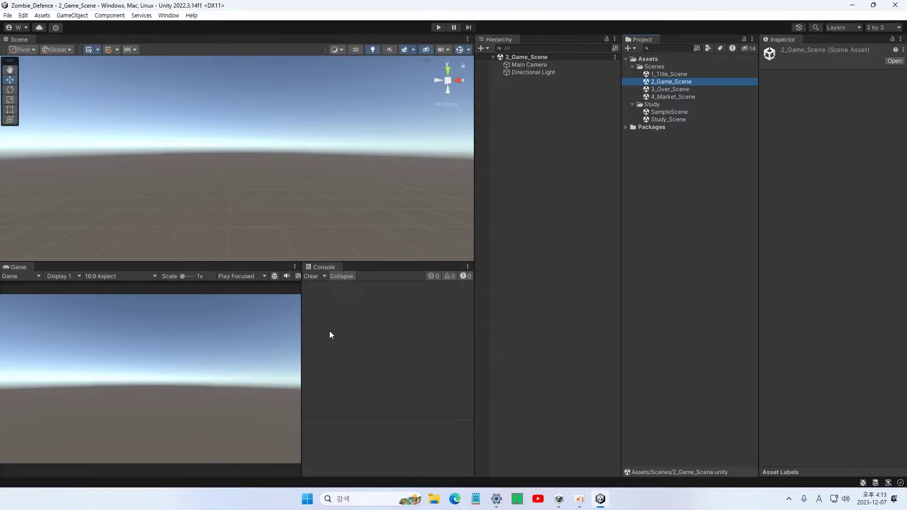
left_click(524, 63)
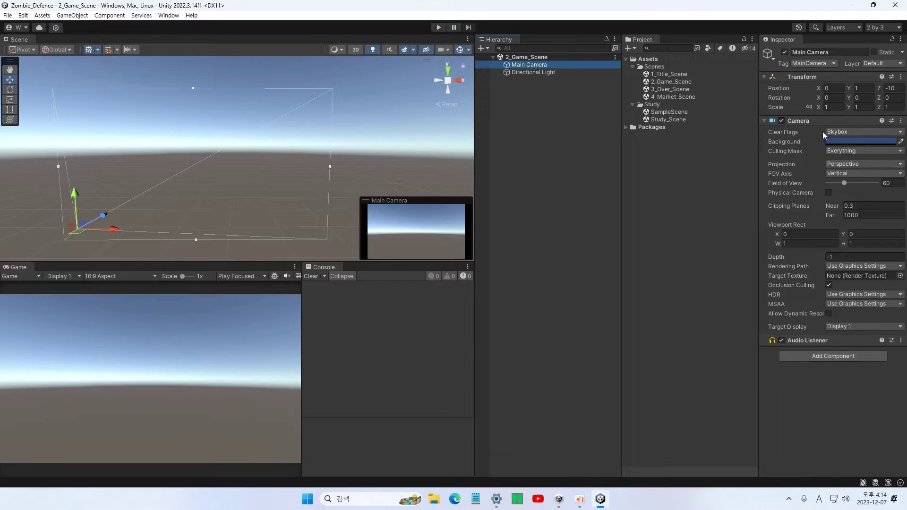
left_click(839, 131)
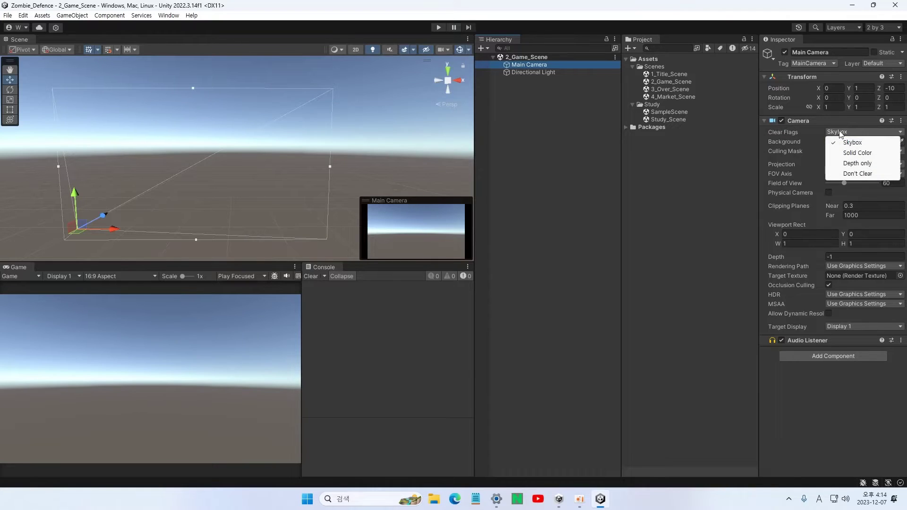
left_click(856, 153)
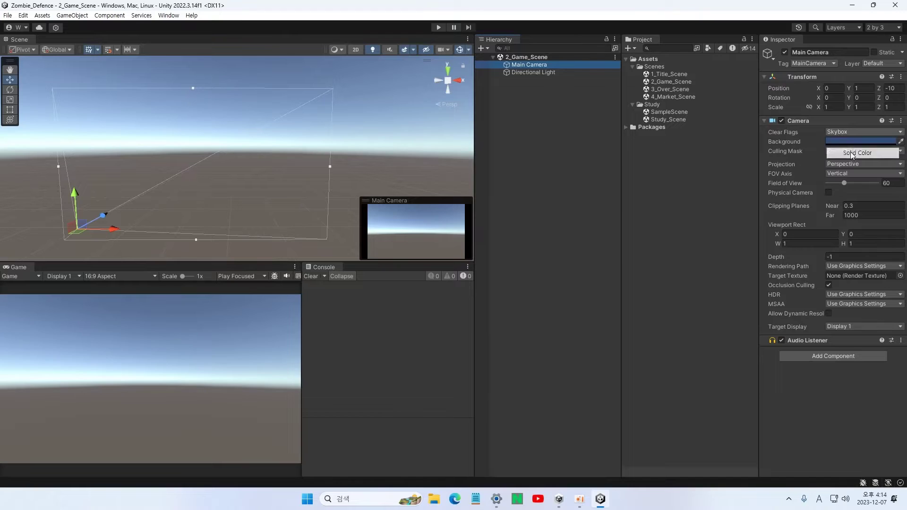
Set the Main Camera's background colour to dark grey, about 3F444B.
left_click(860, 141)
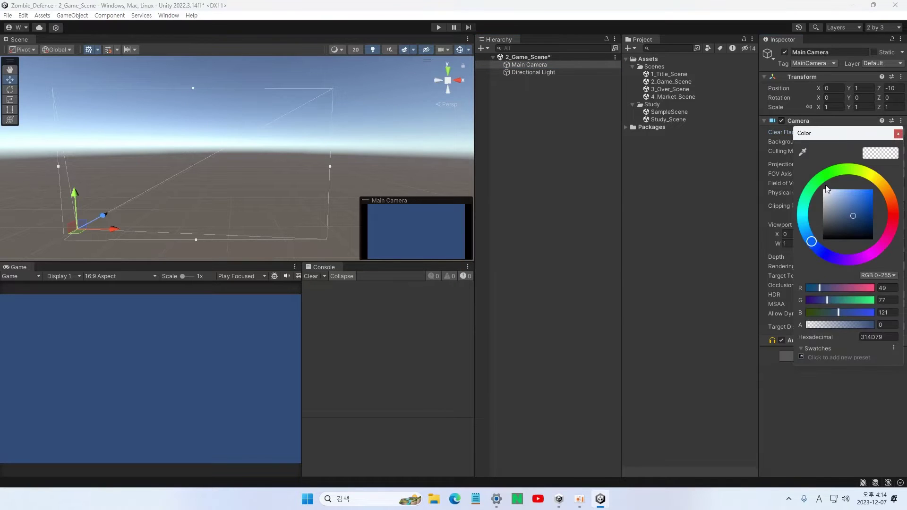
left_click(846, 192)
mouse_move(845, 192)
left_mouse_down()
mouse_move(848, 230)
mouse_move(824, 229)
mouse_move(832, 229)
left_mouse_up()
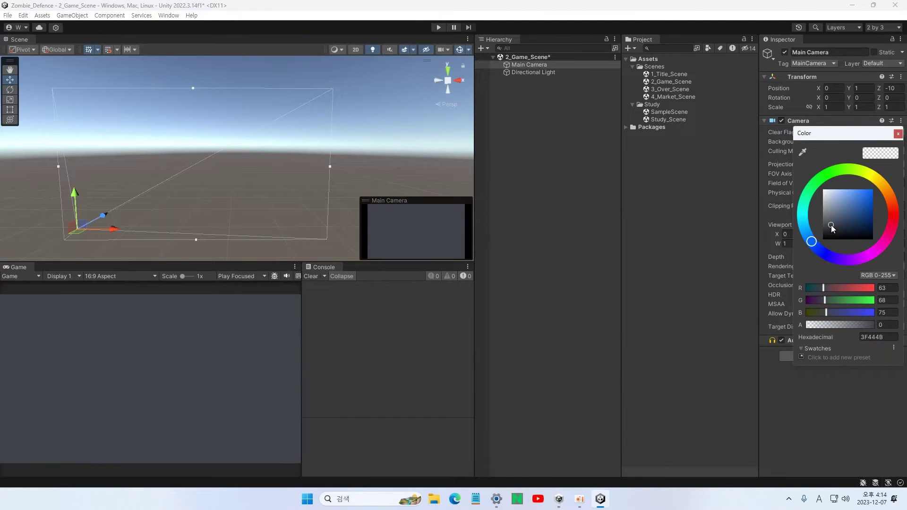
left_click(897, 134)
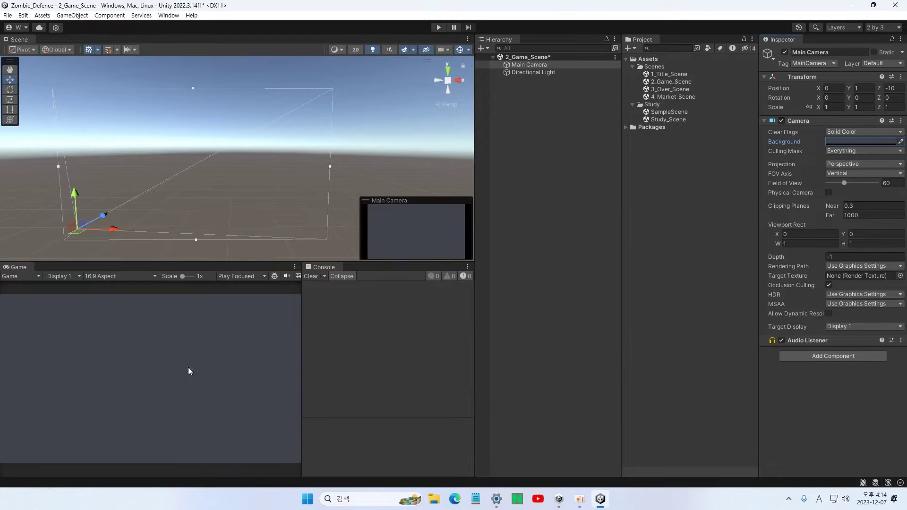
Add a UI Canvas to the game scene.
left_click(481, 49)
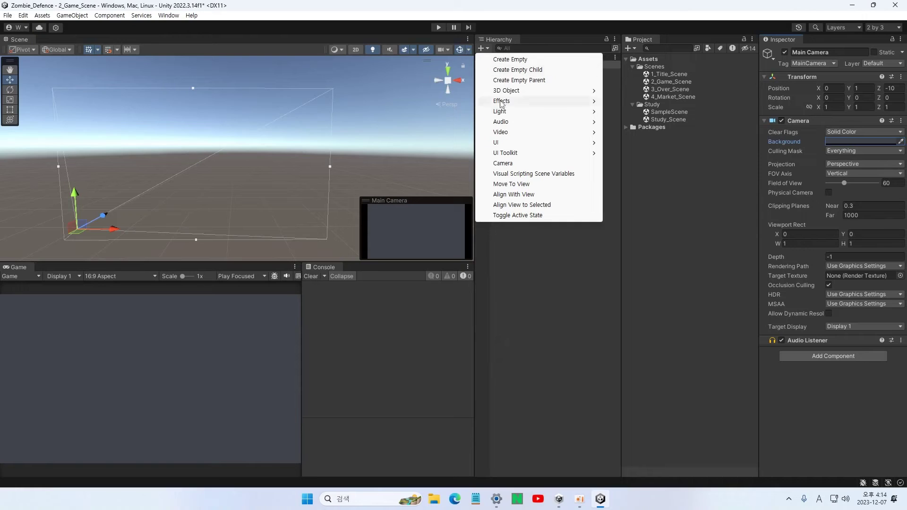
mouse_move(515, 143)
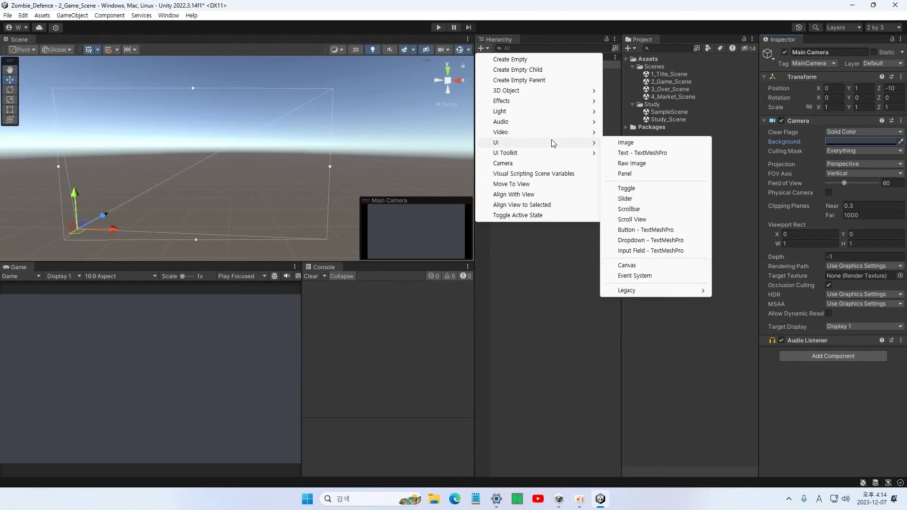
left_click(635, 266)
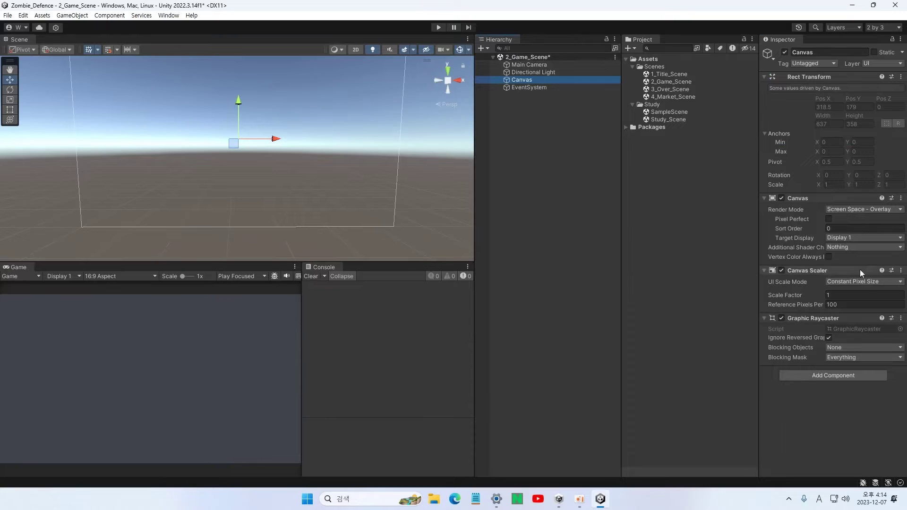
Configure the Canvas Scaler to Scale With Screen Size with a 600 x 400 reference resolution and a Match value of 0.5.
left_click(859, 282)
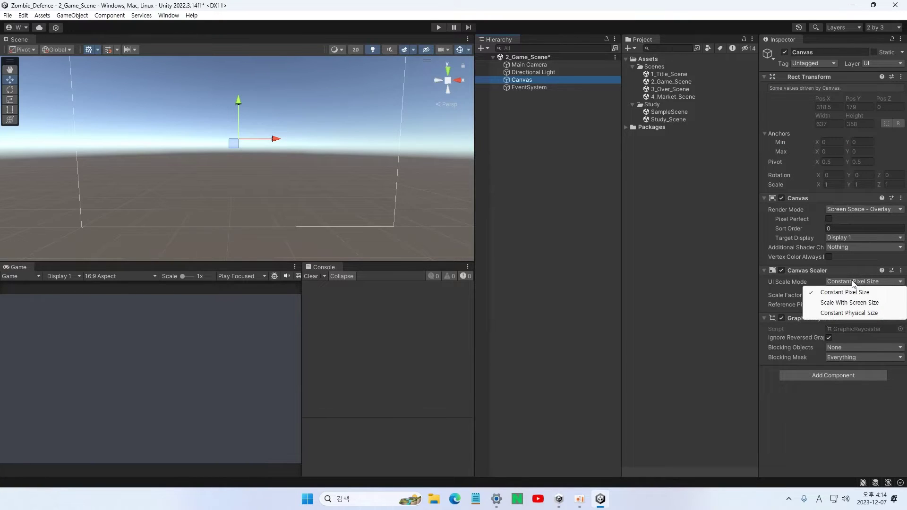
left_click(829, 305)
left_click(805, 306)
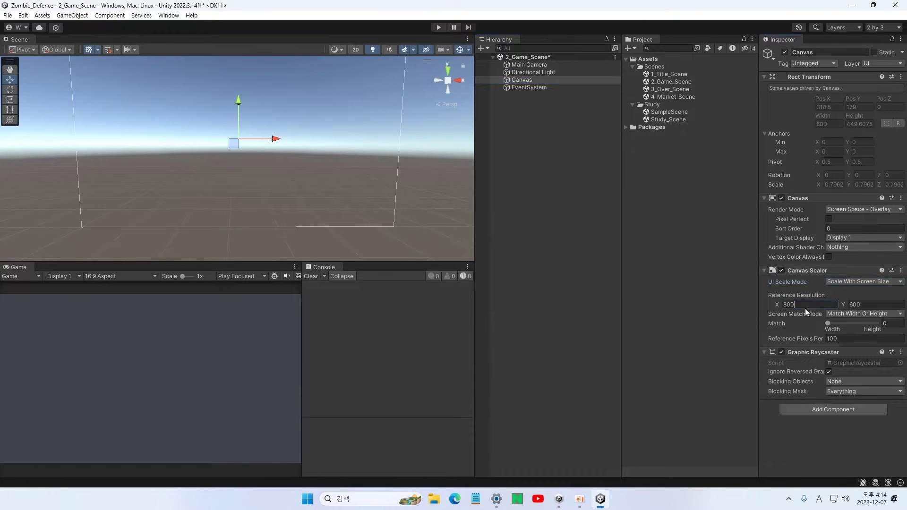
type("600")
key("Tab")
type("400")
left_click(848, 323)
left_click(891, 326)
type("0.5")
left_click(377, 240)
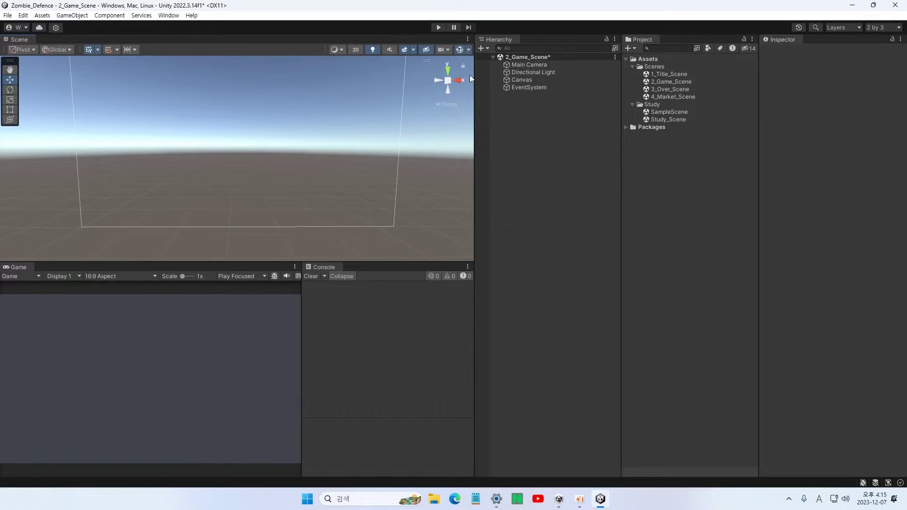
Add a legacy UI button as a child of the Canvas and duplicate it.
right_click(512, 80)
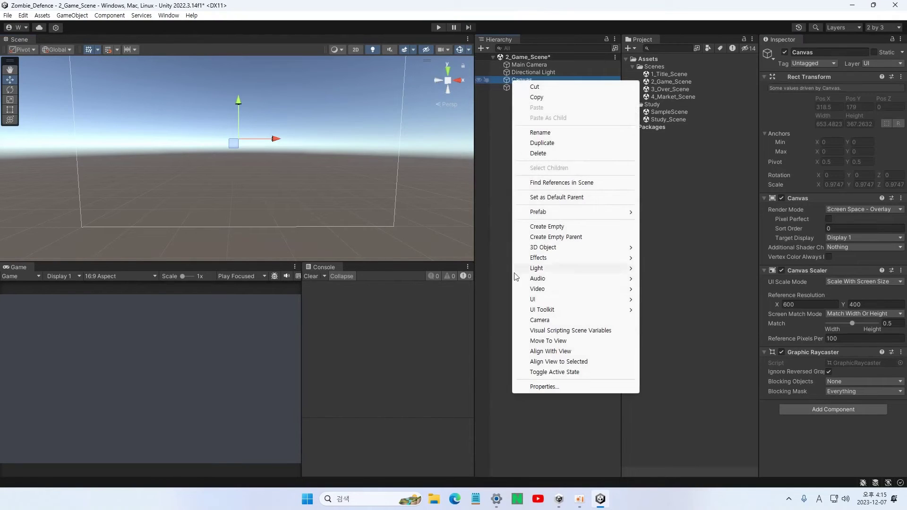
mouse_move(538, 300)
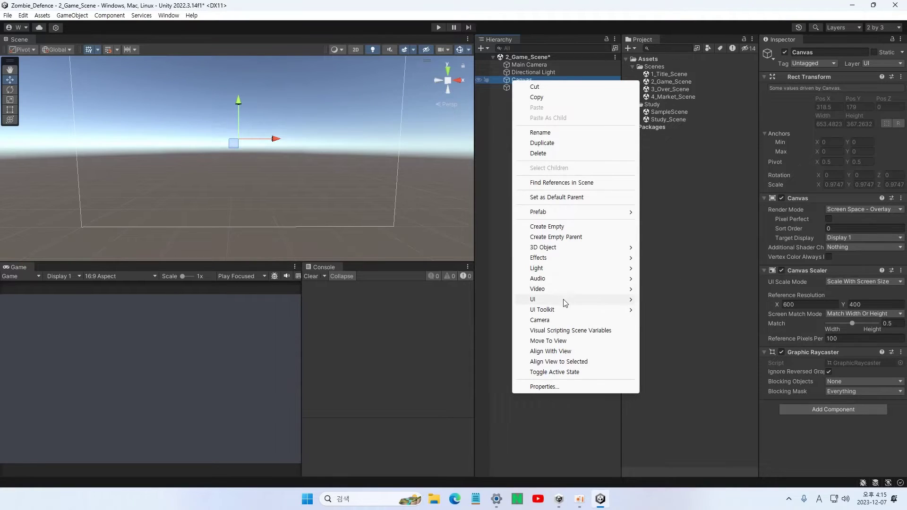
mouse_move(693, 448)
left_click(772, 457)
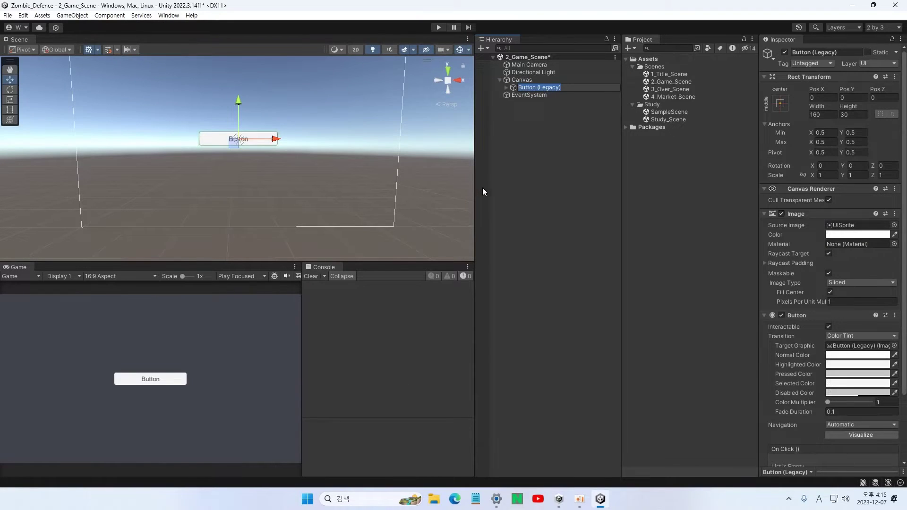
key("ctrl+d")
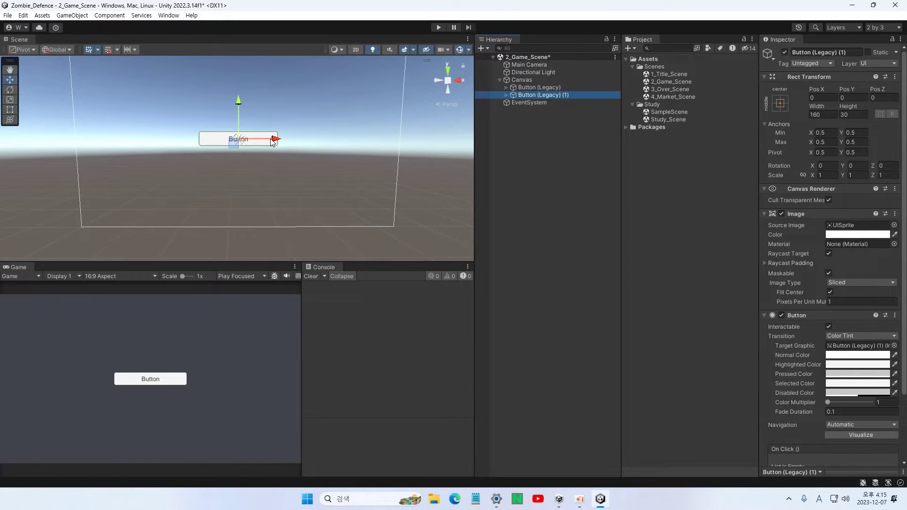
Move the original button to the canvas's right side at about Pos X 231 and the duplicate to the left at about -240.
left_click(525, 87)
left_click_drag(283, 141, 389, 139)
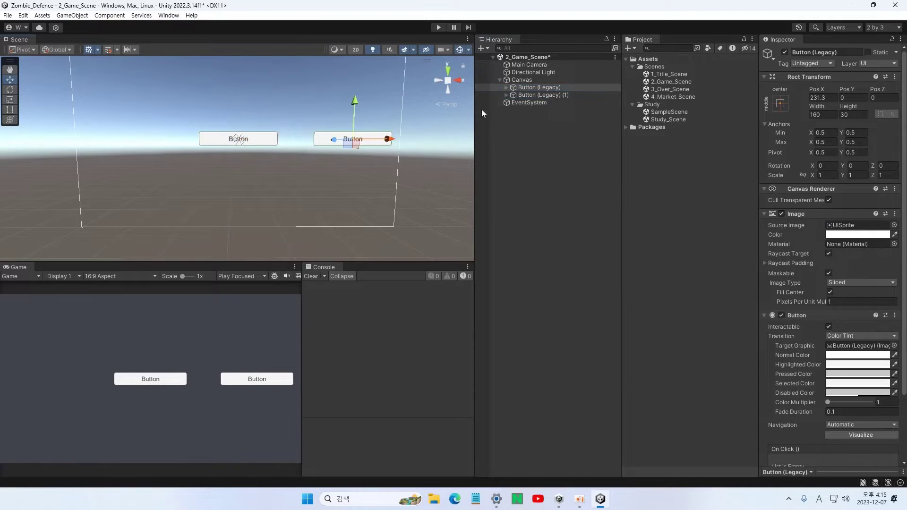
left_click(538, 94)
left_click_drag(278, 139, 158, 139)
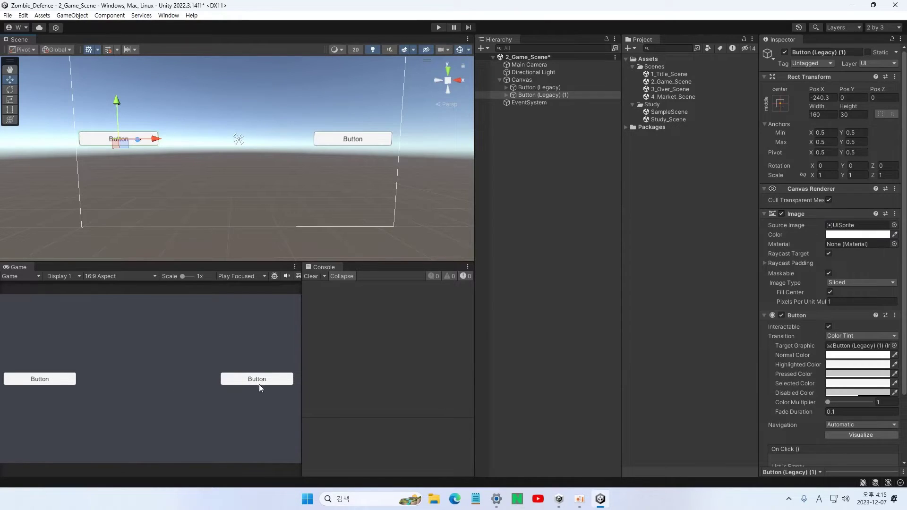
Expand both buttons in the hierarchy and set the label text of the canvas's right-hand button to ">>".
left_click(506, 88)
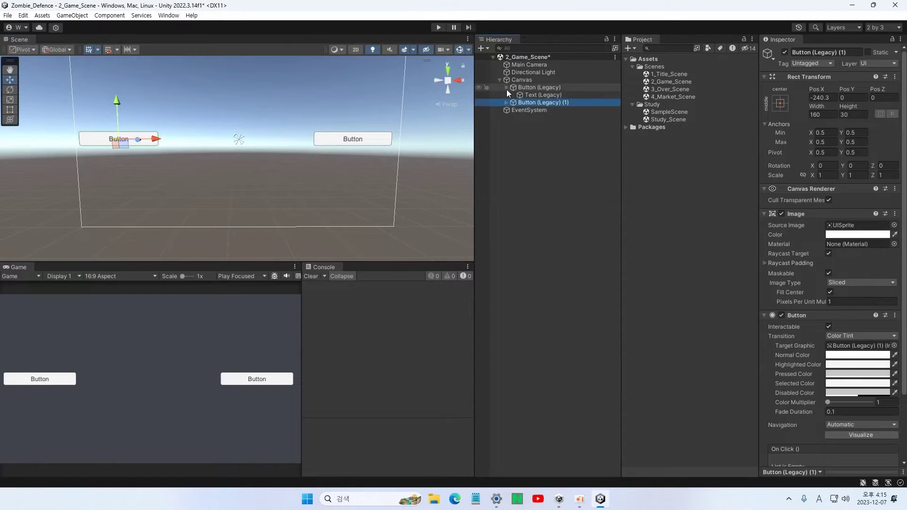
left_click(508, 102)
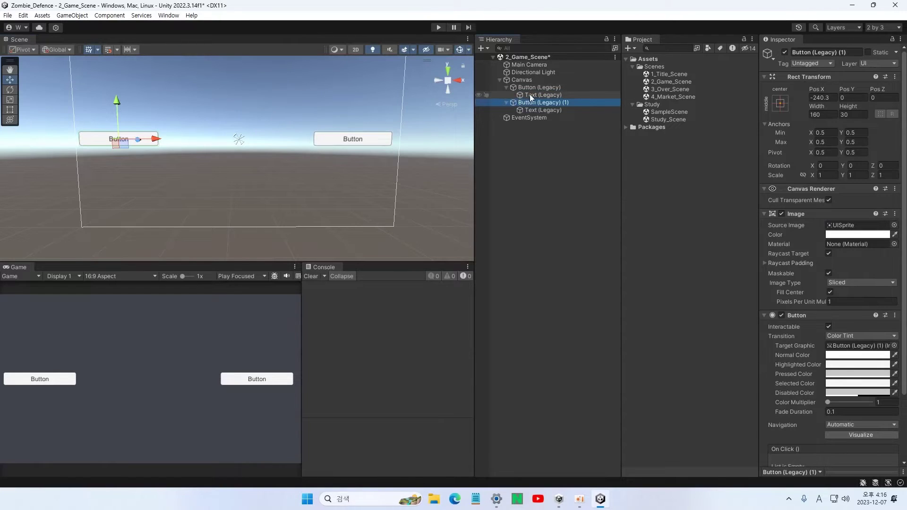
left_click(529, 95)
left_click(533, 108)
left_click(534, 95)
left_click(800, 239)
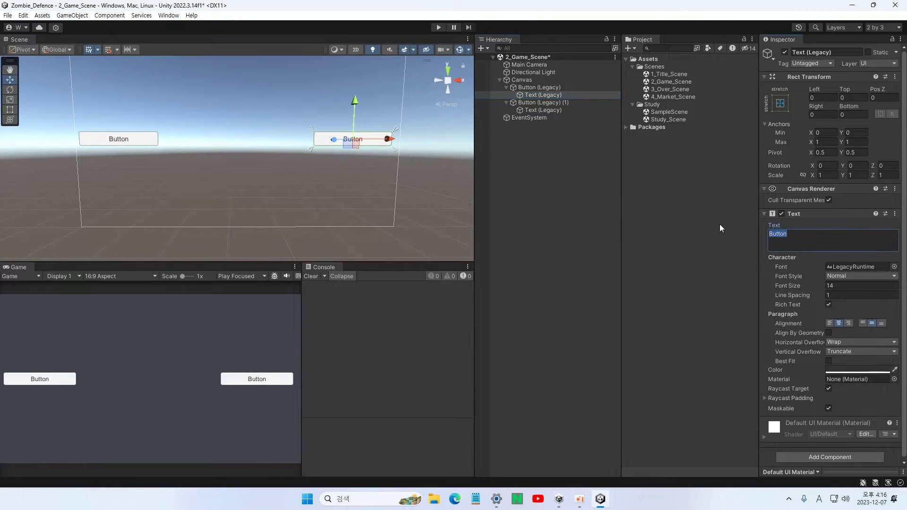
type(">")
type(">")
Set the label text of the canvas's left-hand button to "<<".
left_click(544, 111)
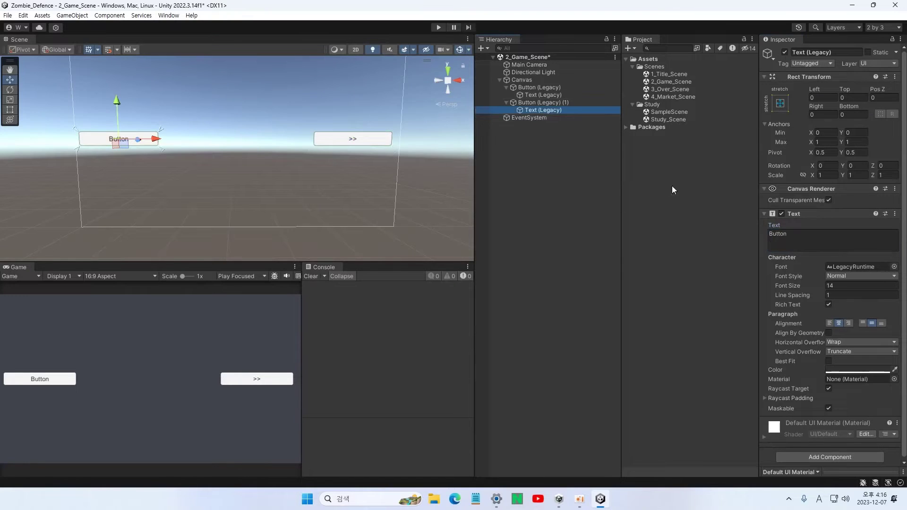
left_click(805, 240)
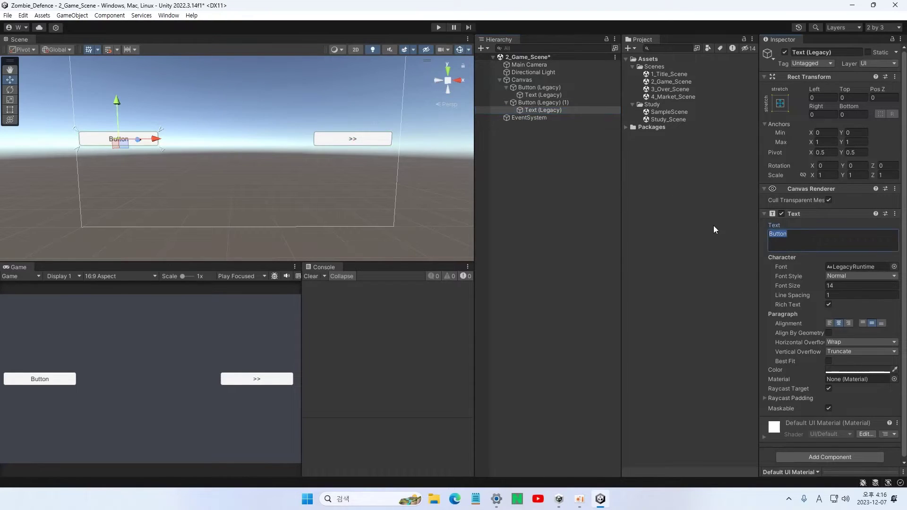
type("<<")
left_click(578, 156)
Collapse both buttons in the hierarchy and set their shared size to width 30 and height 160.
left_click(543, 88)
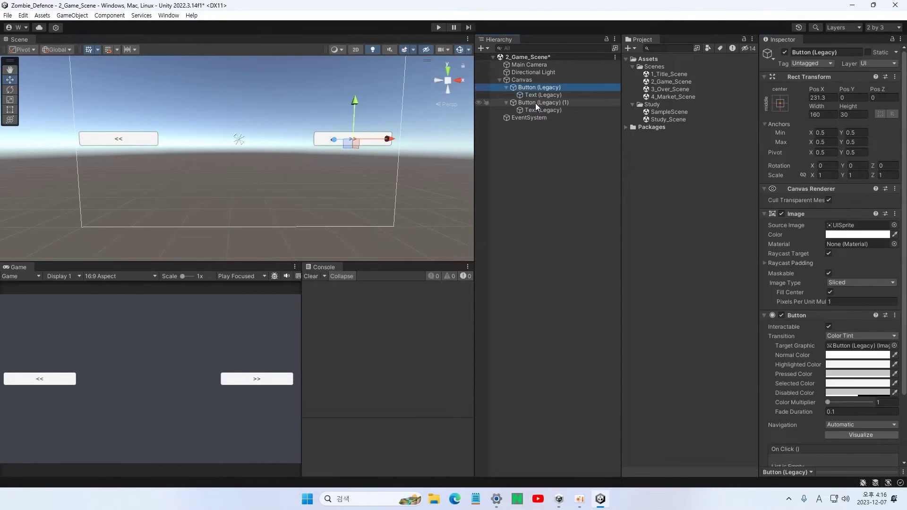
left_click(534, 102)
left_click(506, 102)
left_click(510, 87)
left_click(506, 88)
left_click(532, 95, "ctrl")
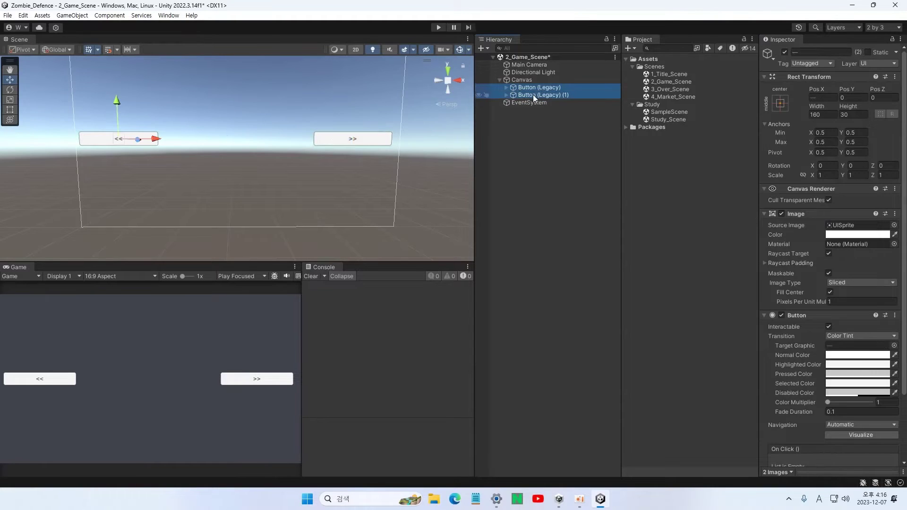
left_click(822, 114)
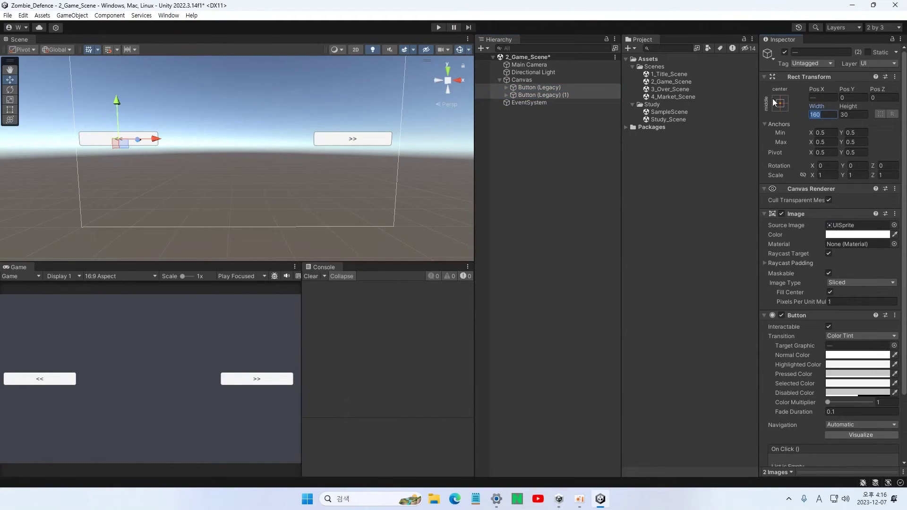
type("30")
key("Tab")
type("160")
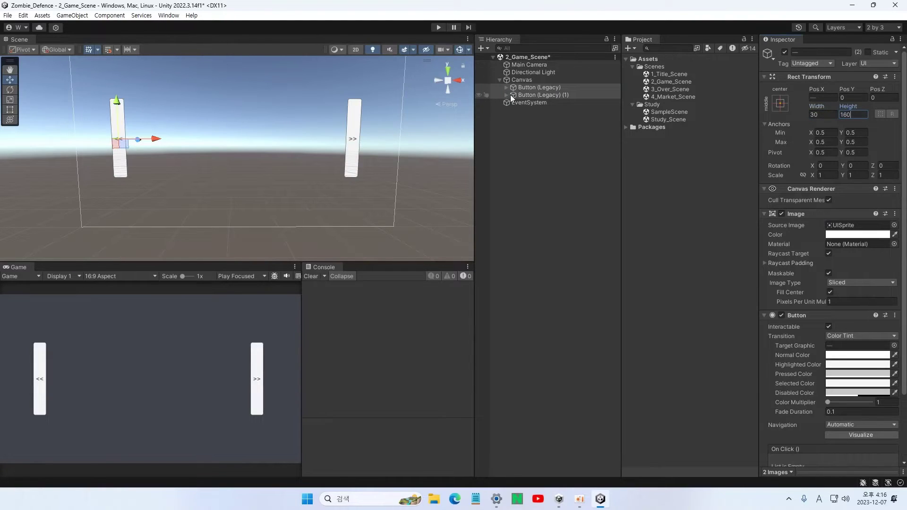
Rename both arrow buttons together with the prefix "Btn_".
left_click(543, 88)
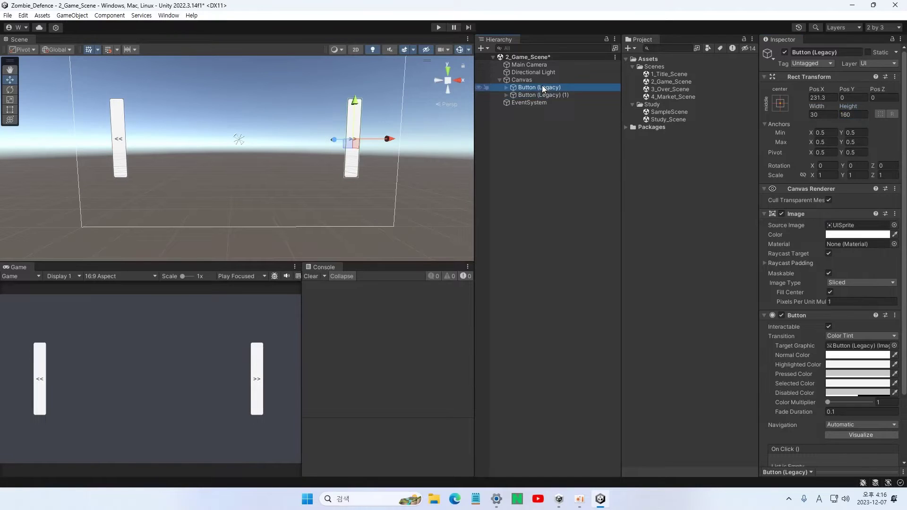
left_click(537, 95, "ctrl")
left_click(806, 52)
type("ㅠㅅㅜ")
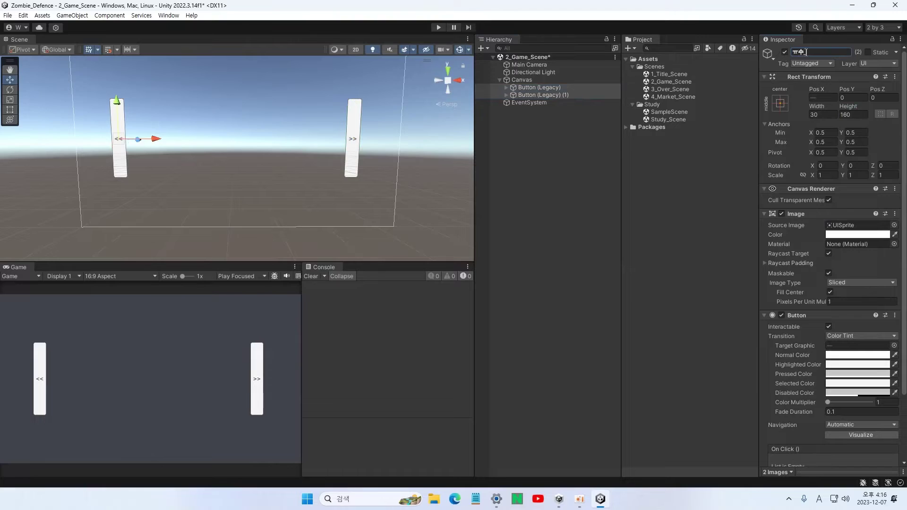
key("BackSpace")
key("BackSpace")
key("Hangul")
type("Btn_")
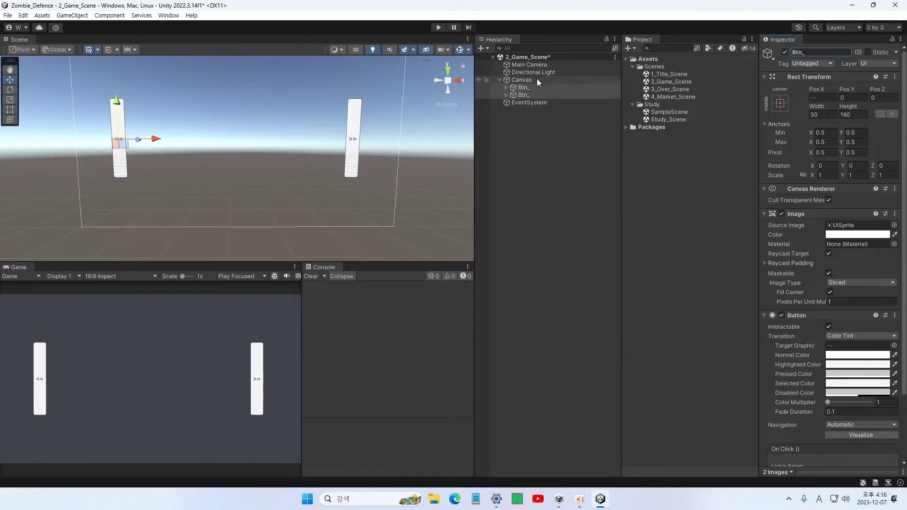
Rename the ">>" button as Btn_Right and the "<<" button as Btn_Left.
left_click(521, 87)
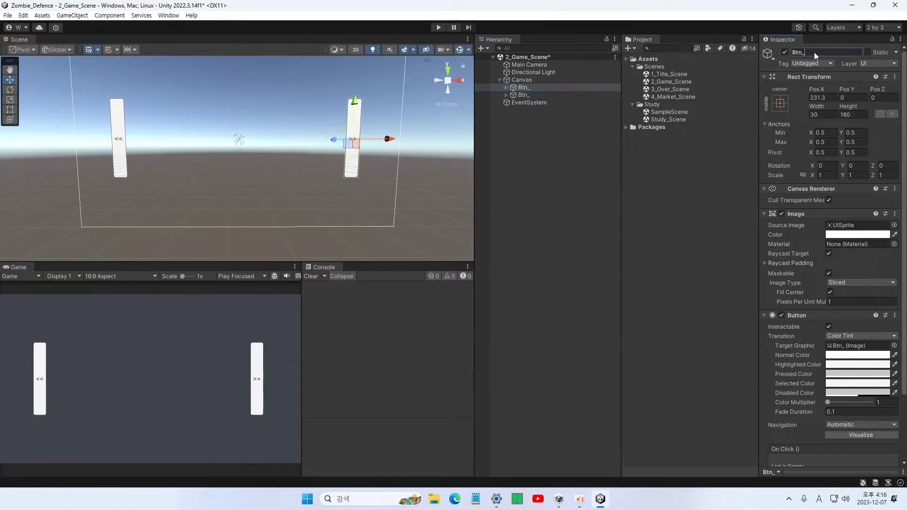
type("Right")
left_click(520, 94)
left_click(807, 53)
type("Lef")
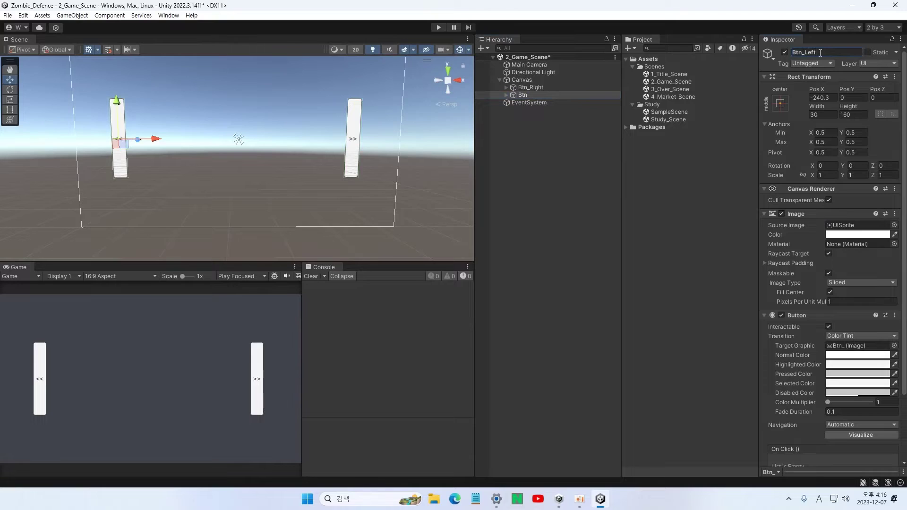
type("t")
left_click(618, 171)
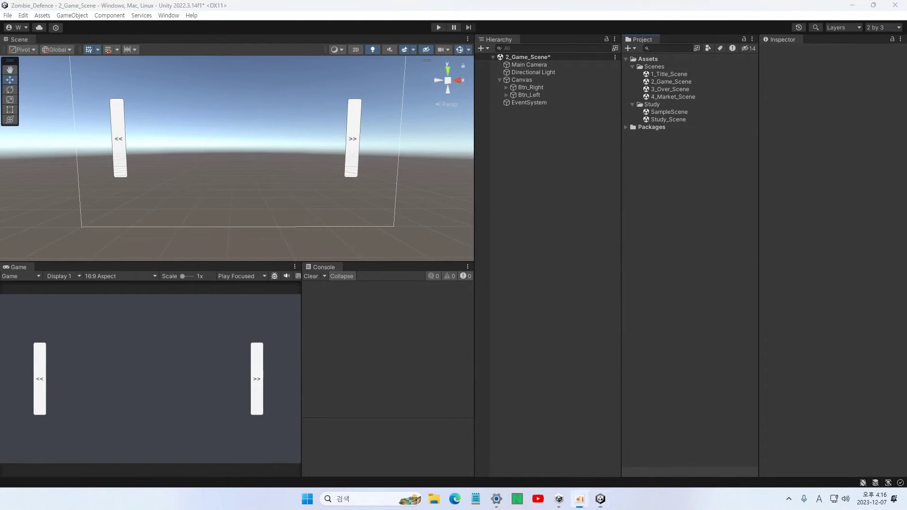
Add a legacy UI button as a child of the Canvas.
left_click(522, 80)
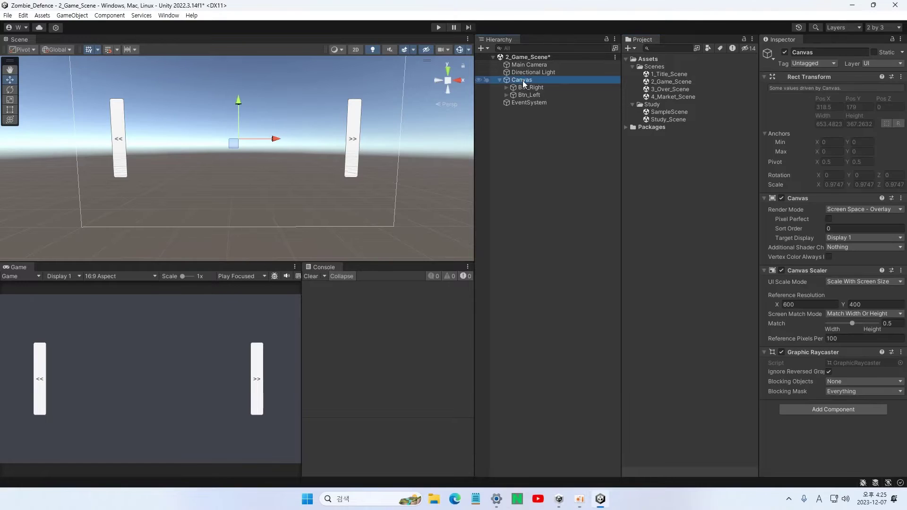
right_click(522, 81)
mouse_move(558, 312)
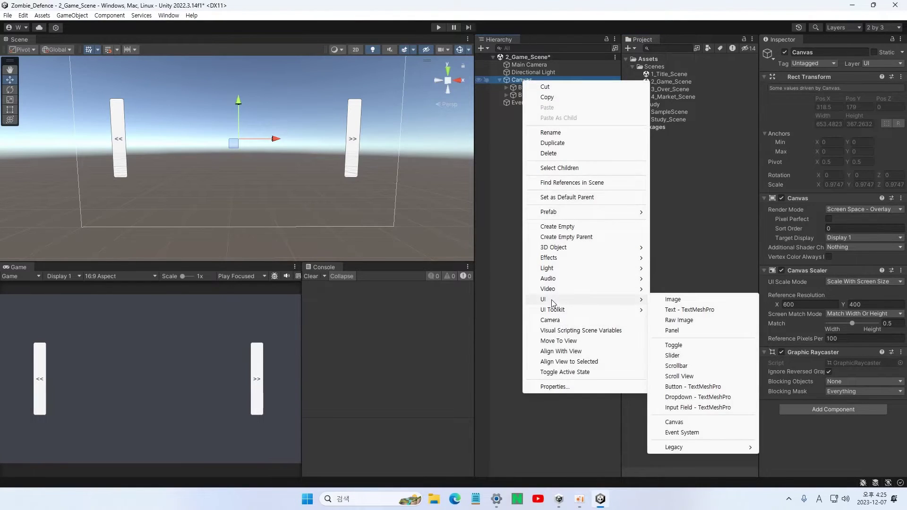
mouse_move(683, 448)
left_click(783, 457)
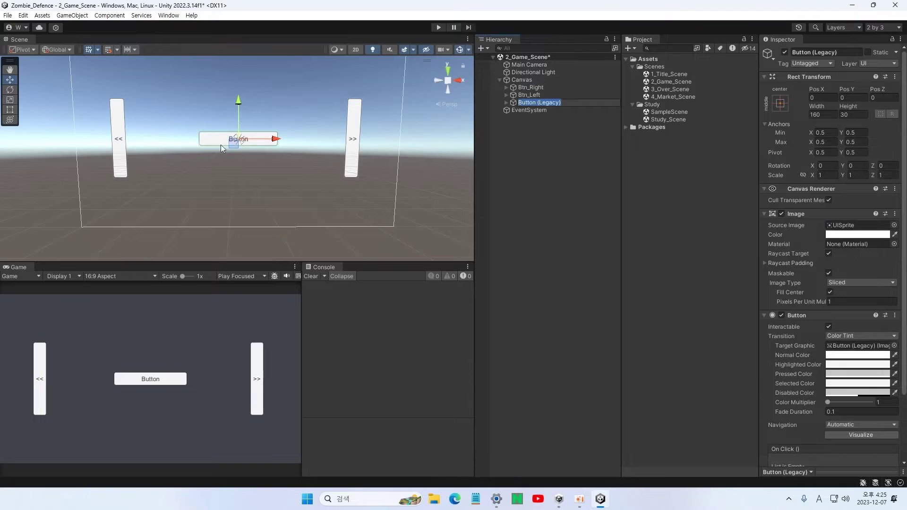
Move the new button to the canvas's upper-left area, at about X -193, Y 131.
scroll(194, 185, "down", 3)
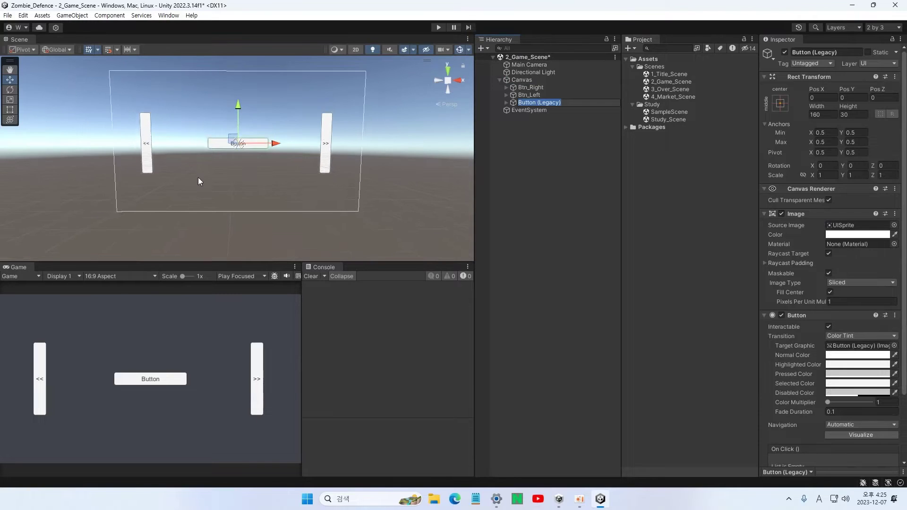
left_click(242, 109)
left_click(218, 147)
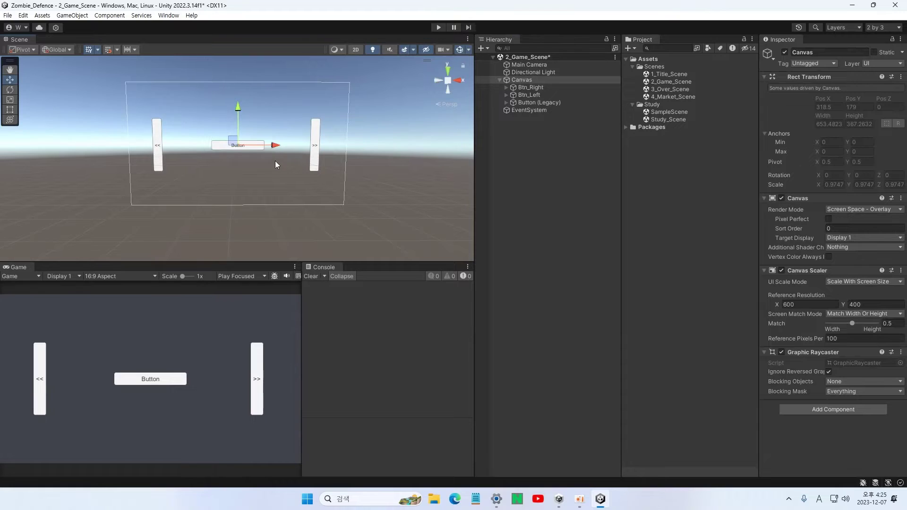
scroll(273, 150, "up", 5)
middle_click_drag(273, 149, 229, 191)
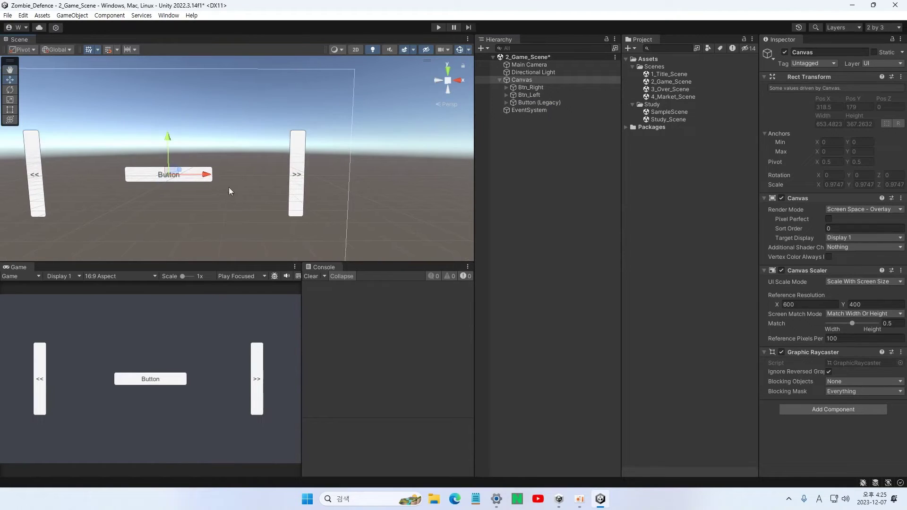
middle_click_drag(280, 151, 230, 141)
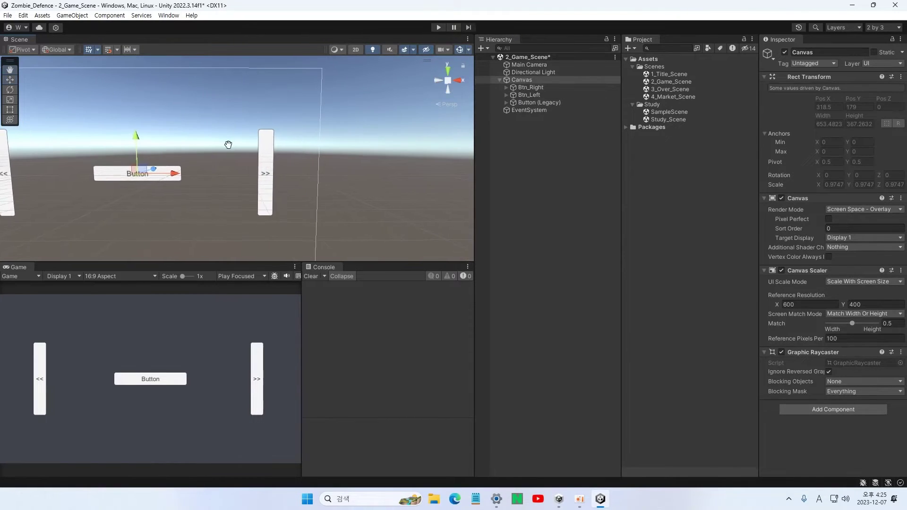
left_click(528, 101)
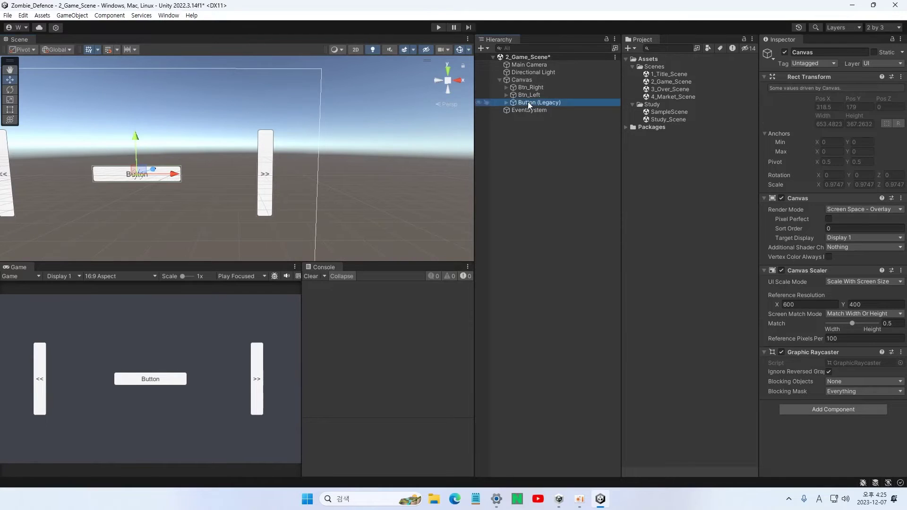
left_click_drag(137, 143, 142, 89)
scroll(168, 186, "down", 5)
left_click_drag(213, 141, 154, 140)
left_click_drag(115, 106, 120, 89)
Rename the new legacy button as Btn_Pause.
left_click(803, 52)
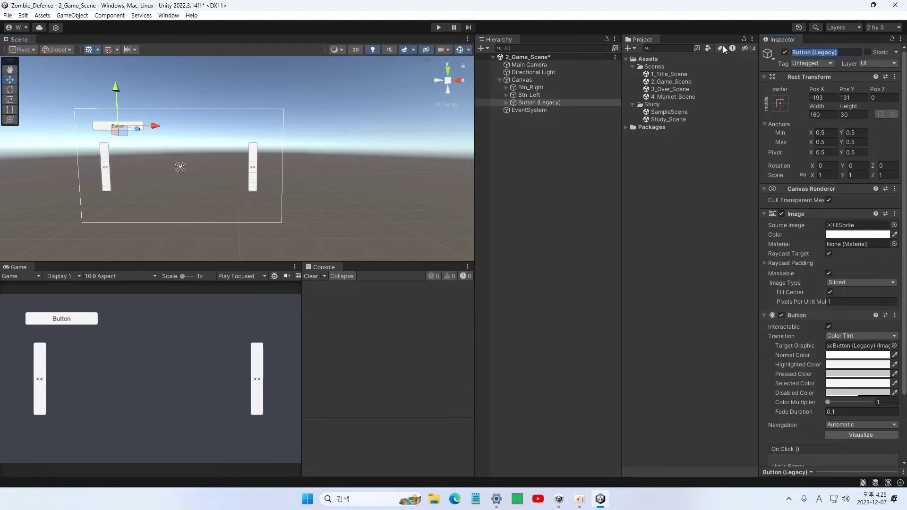
type("Btn_Pause")
key("Return")
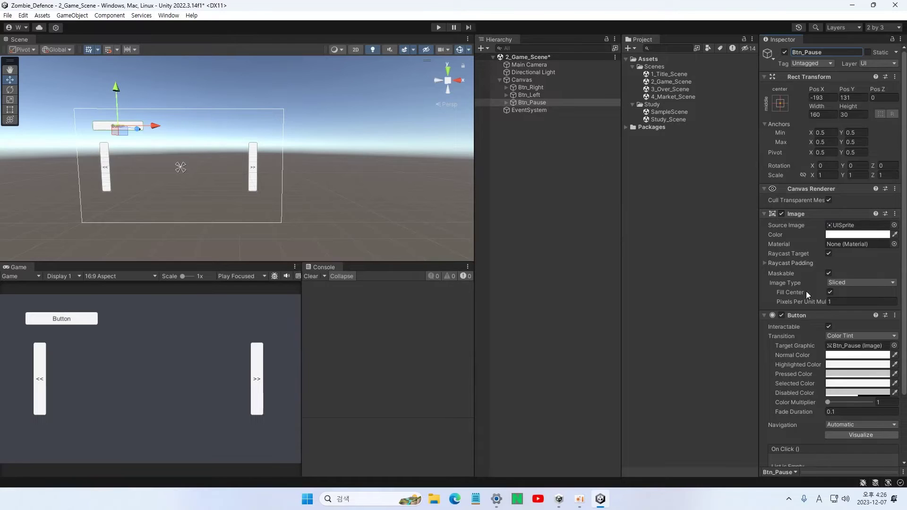
Expand Btn_Pause in the hierarchy and set its label text to "||".
left_click(510, 102)
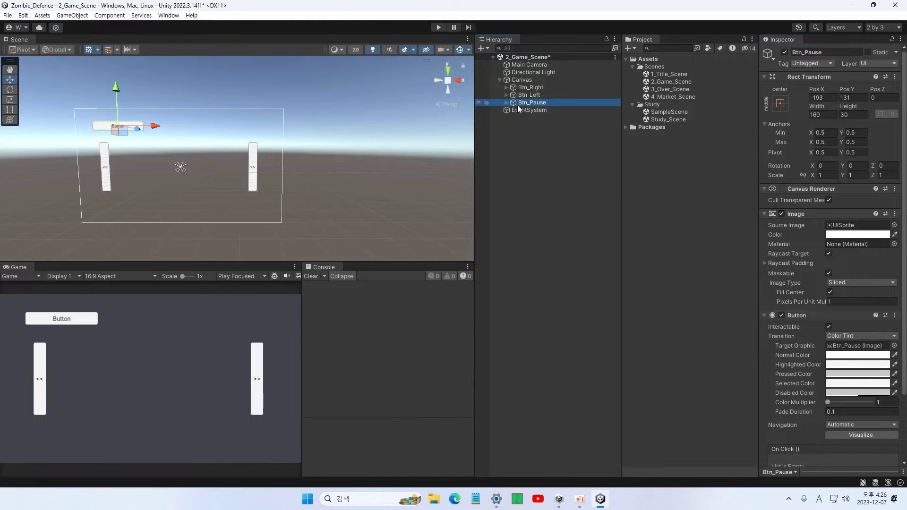
left_click(506, 102)
left_click(543, 110)
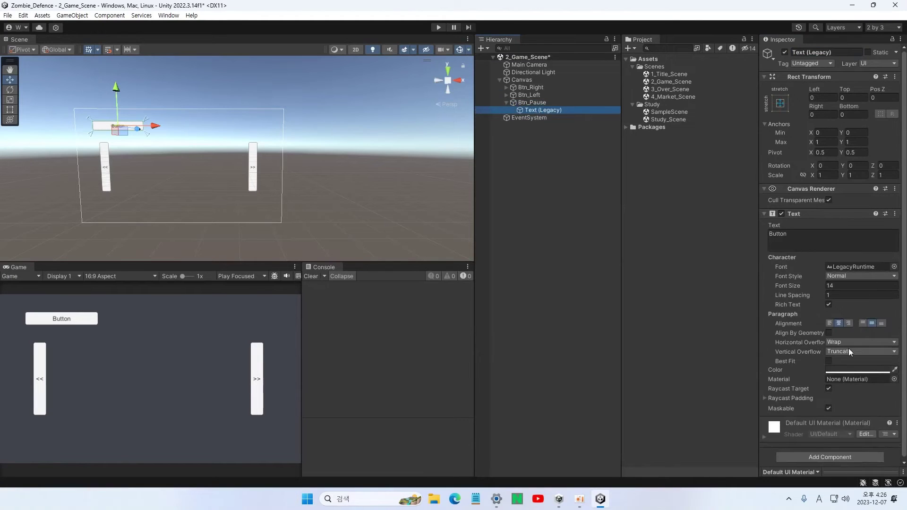
left_click(784, 242)
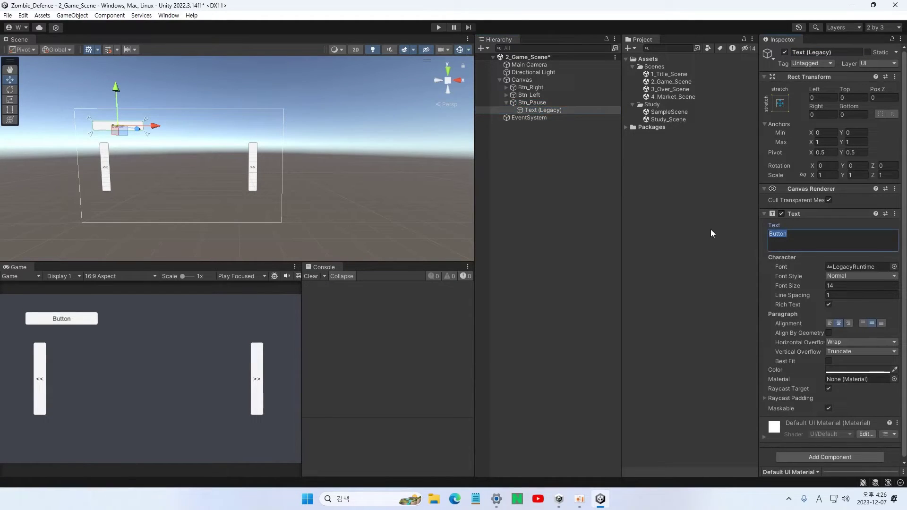
key("Hangul")
type("ㅏㅏ")
key("BackSpace")
key("BackSpace")
key("Hangul")
type("||")
Set Btn_Pause's width to 30 and move it left above the "<<" button, to about X -243.
left_click(538, 103)
left_click(819, 114)
type("30")
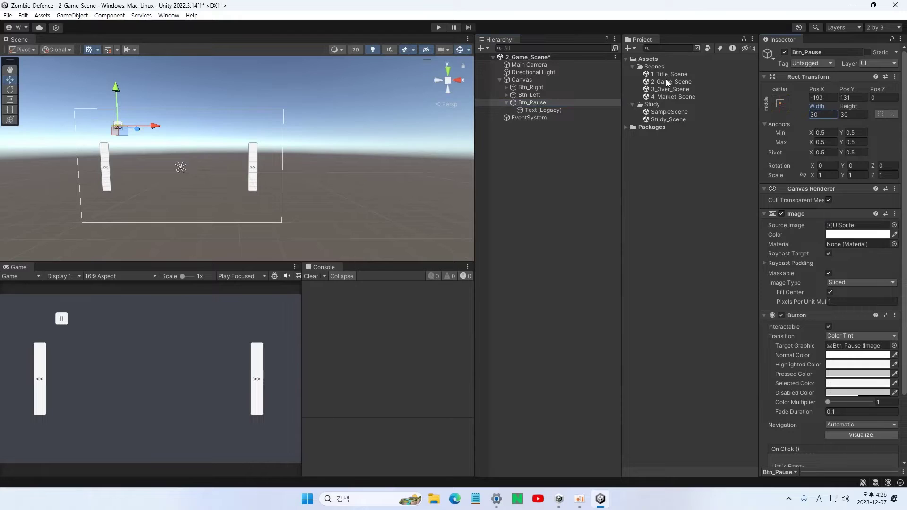
left_click_drag(154, 126, 140, 132)
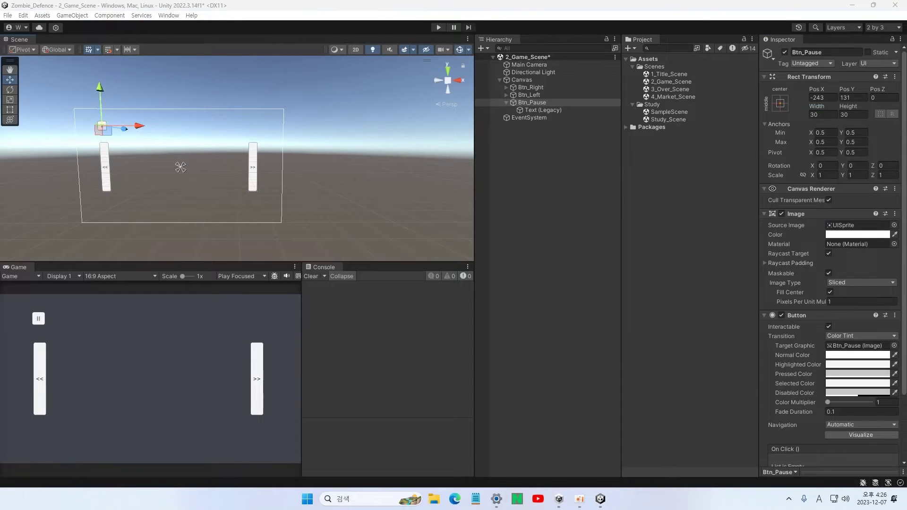
right_click(523, 101)
mouse_move(556, 323)
mouse_move(736, 468)
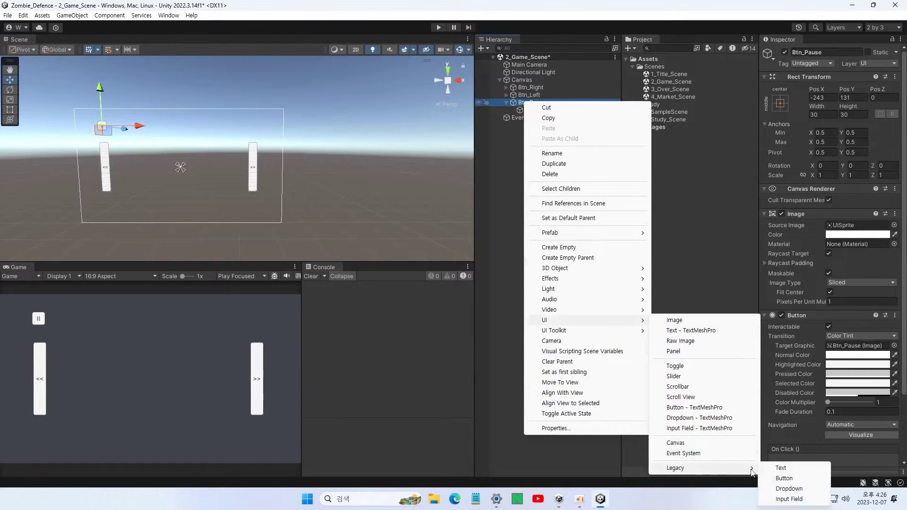
left_click(780, 468)
left_click_drag(140, 125, 290, 144)
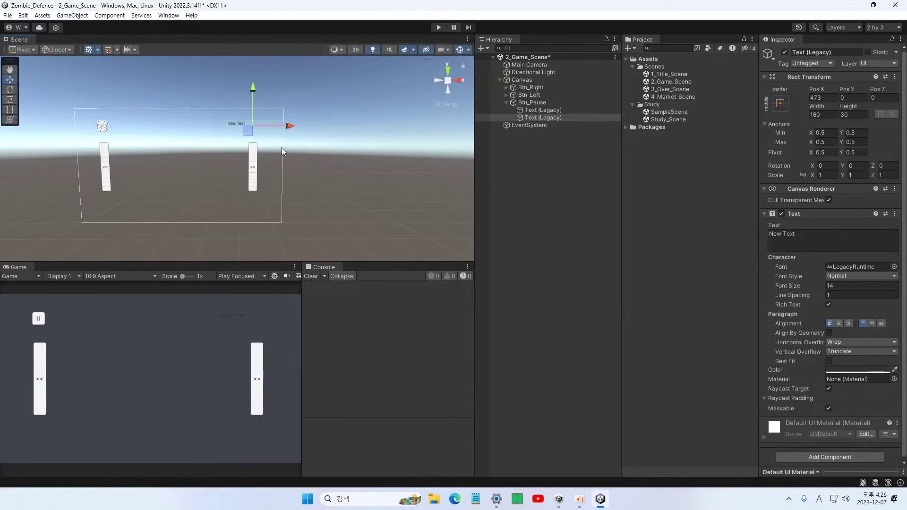
left_click(539, 138)
left_click(534, 120)
key("Delete")
Collapse Btn_Pause, add a legacy text object directly under the Canvas and duplicate it three times.
left_click(506, 102)
left_click(514, 79)
right_click(513, 79)
mouse_move(548, 296)
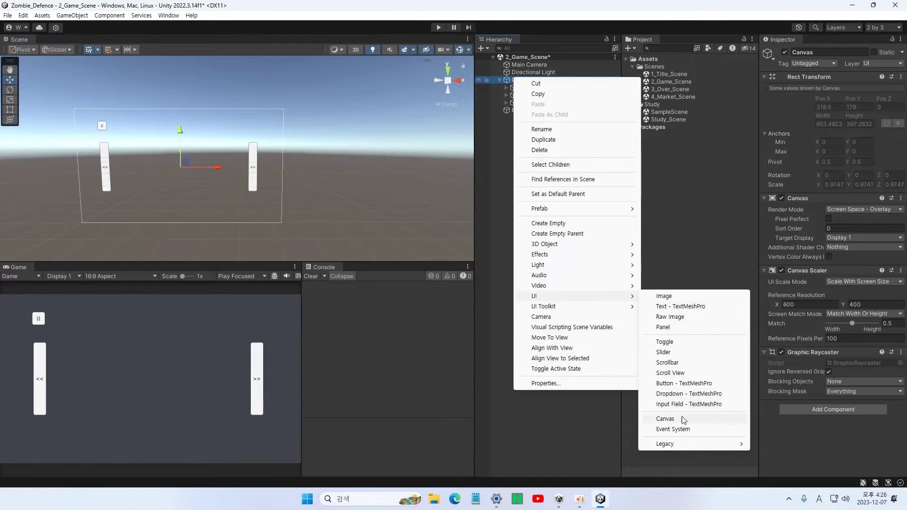
mouse_move(680, 444)
left_click(761, 444)
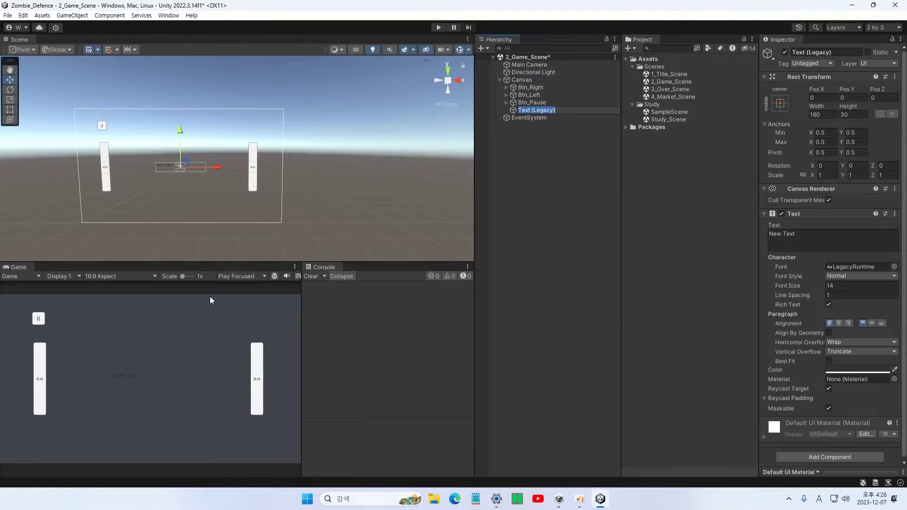
key("ctrl+d")
key("ctrl+d")
key("ctrl+d")
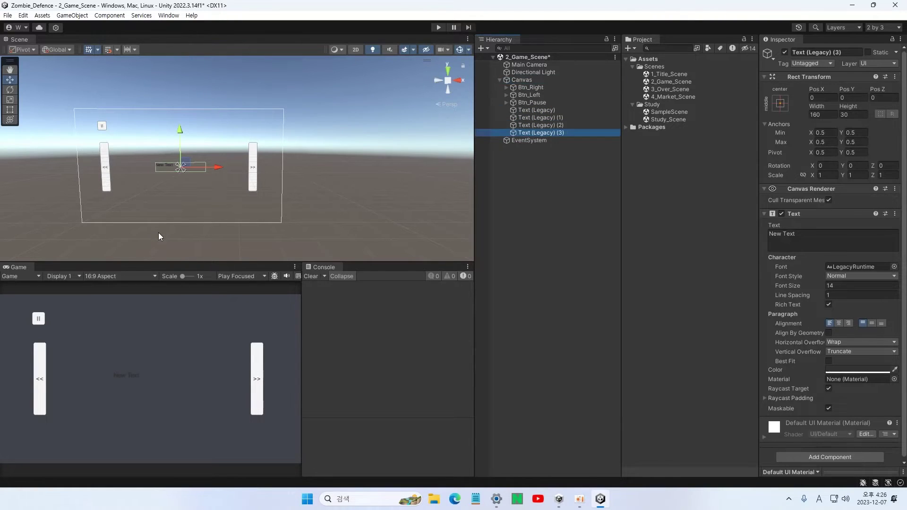
Rename all four legacy text objects together with the prefix "txt_".
left_click(527, 109)
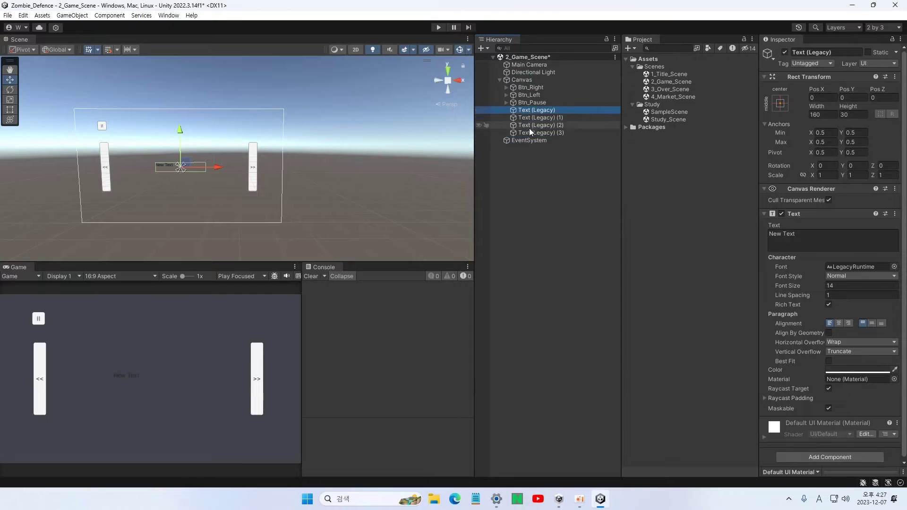
left_click(528, 130, "shift")
left_click(822, 52)
type("t")
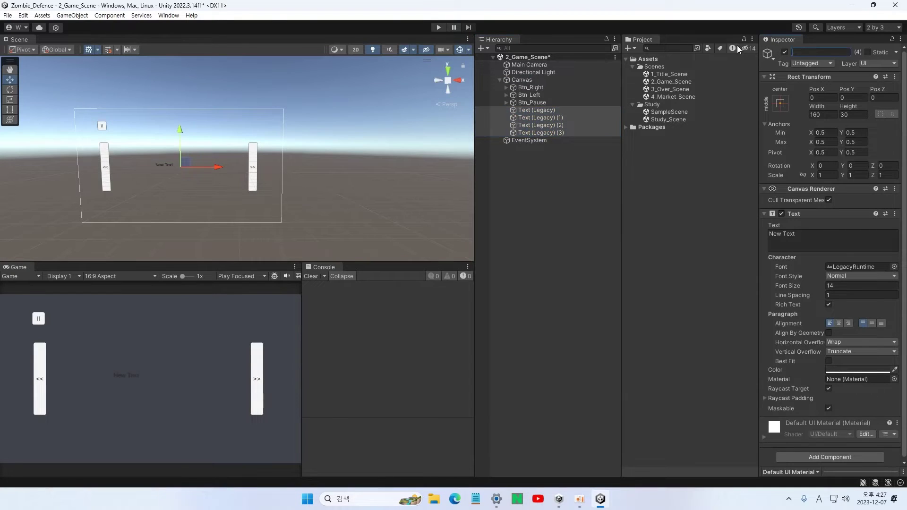
type("xt_+")
key("BackSpace")
key("Return")
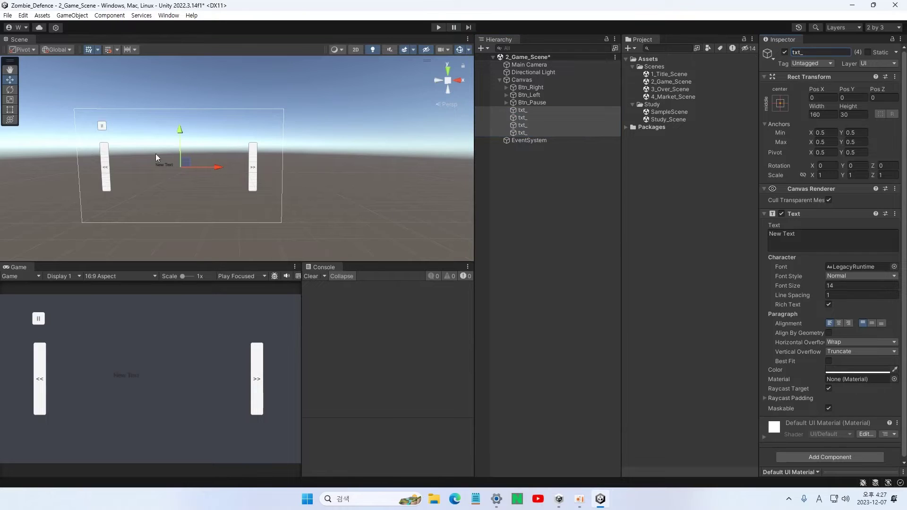
Move all four texts up to about Y 123, and shift the last one right to about X 227.
left_click_drag(175, 149, 186, 95)
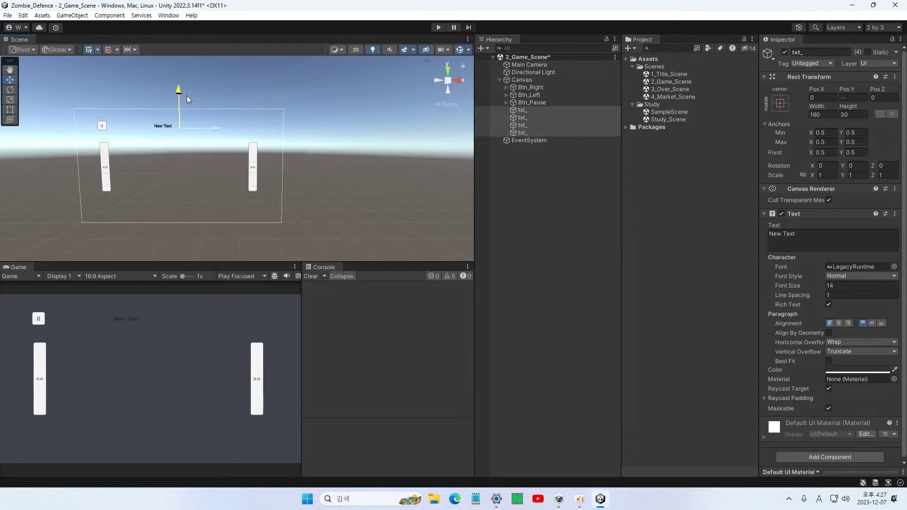
left_click(518, 133)
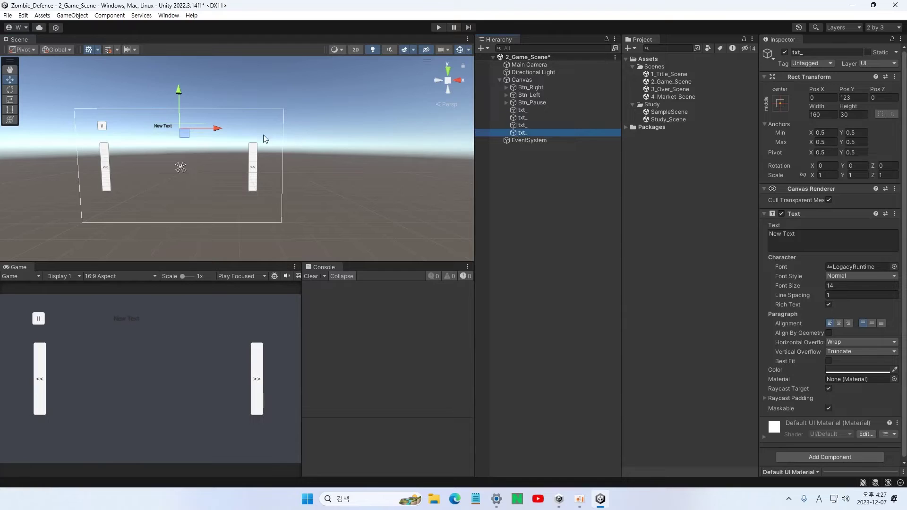
left_click_drag(209, 128, 282, 130)
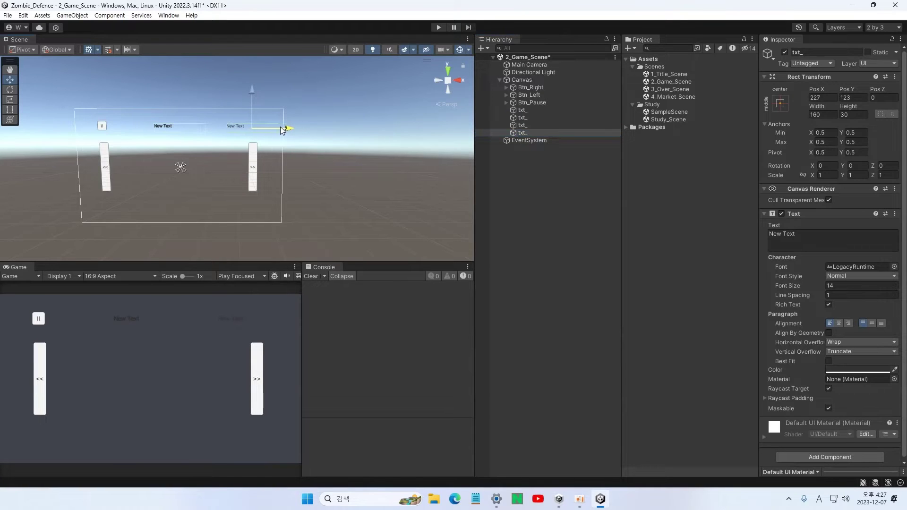
Set the last text object's width to 30 and its text to "1234".
left_click(827, 114)
type("30")
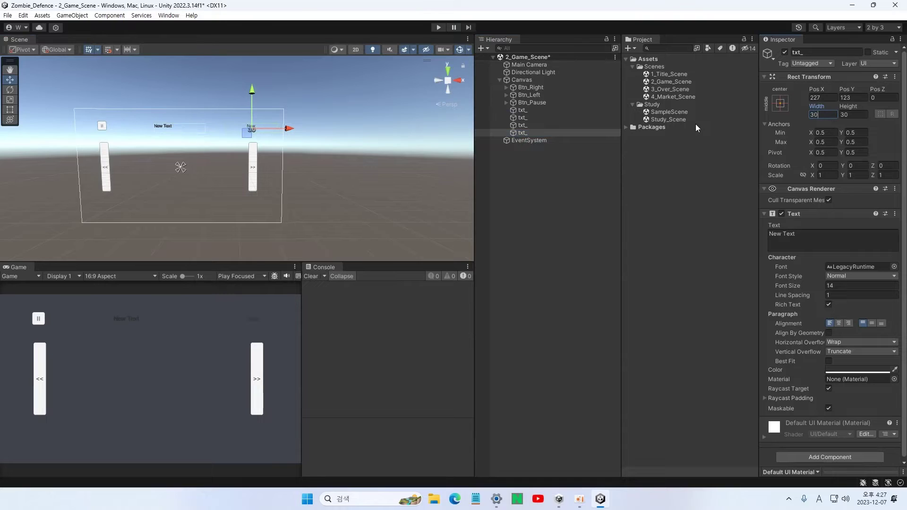
left_click(806, 239)
type("1234")
scroll(263, 163, "up", 4)
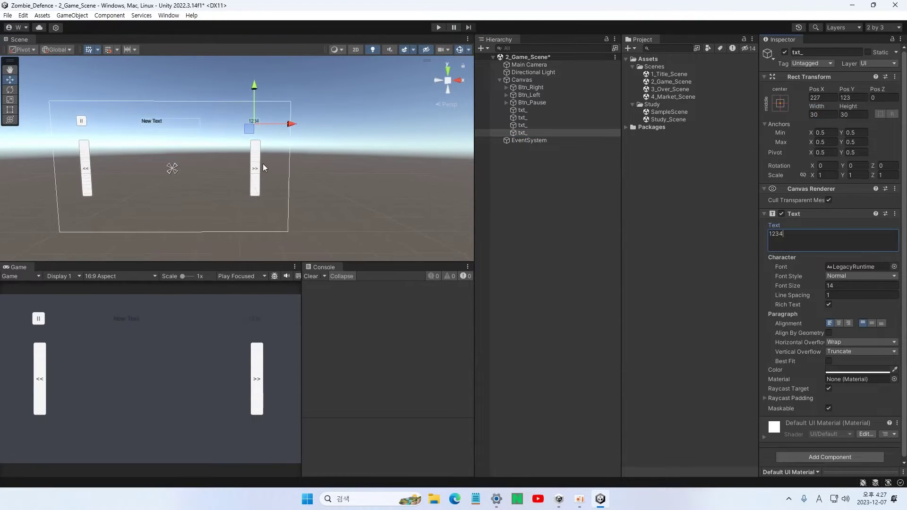
scroll(263, 137, "up", 3)
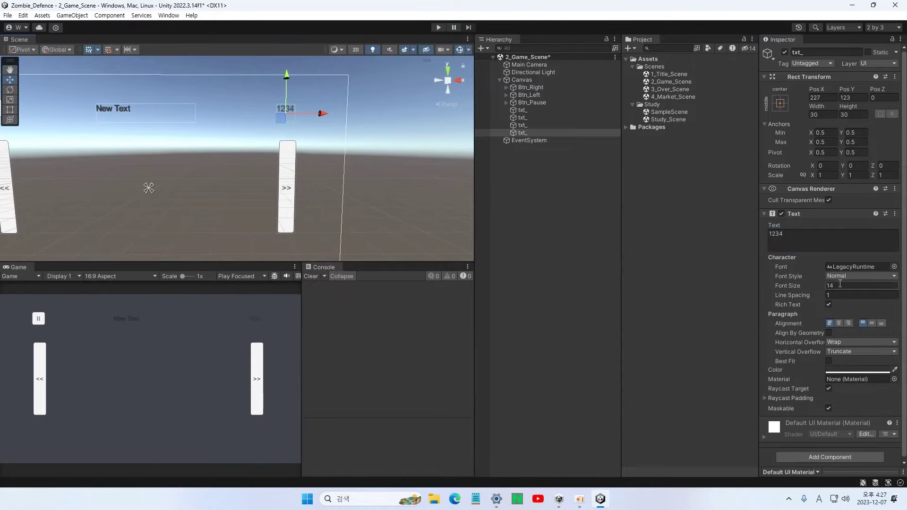
Set the font size of all four txt_ objects to 16.
left_click(522, 110, "shift")
left_click(840, 285)
type("16")
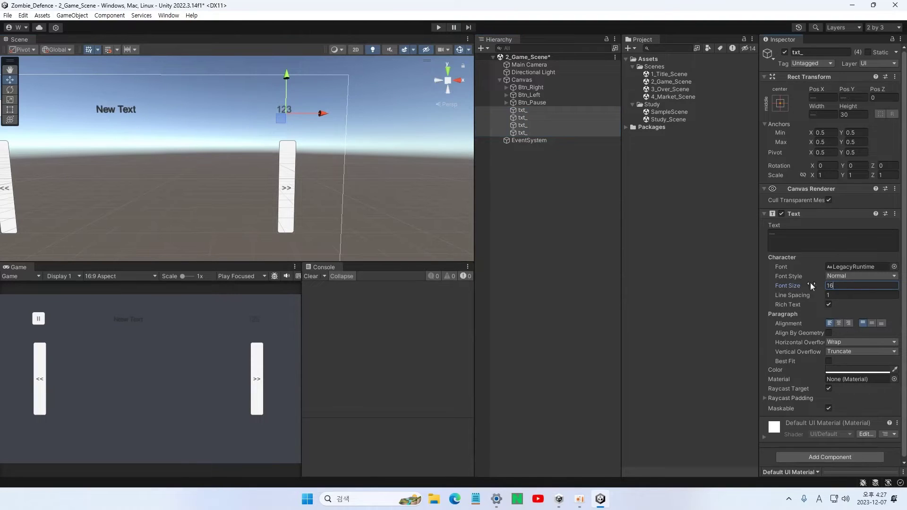
Shorten the last txt_ object's text to "1".
left_click(521, 112)
left_click(520, 133)
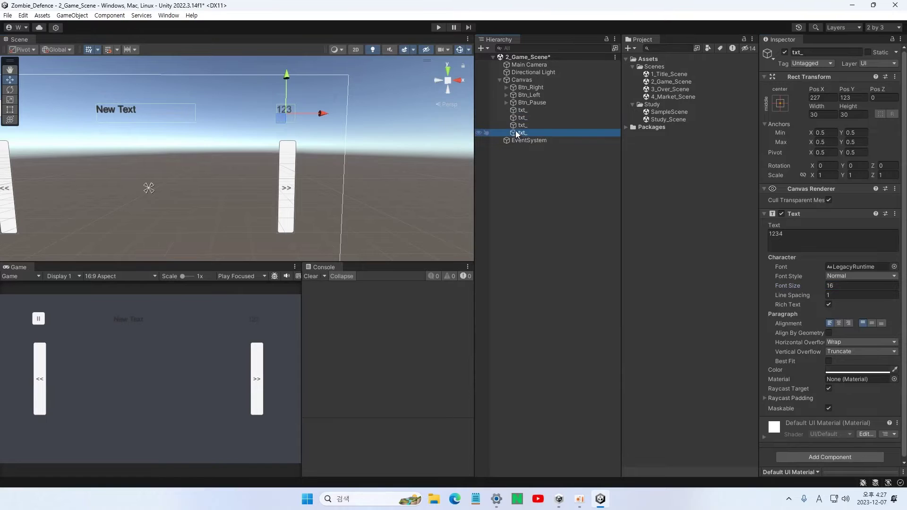
left_click(774, 234)
key("BackSpace")
left_click(530, 133)
left_click(783, 234)
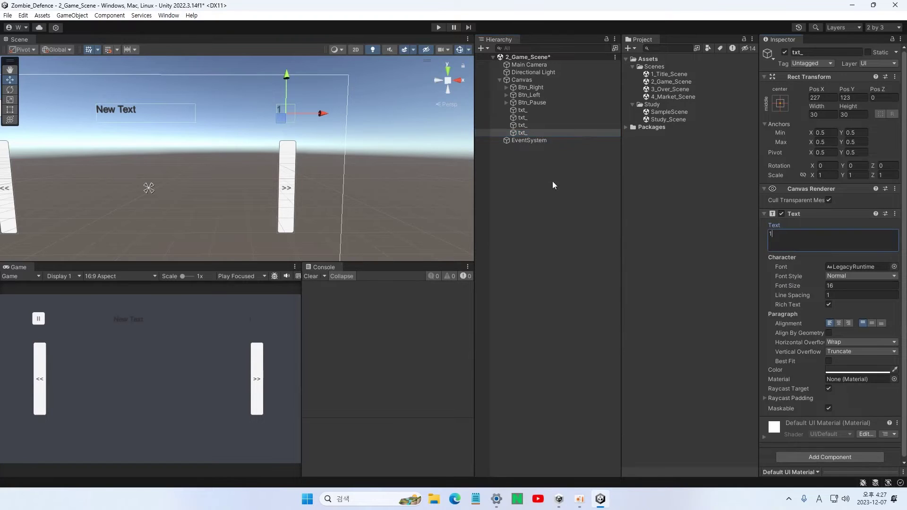
Rename the last txt_ object as txt_StageNum.
left_click(812, 52)
left_click(812, 54)
type("Stage")
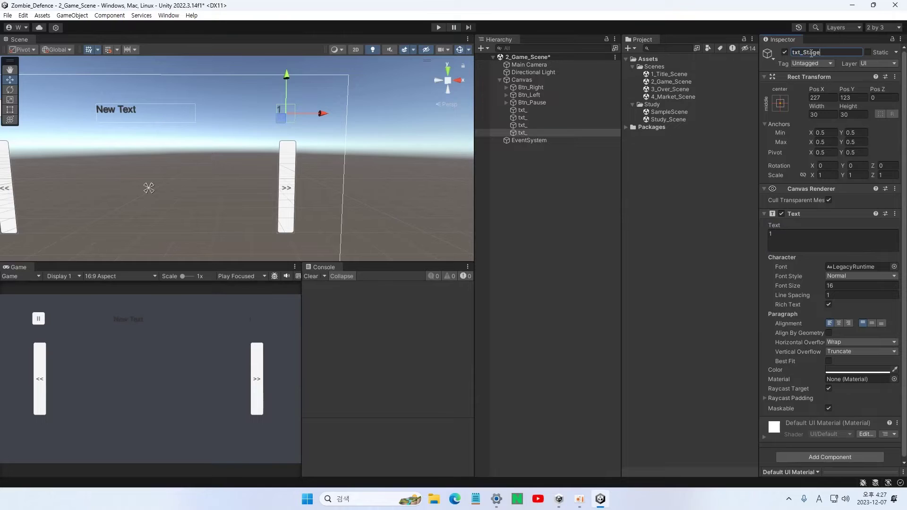
type("Num")
key("Return")
Rename the third txt_ object as txt_Stage and set its text to "Stage".
left_click(521, 125)
left_click(831, 52)
type("Stage")
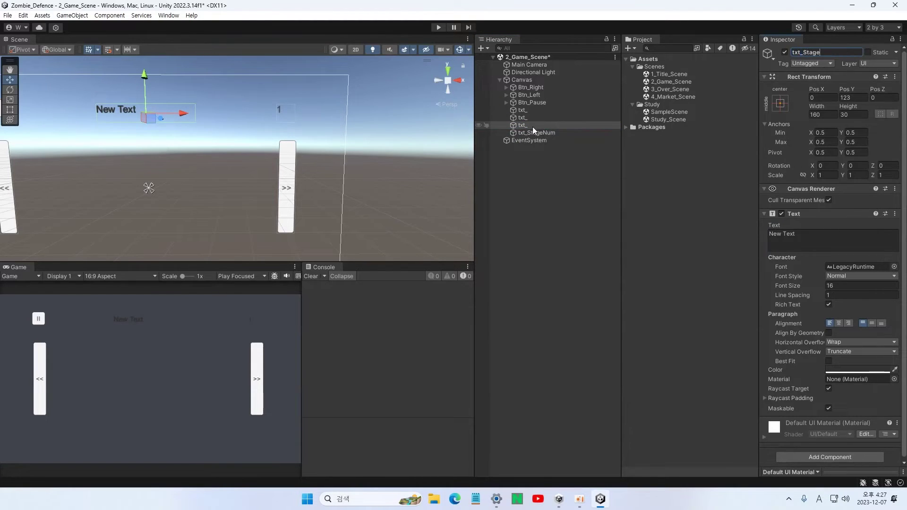
left_click(520, 124)
left_click(794, 234)
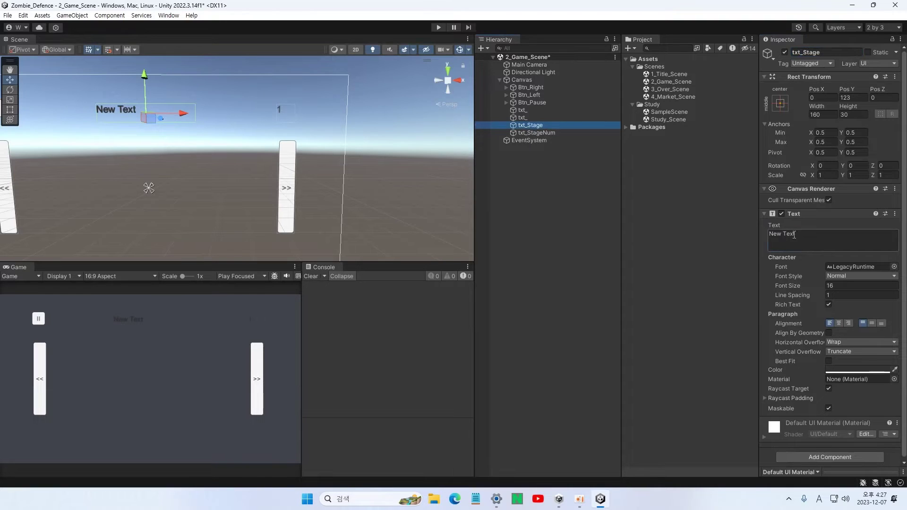
type("Stage")
left_click(702, 264)
Move txt_Stage right to about X 192.5 and change its text to "Stage:".
left_click(530, 125)
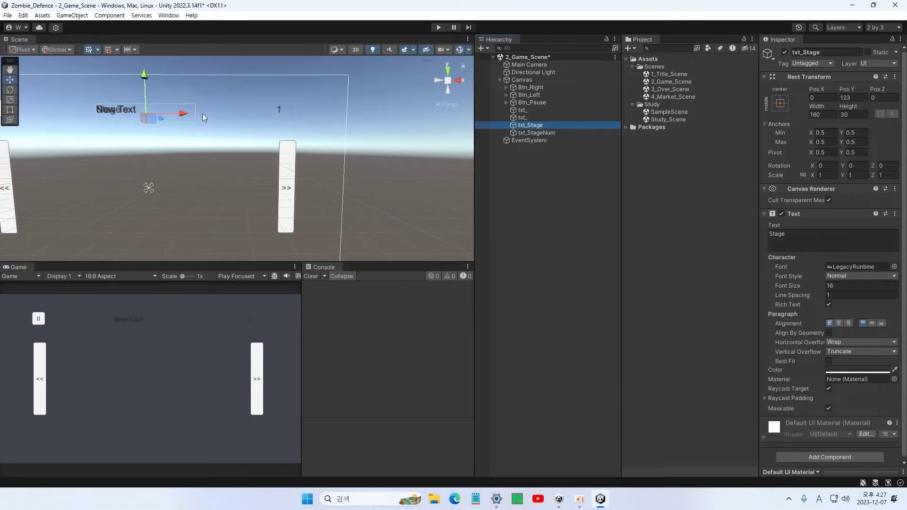
left_click_drag(183, 115, 302, 122)
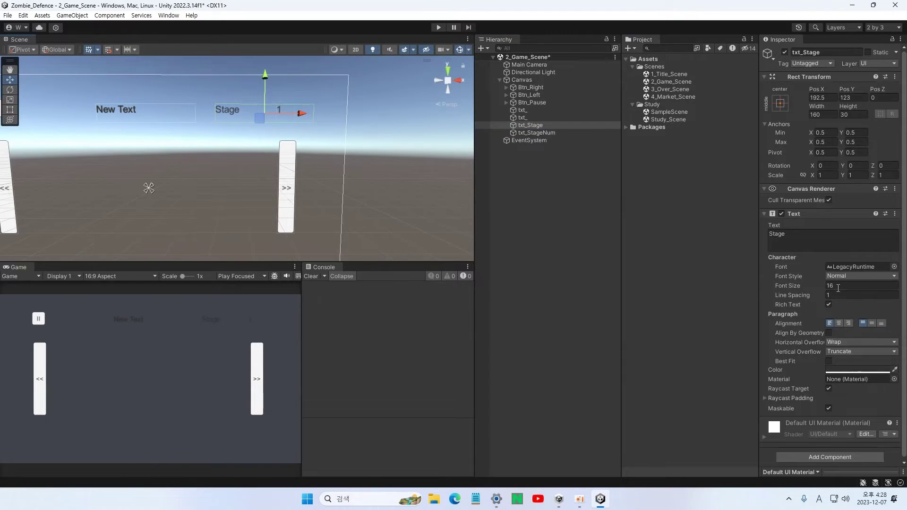
left_click(799, 238)
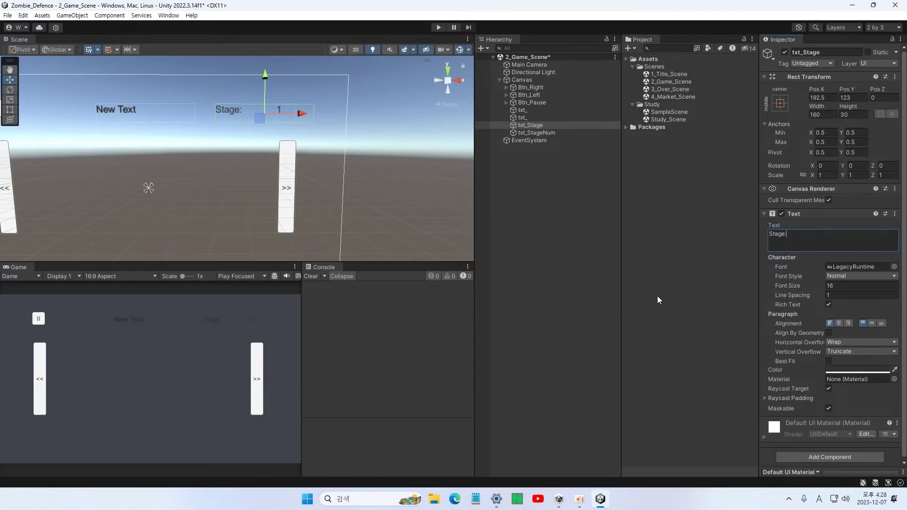
Set the width of txt_Stage to 60 and place it just before the stage number, at about X 187.
left_click(819, 115)
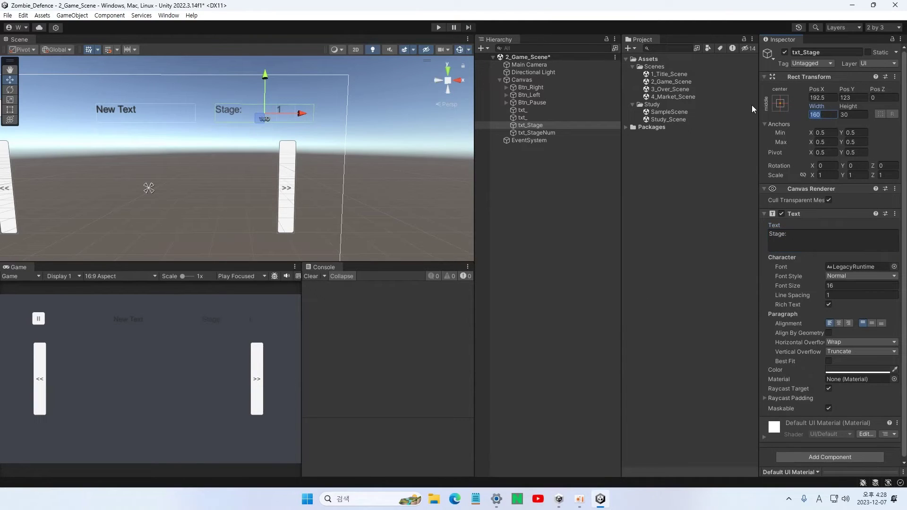
type("80")
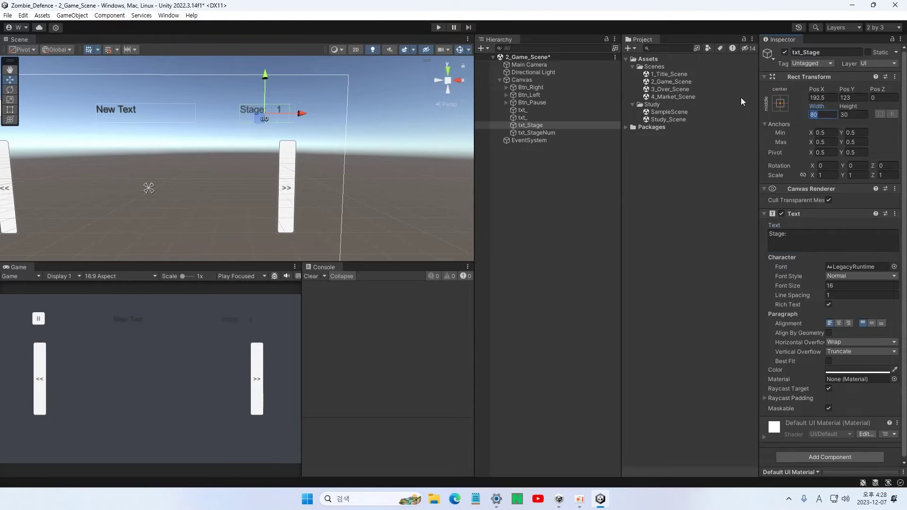
type("60")
left_click_drag(304, 116, 301, 115)
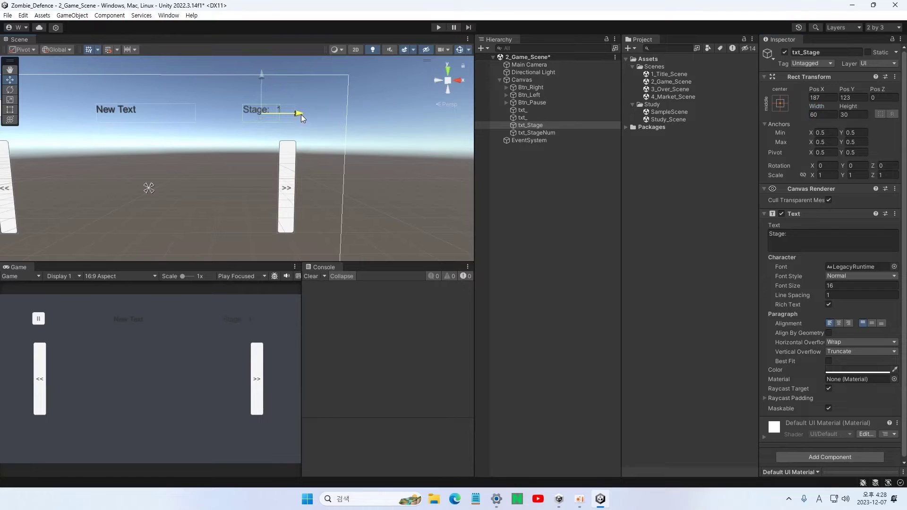
left_click(127, 110)
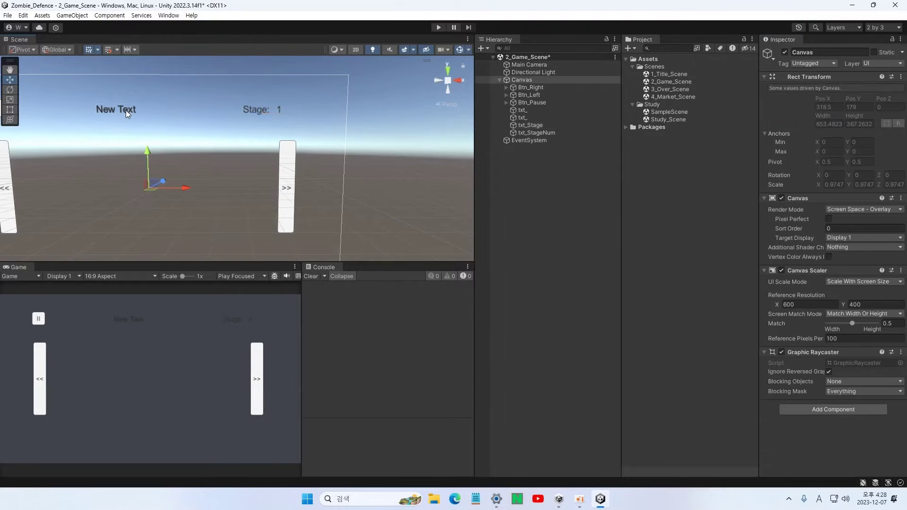
left_click(255, 111)
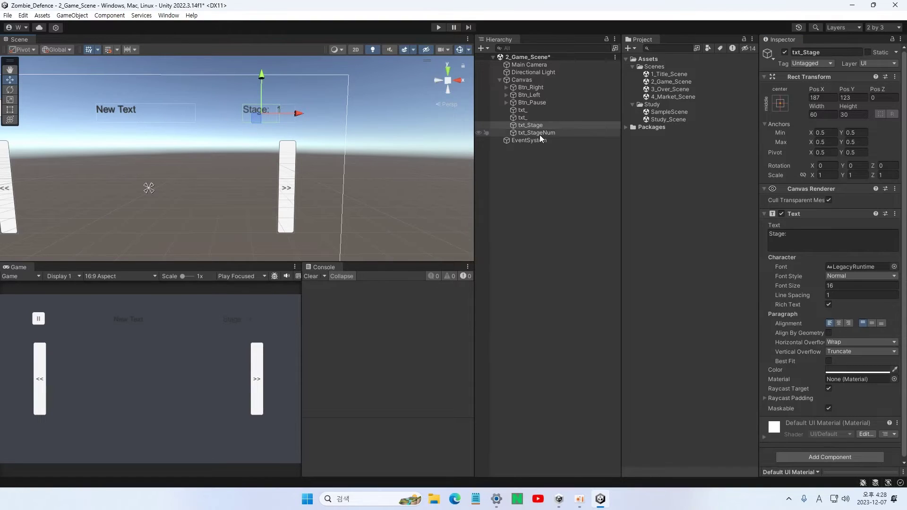
Rename the second txt_ object as txt_CoinNum.
left_click(525, 117)
left_click(829, 51)
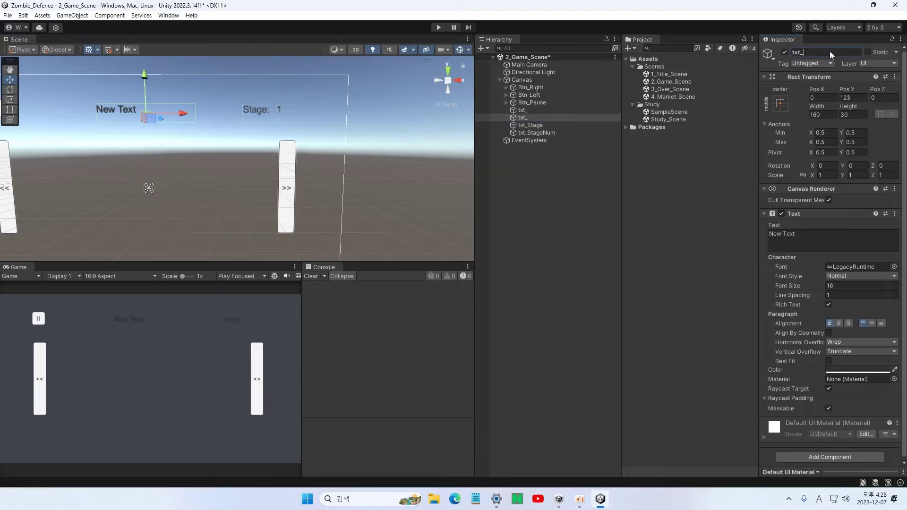
type("CoinNum")
key("Return")
left_click(779, 235)
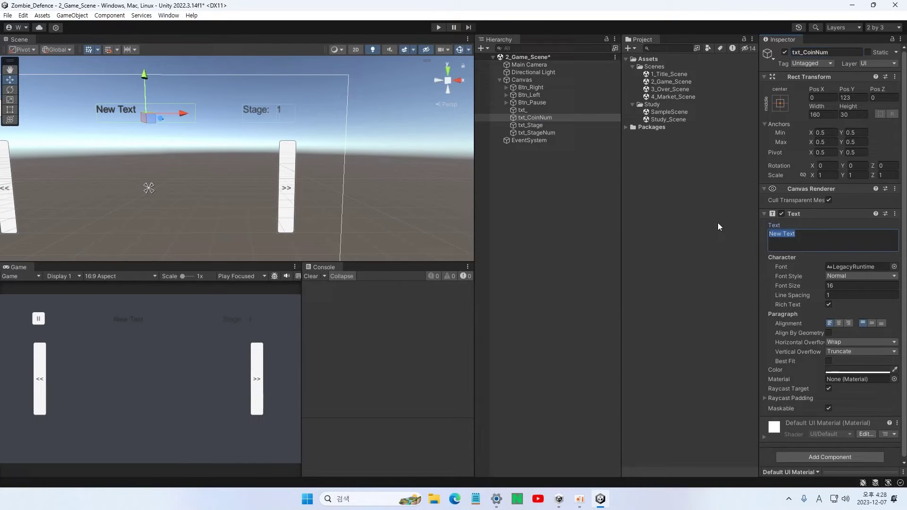
type("1234567")
left_click_drag(780, 235, 703, 214)
key("BackSpace")
type("10000000000")
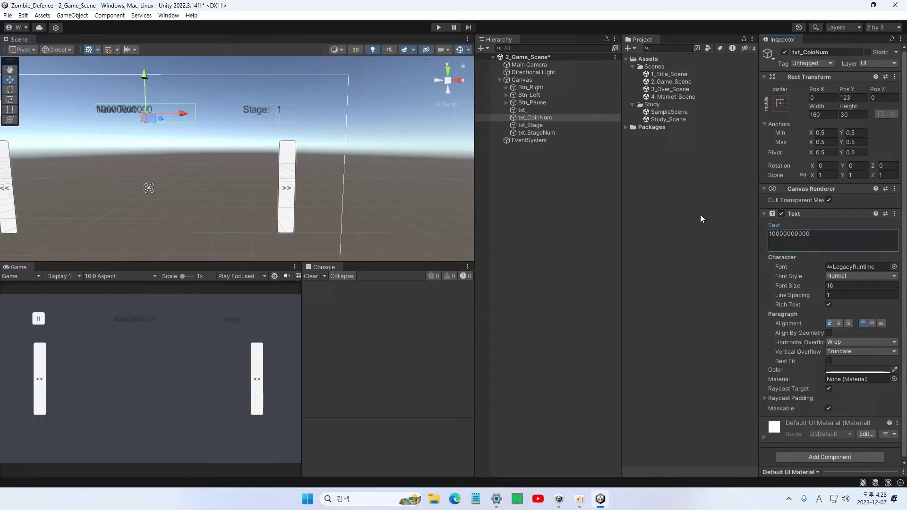
left_click_drag(180, 119, 248, 127)
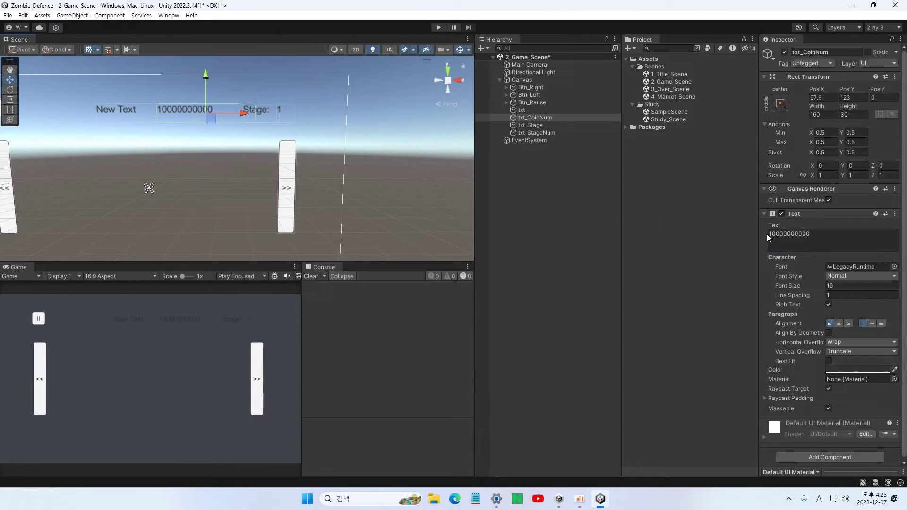
left_click(813, 234)
type("0")
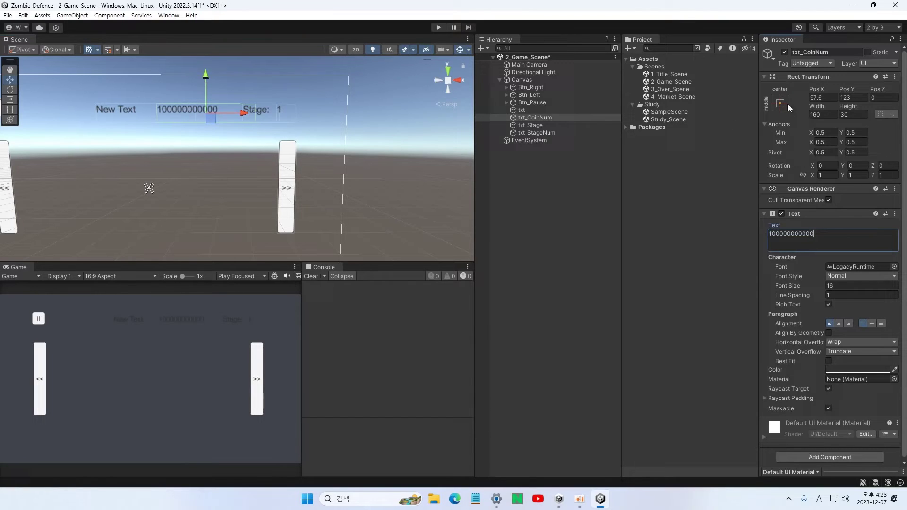
left_click(820, 114)
type("120")
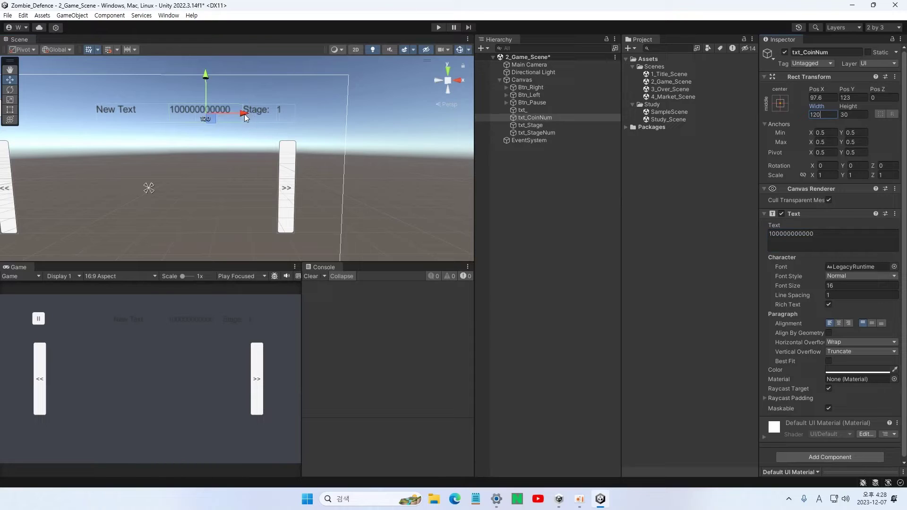
left_click_drag(243, 114, 243, 114)
Rename the remaining txt_ object as txt_Coin and set its text to "$:".
left_click(528, 111)
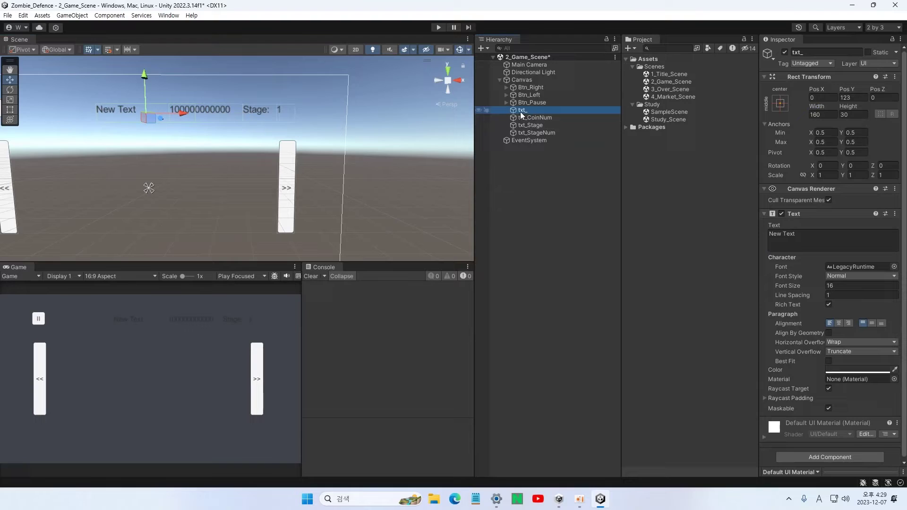
left_click(817, 52)
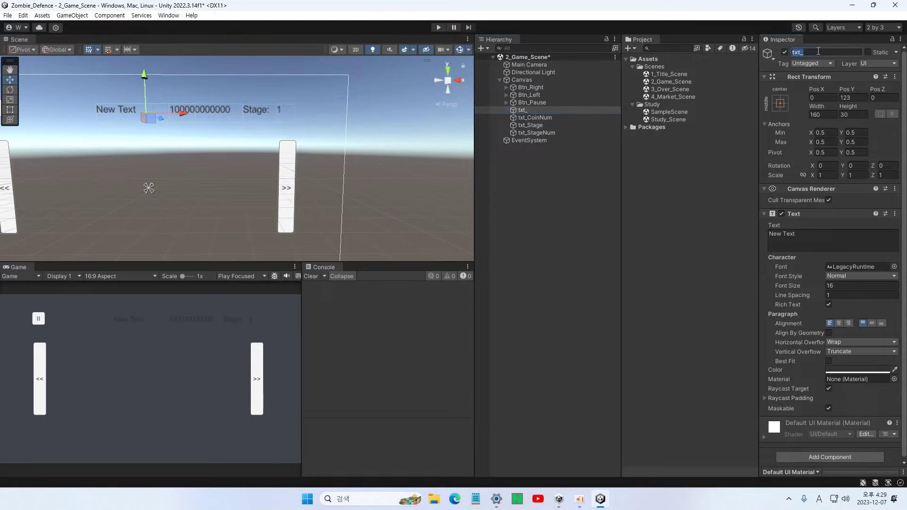
type("Coin")
left_click(798, 241)
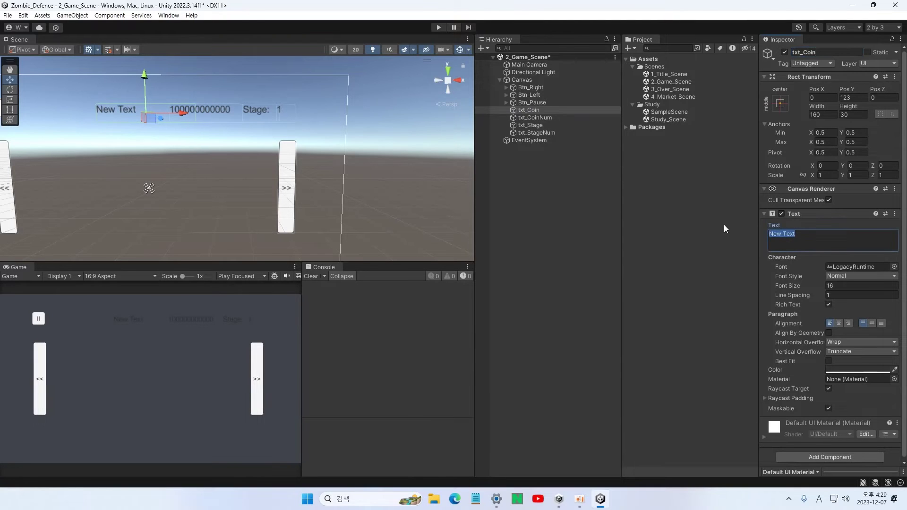
type("$:")
Set the width of txt_Coin to 40, then place it at about X 9.8 and txt_CoinNum at about X 80.7.
left_click(833, 114)
type("40")
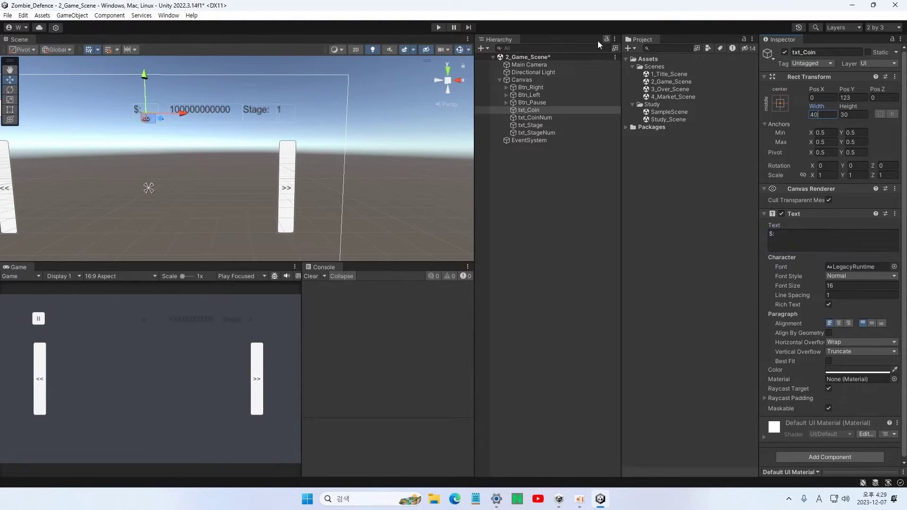
left_click_drag(186, 113, 230, 113)
left_click(534, 118)
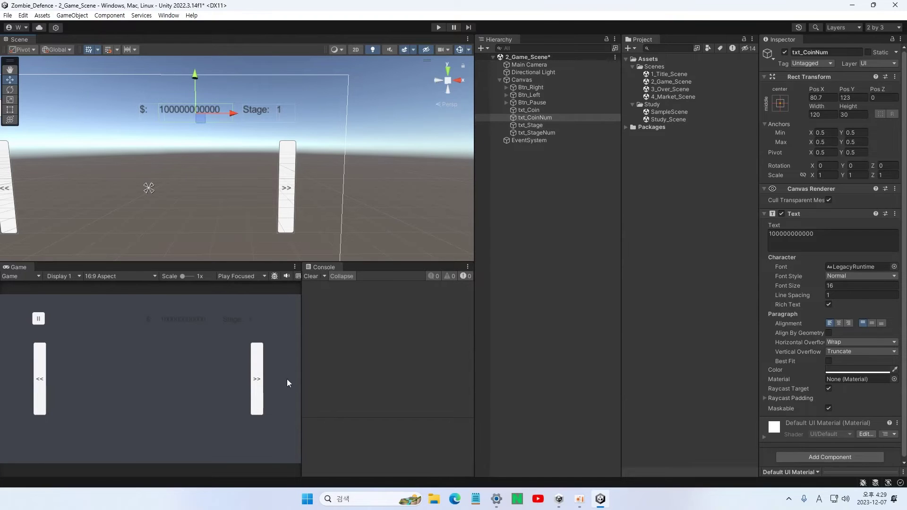
Change the color of all four txt_ objects to golden yellow, FFBF02.
left_click(536, 64)
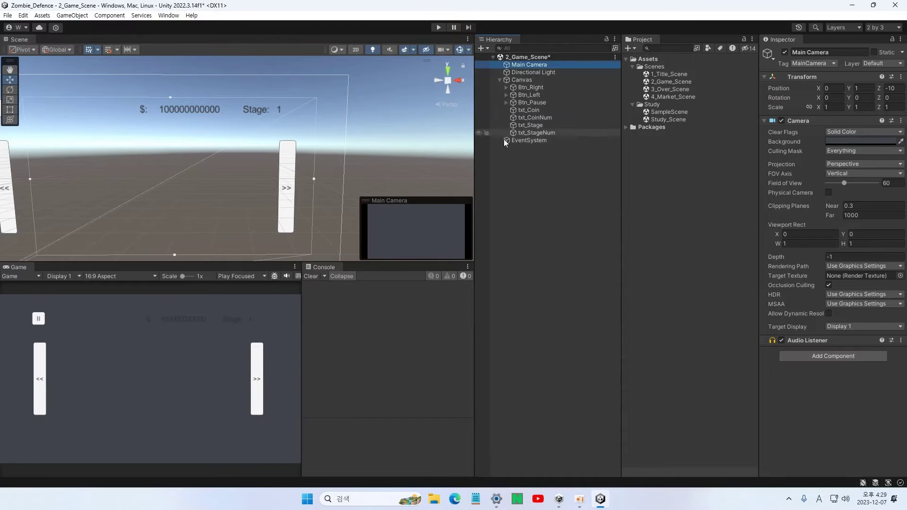
left_click(532, 105)
left_click(528, 110)
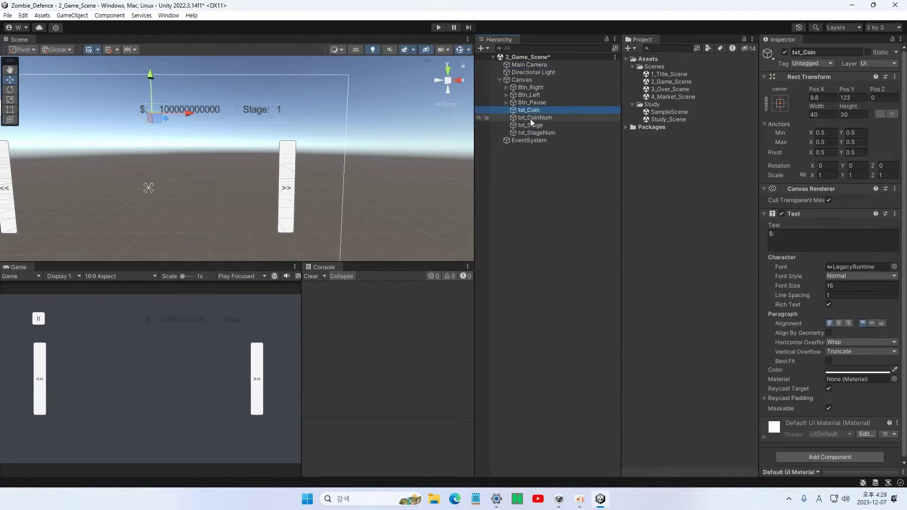
left_click(530, 133, "shift")
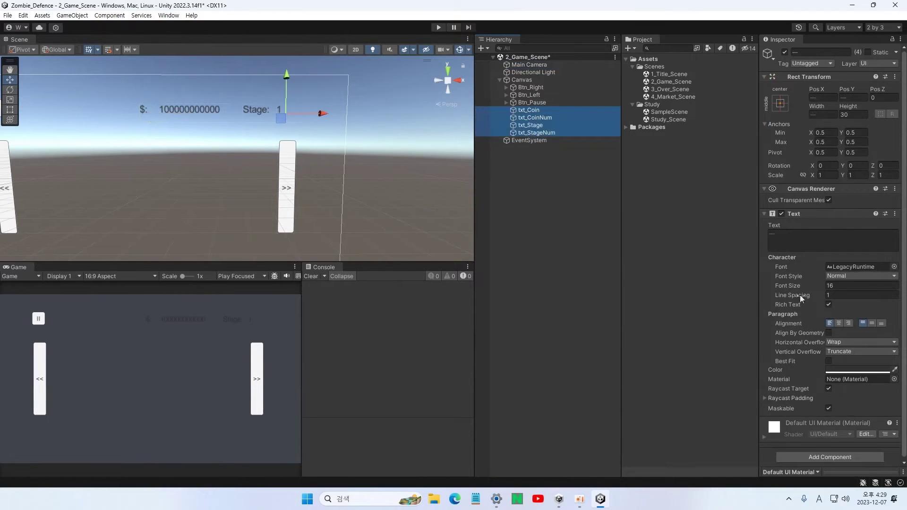
left_click(852, 370)
left_click_drag(886, 300, 879, 305)
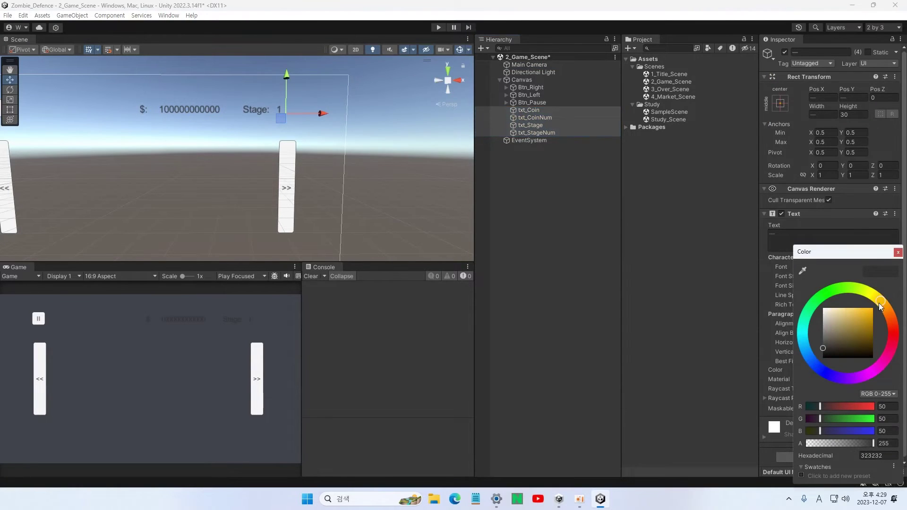
left_click(873, 308)
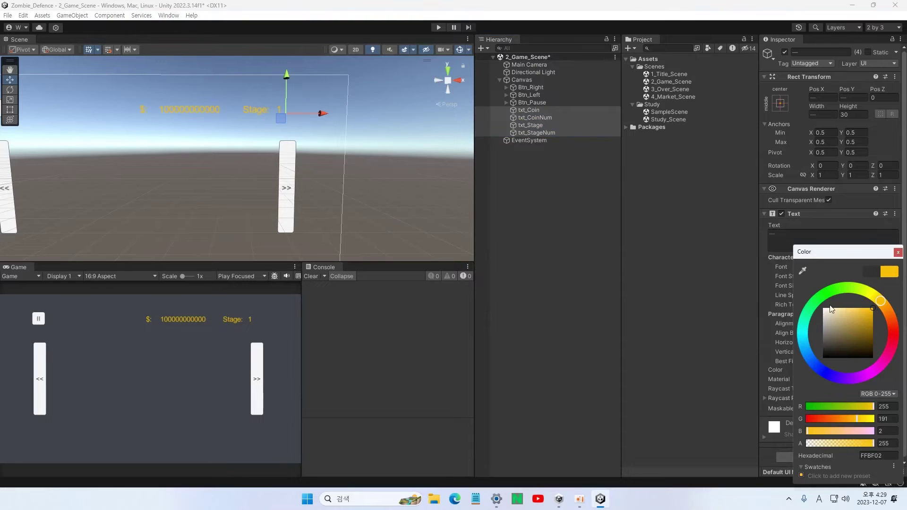
left_click(832, 215)
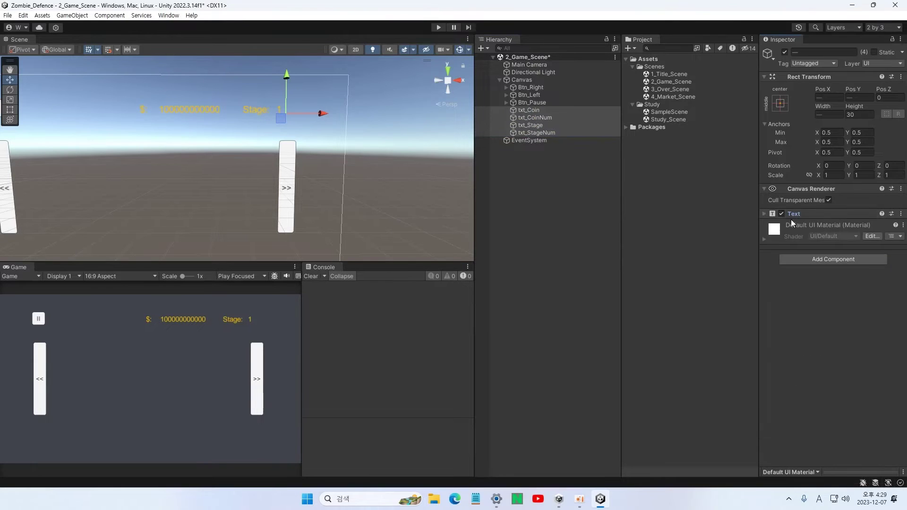
left_click(765, 214)
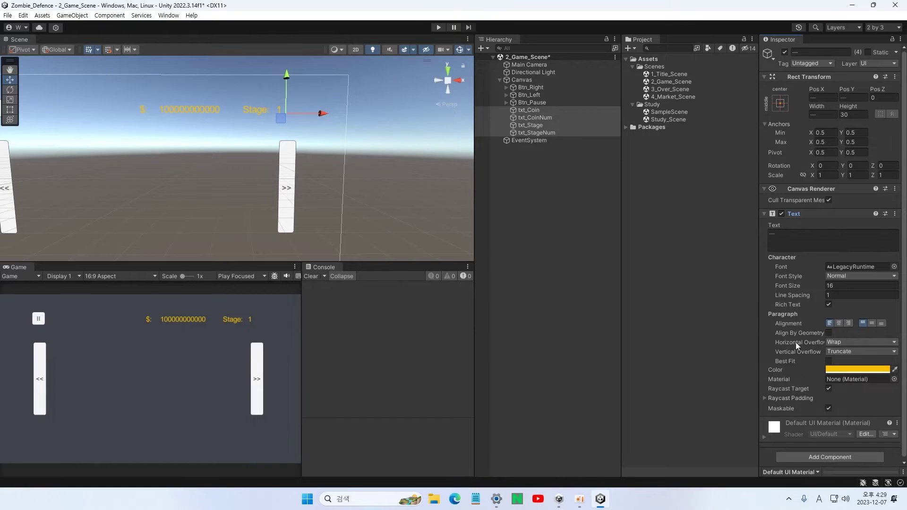
Set the font size of all four txt_ objects to 18 and their font style to Bold.
left_click(842, 284)
type("18")
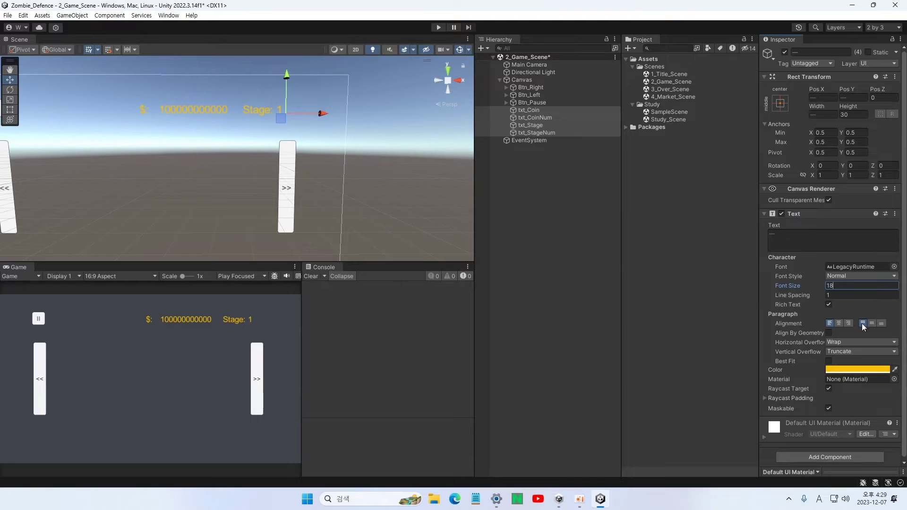
left_click(870, 275)
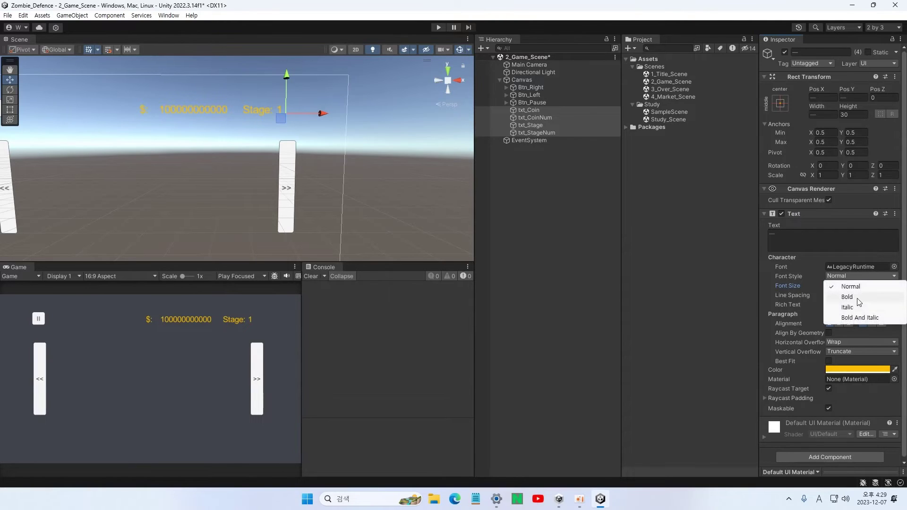
left_click(855, 297)
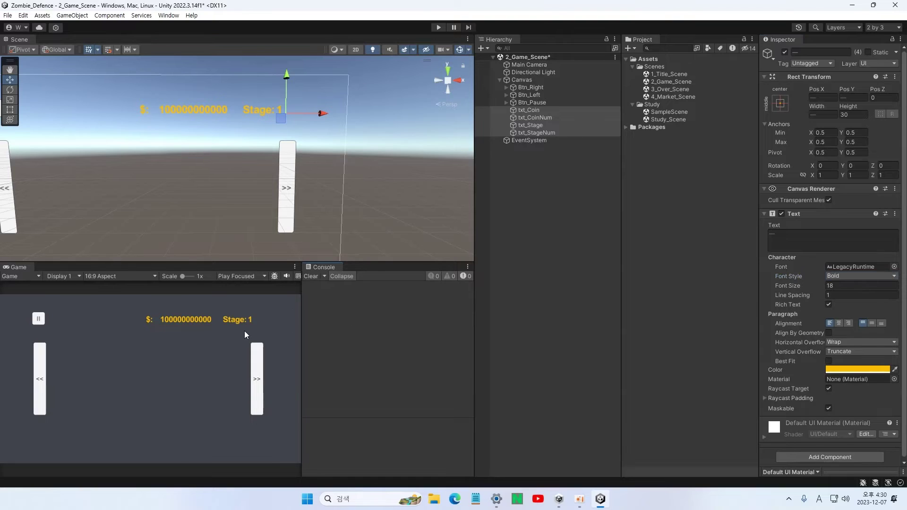
Shift the four texts right and move the arrow buttons outward, Btn_Left to about X -279.2 and Btn_Right to about X 278.6.
left_click_drag(322, 113, 360, 119)
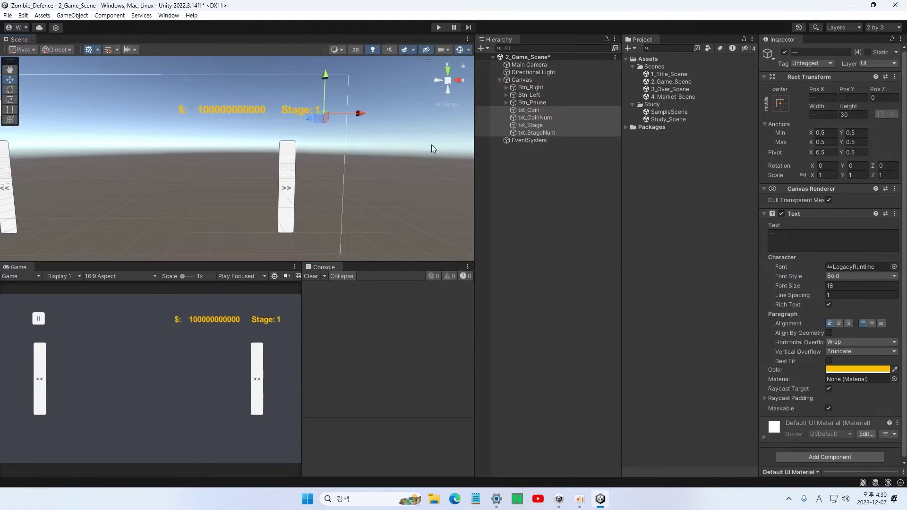
left_click(529, 95)
left_click_drag(38, 191, 16, 191)
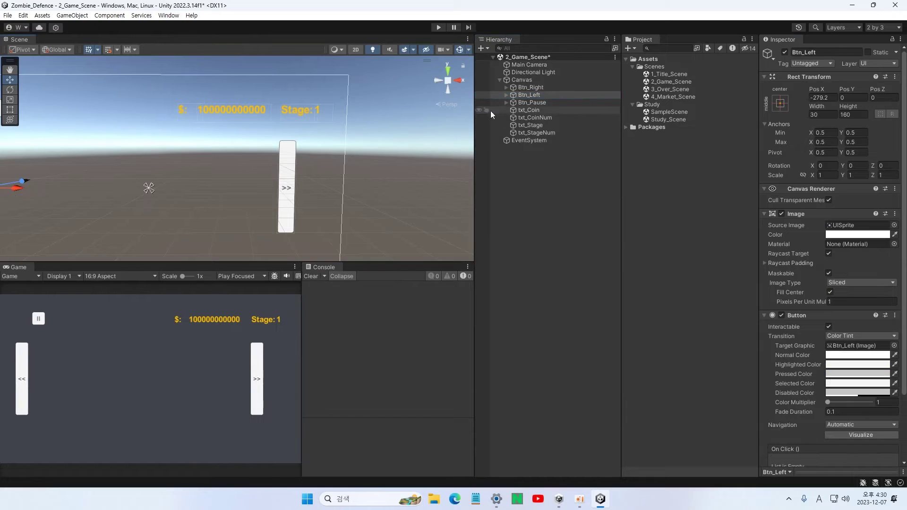
left_click(527, 87)
left_click_drag(330, 191, 350, 187)
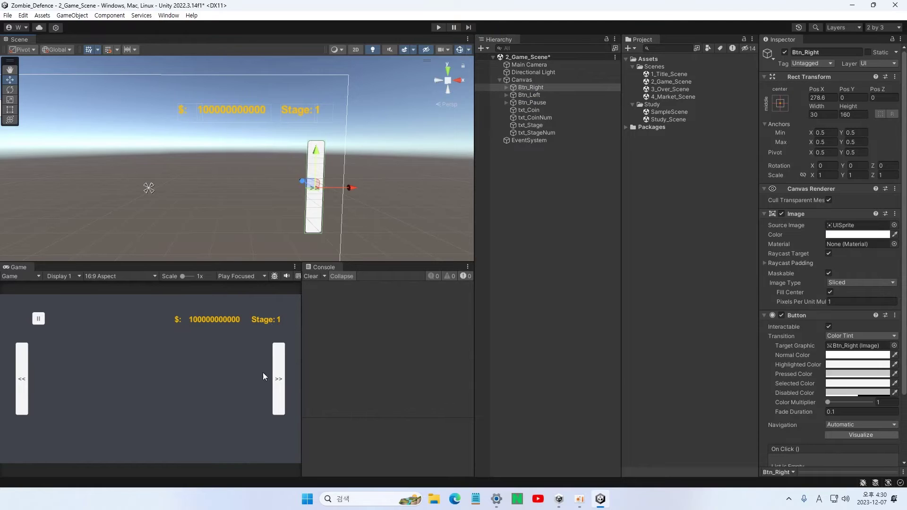
Move Btn_Pause outward to X -278, above the left arrow button, and save 2_Game_Scene.
left_click_drag(300, 365, 297, 384)
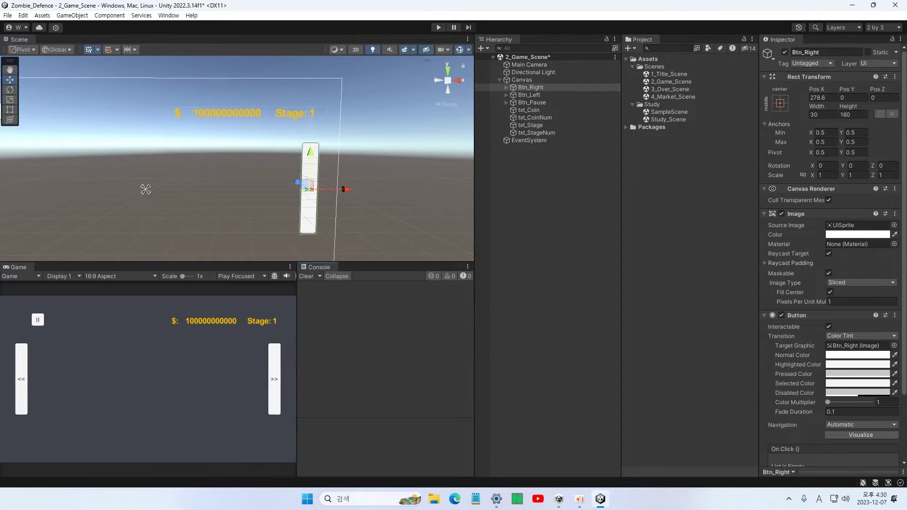
key("ctrl+s")
left_click(534, 104)
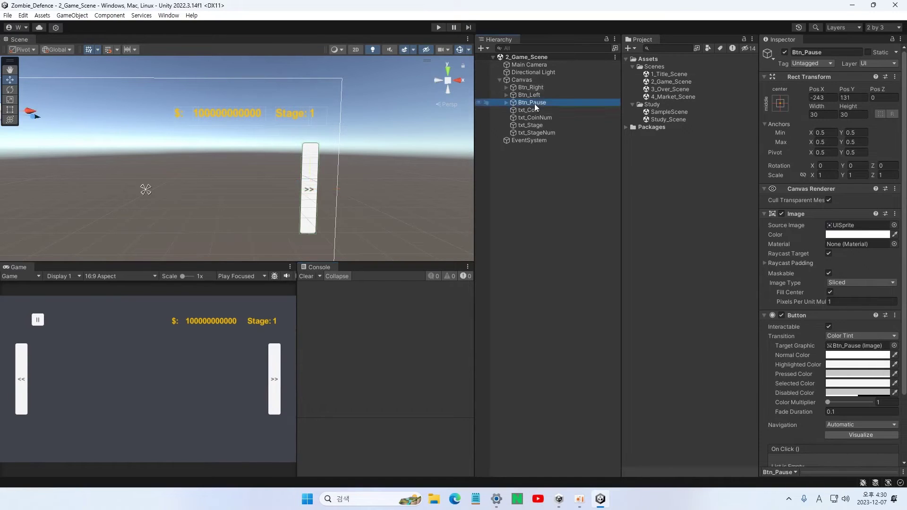
scroll(72, 168, "down", 2)
left_click_drag(110, 131, 96, 131)
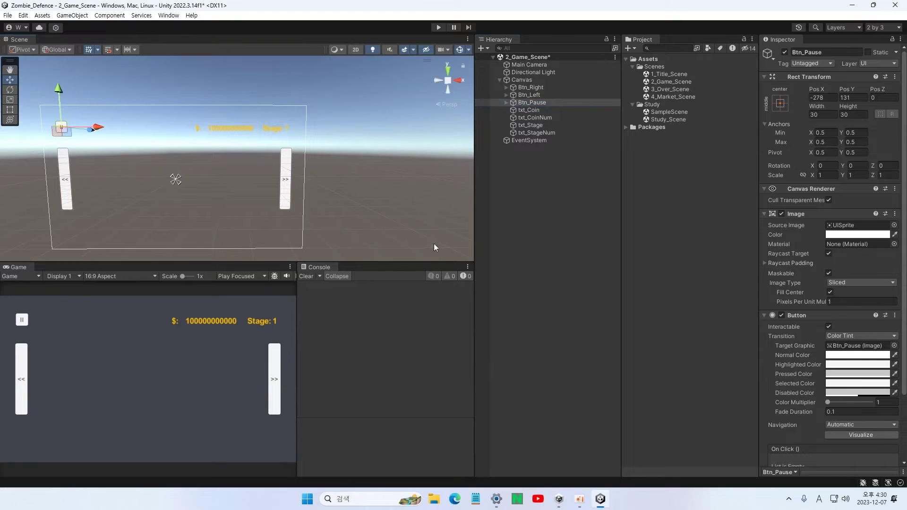
left_click(546, 236)
key("ctrl+s")
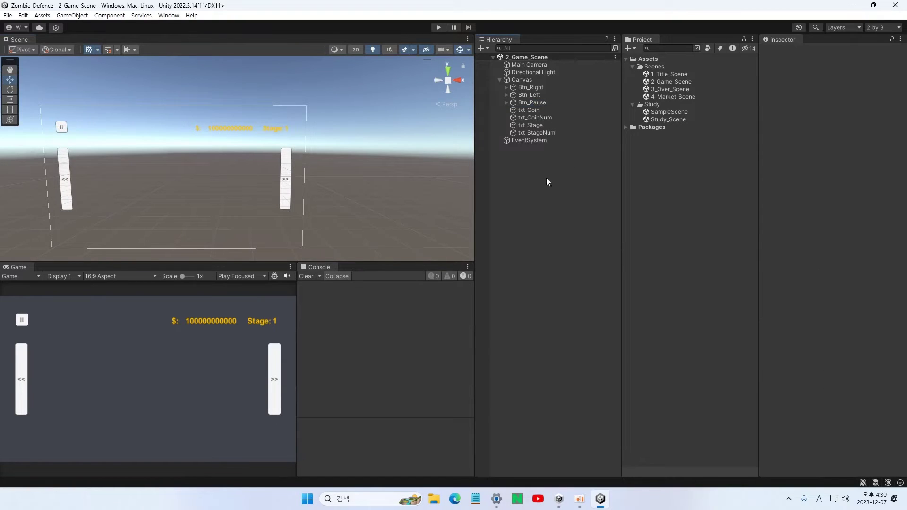
Open 3_Over_Scene and set the Main Camera's clear flags to Solid Color.
left_click(670, 90)
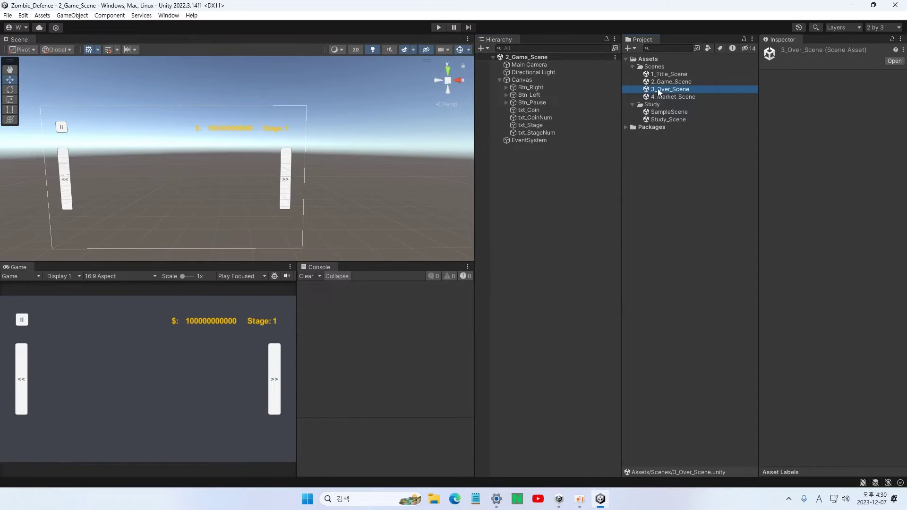
double_click(660, 90)
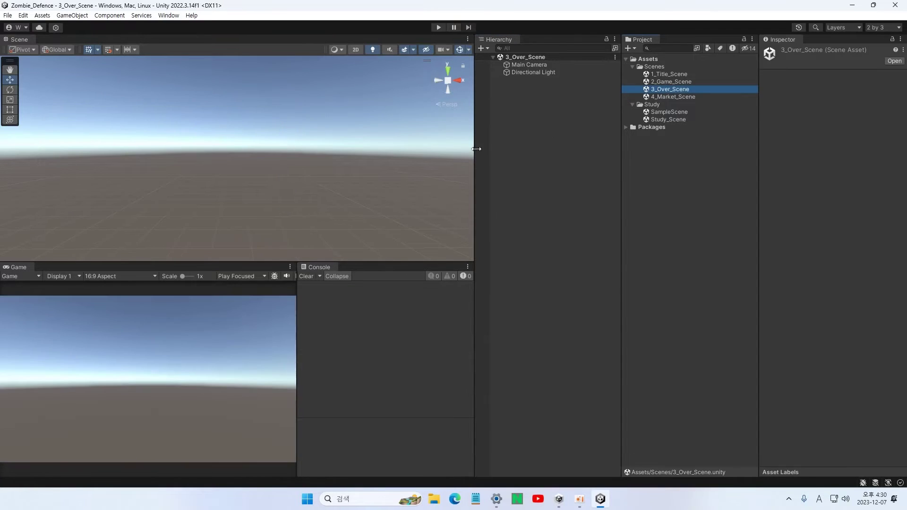
left_click(528, 65)
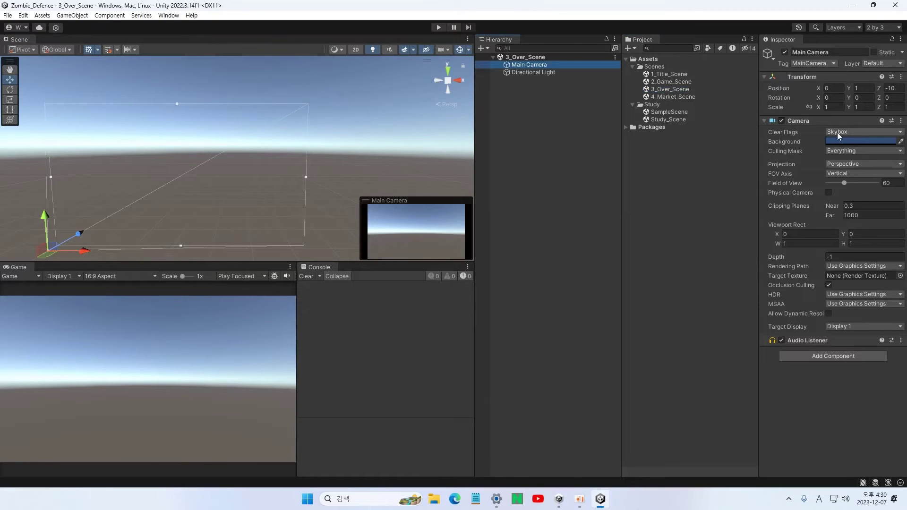
left_click(856, 132)
left_click(860, 152)
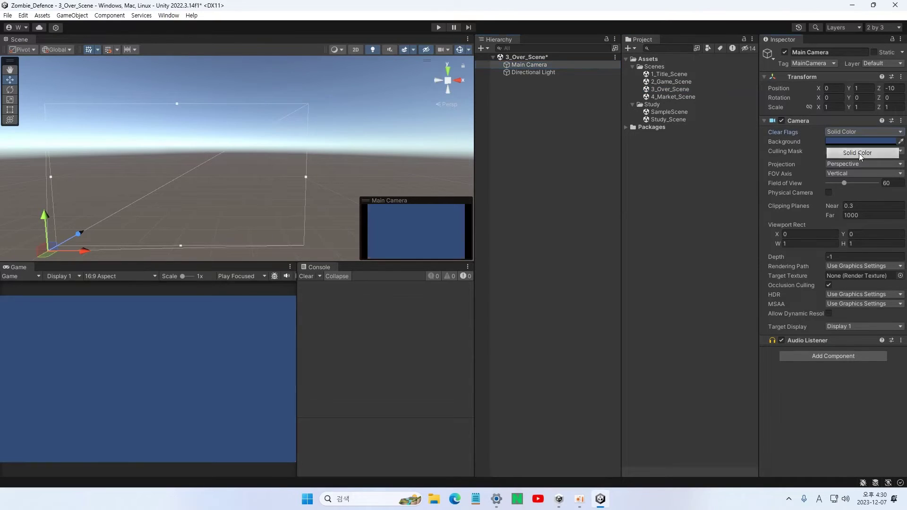
Set the Main Camera's background color to dark grey and save the scene.
left_click(851, 142)
left_click(893, 214)
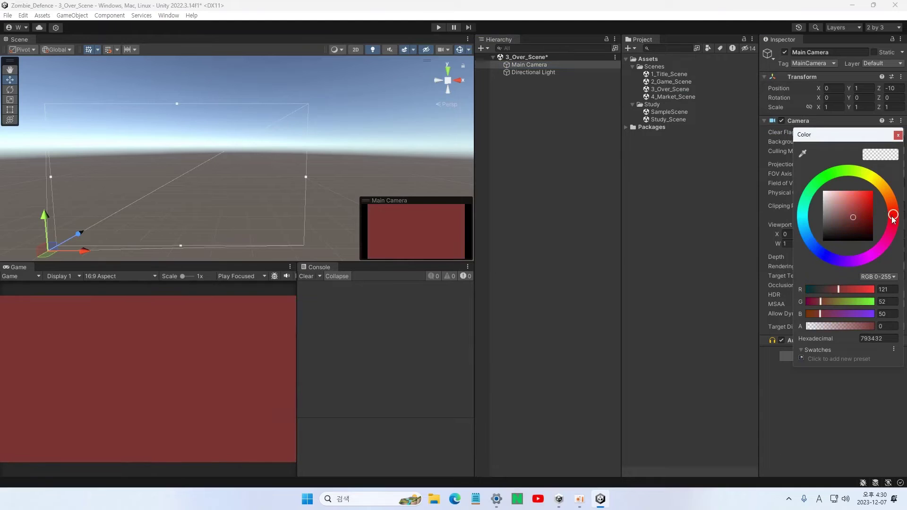
left_click(853, 191)
left_click_drag(854, 190, 857, 204)
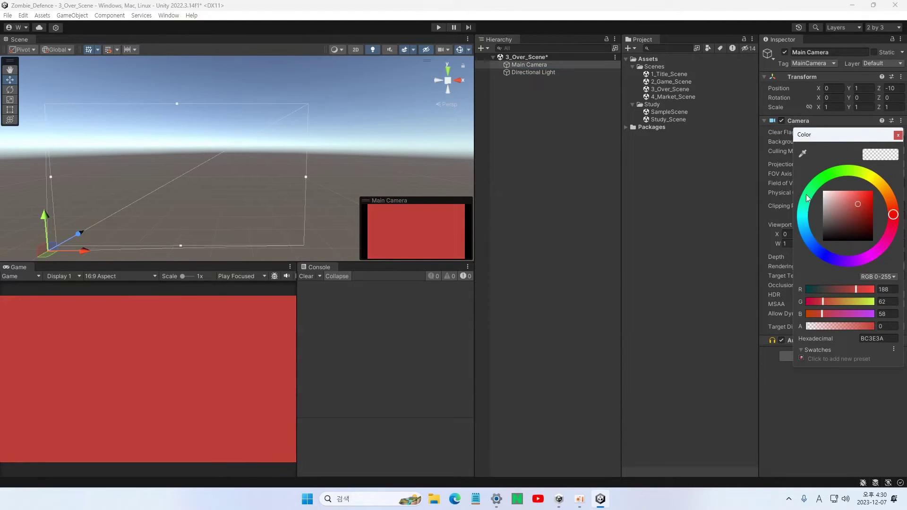
mouse_move(854, 202)
left_mouse_down()
mouse_move(817, 190)
mouse_move(816, 234)
mouse_move(814, 193)
left_mouse_up()
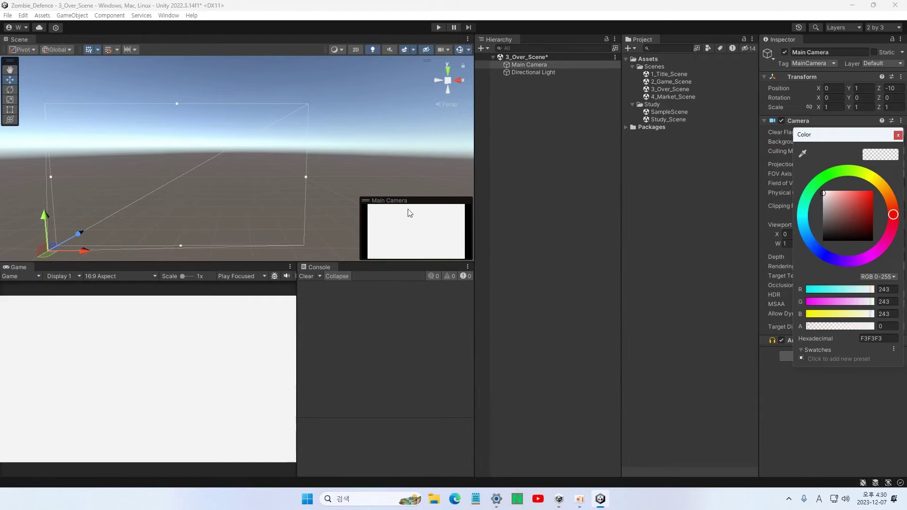
mouse_move(816, 221)
left_mouse_down()
mouse_move(824, 229)
mouse_move(815, 232)
left_mouse_up()
left_click(560, 180)
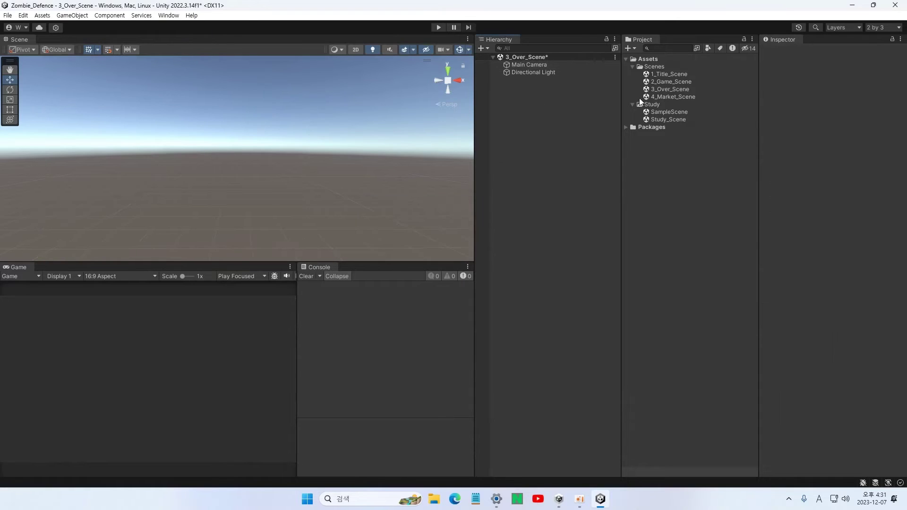
key("ctrl+s")
Review the Image_BG background under Title_UI in 1_Title_Scene and the layout of 2_Game_Scene.
double_click(667, 75)
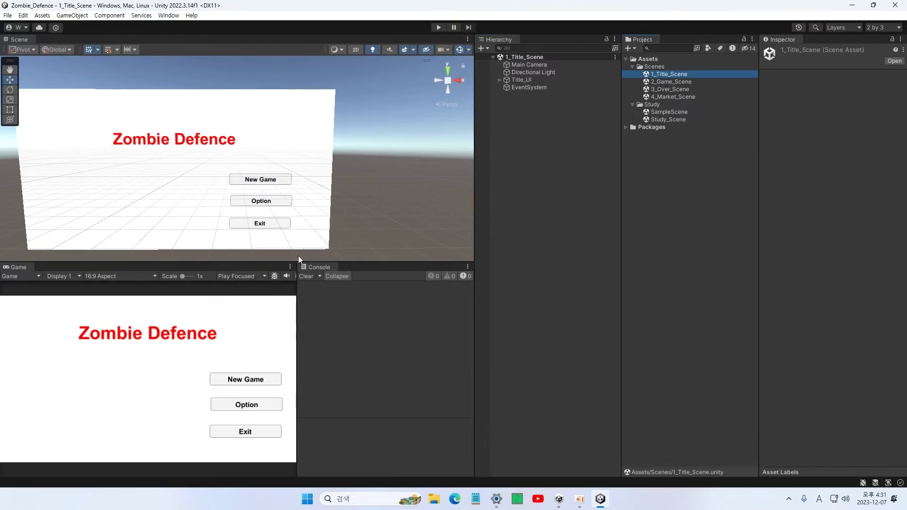
left_click(498, 80)
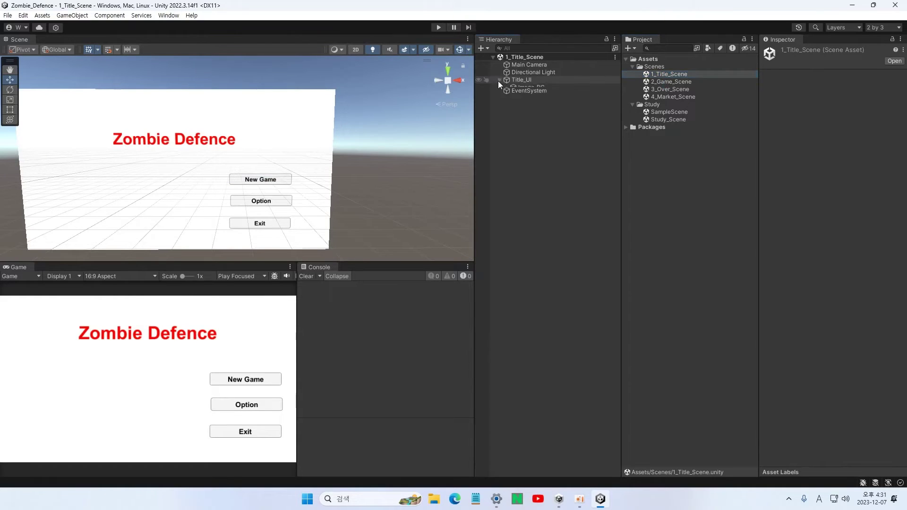
left_click(525, 89)
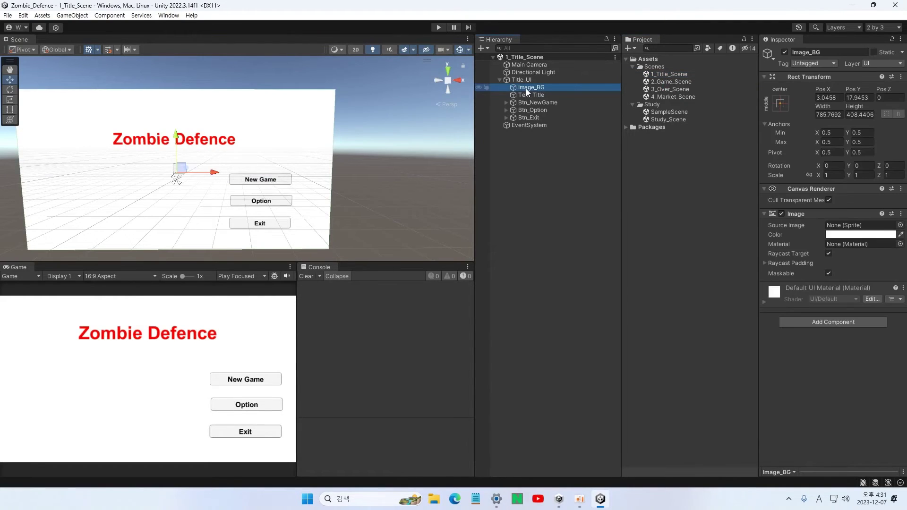
double_click(661, 83)
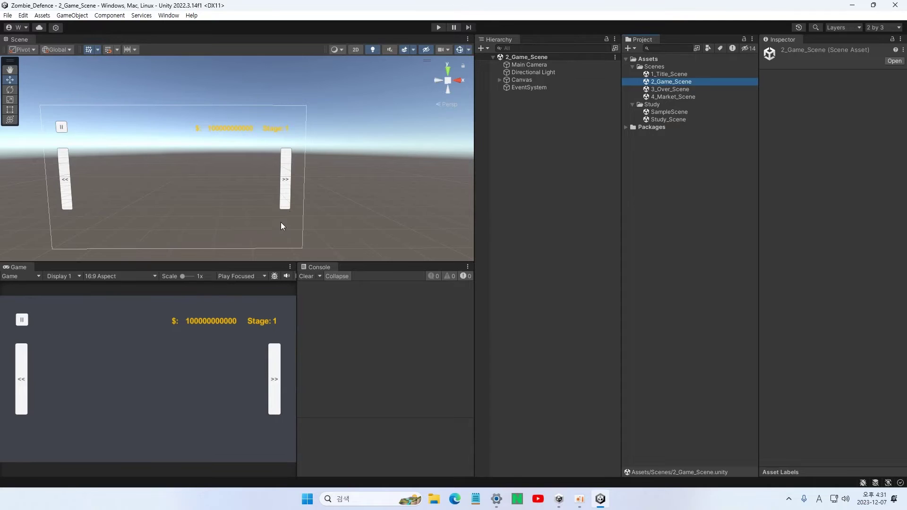
Reopen 3_Over_Scene, add a legacy UI button and rename its parent canvas Over_UI.
double_click(667, 89)
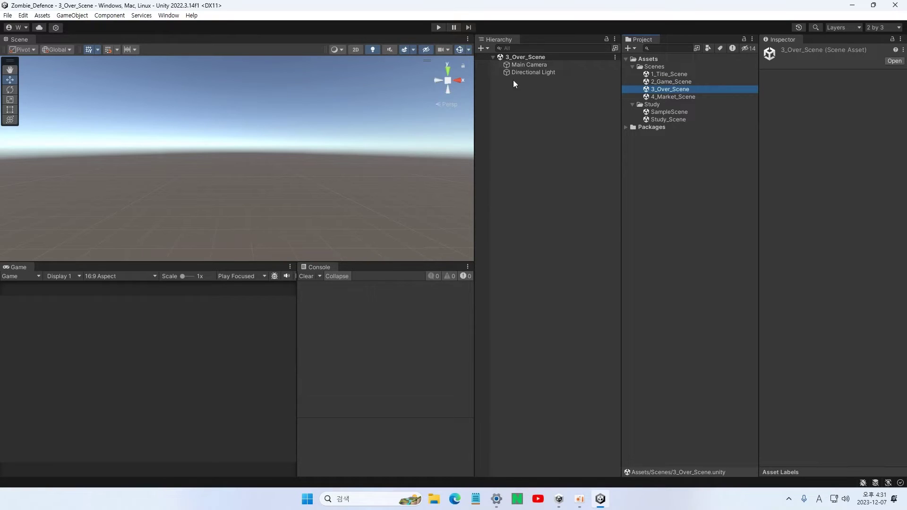
left_click(482, 48)
mouse_move(514, 134)
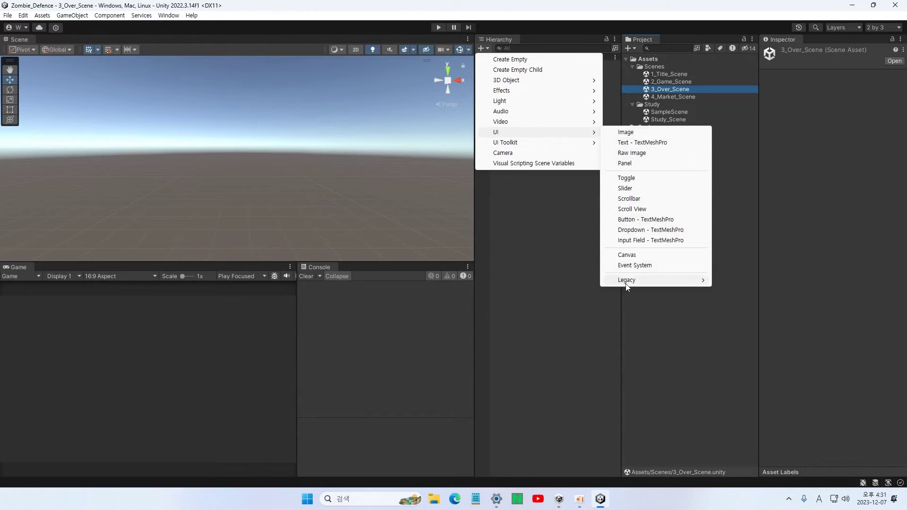
mouse_move(628, 282)
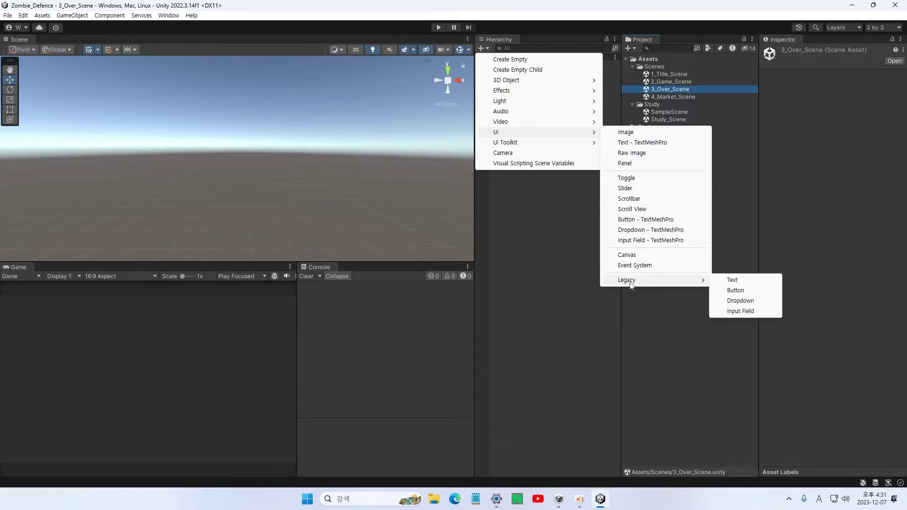
left_click(733, 293)
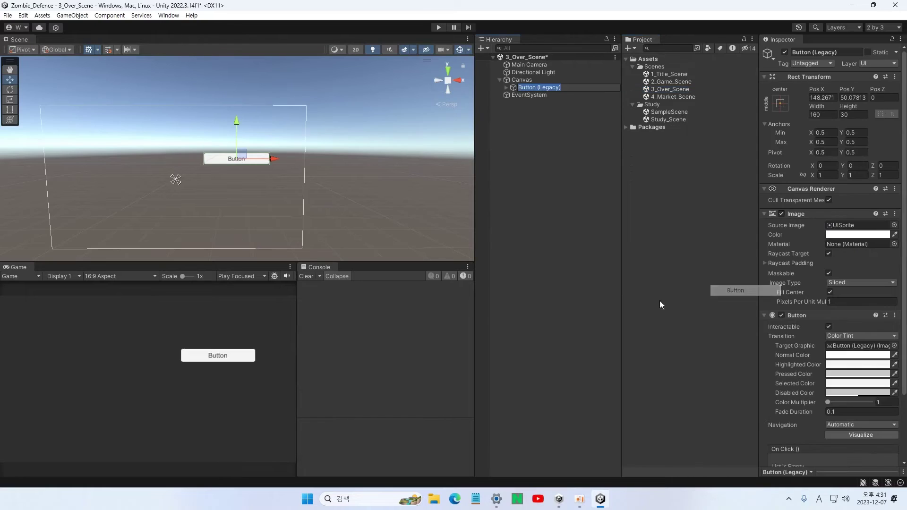
left_click(521, 80)
left_click(798, 52)
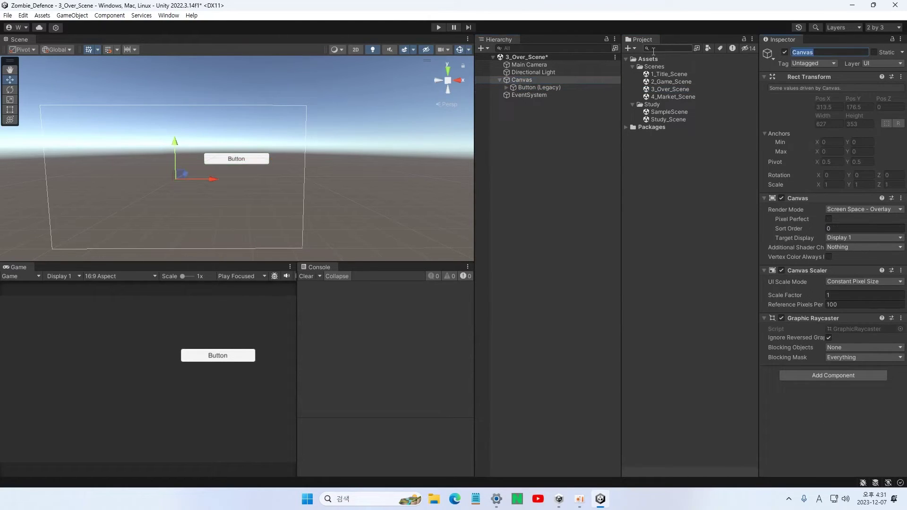
type("Over_UI")
Duplicate the legacy button and add a UI image under Over_UI.
left_click(521, 87)
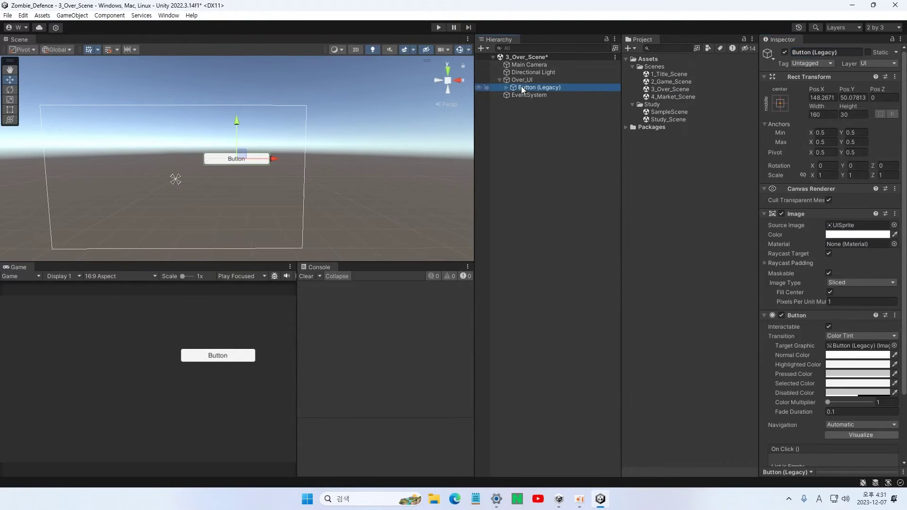
key("ctrl+d")
left_click(518, 80)
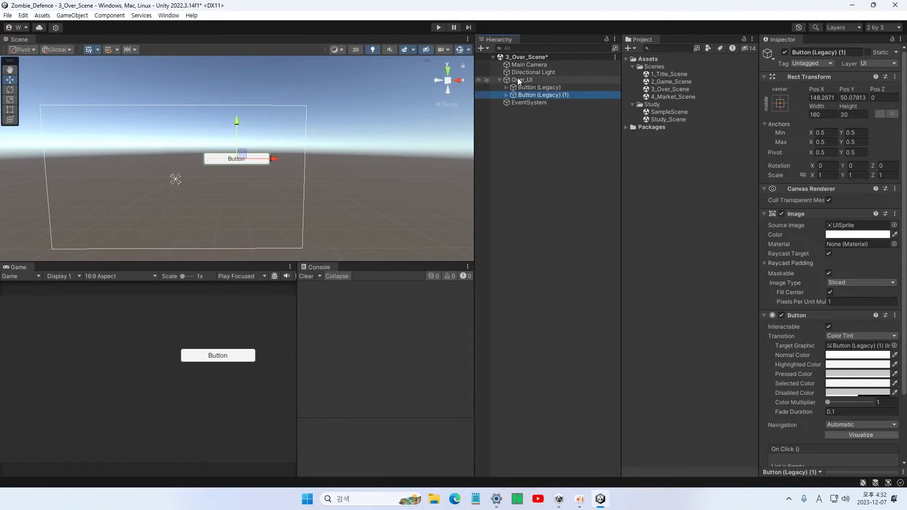
right_click(518, 81)
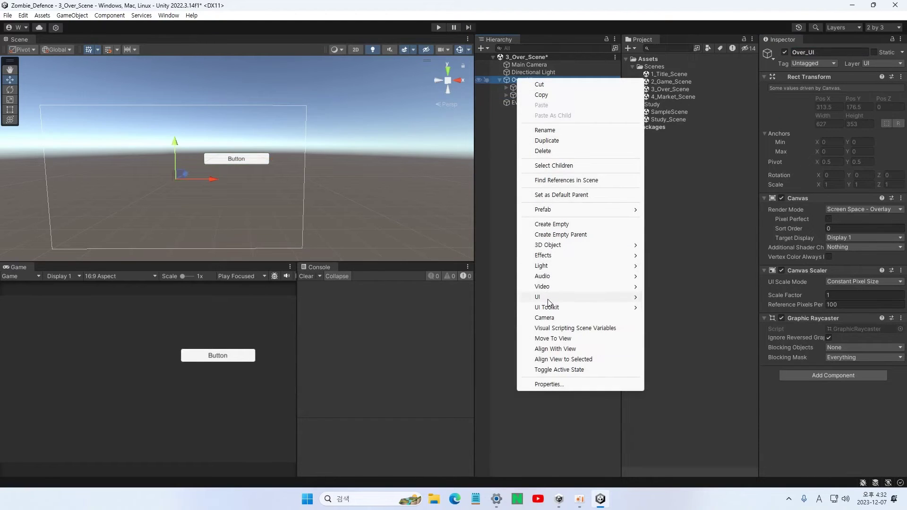
mouse_move(548, 296)
left_click(668, 297)
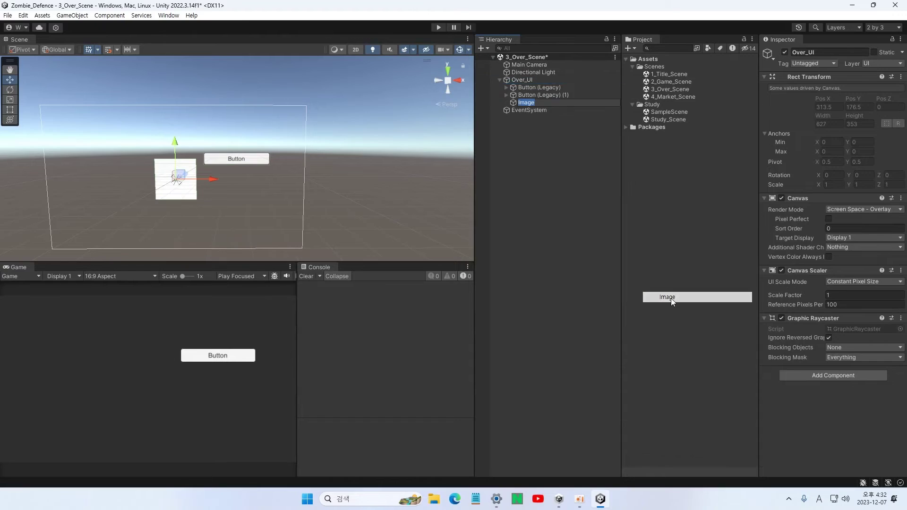
Move both legacy buttons together toward the canvas center, to X 66 and Y 6.
left_click(531, 95)
left_click(539, 87, "shift")
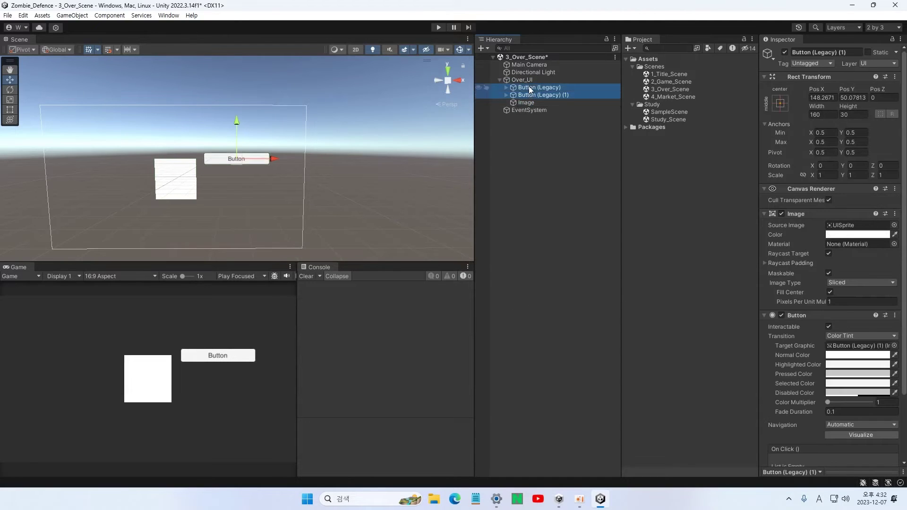
left_click_drag(284, 160, 238, 161)
left_click_drag(202, 122, 201, 141)
Reorder the Image to be the first child of Over_UI so it draws behind the two buttons.
left_click(522, 103)
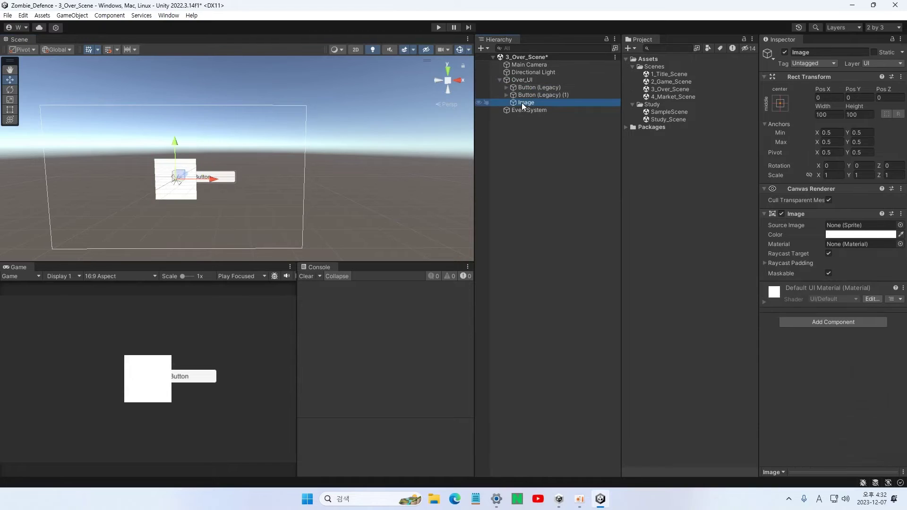
left_click(538, 88)
left_click(534, 95)
left_click(526, 102)
left_click_drag(522, 103, 523, 84)
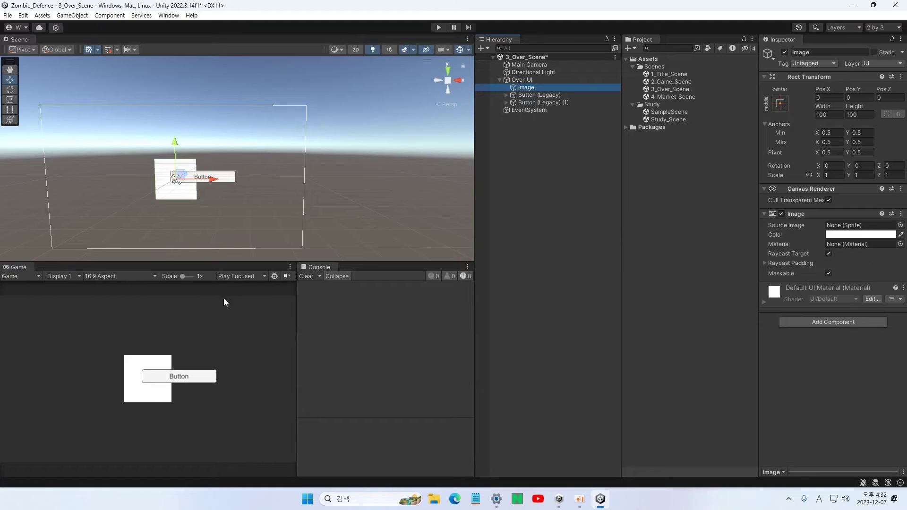
Space the two buttons apart vertically, then move both to X -5 in the lower middle of the canvas.
left_click(546, 95)
left_click(539, 102)
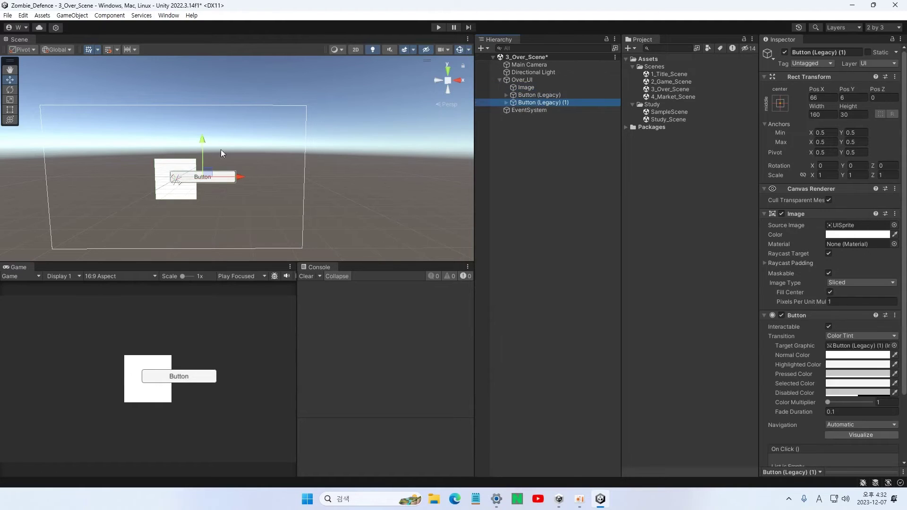
left_click_drag(202, 143, 203, 175)
left_click(534, 94, "ctrl")
left_click_drag(240, 205, 212, 211)
left_click_drag(179, 173, 174, 189)
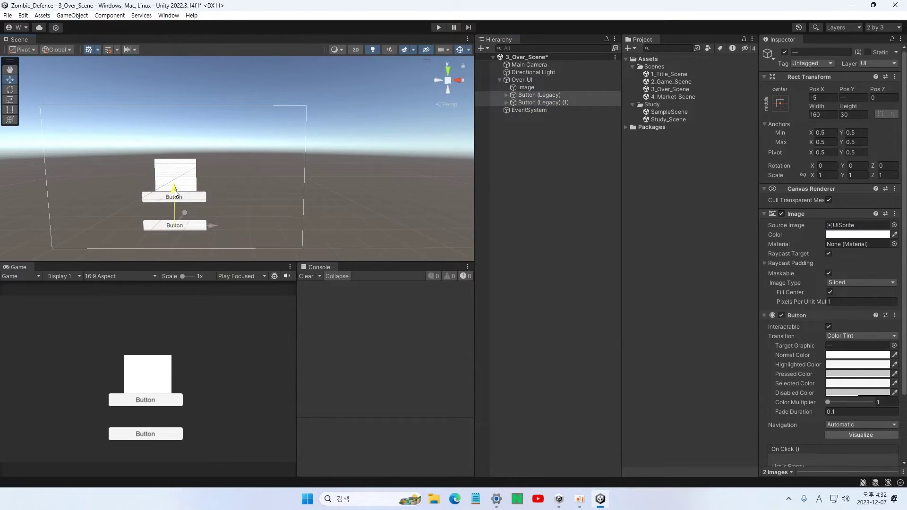
Add a legacy text under Over_UI and set its width to 320 and height to 60.
right_click(518, 82)
mouse_move(560, 304)
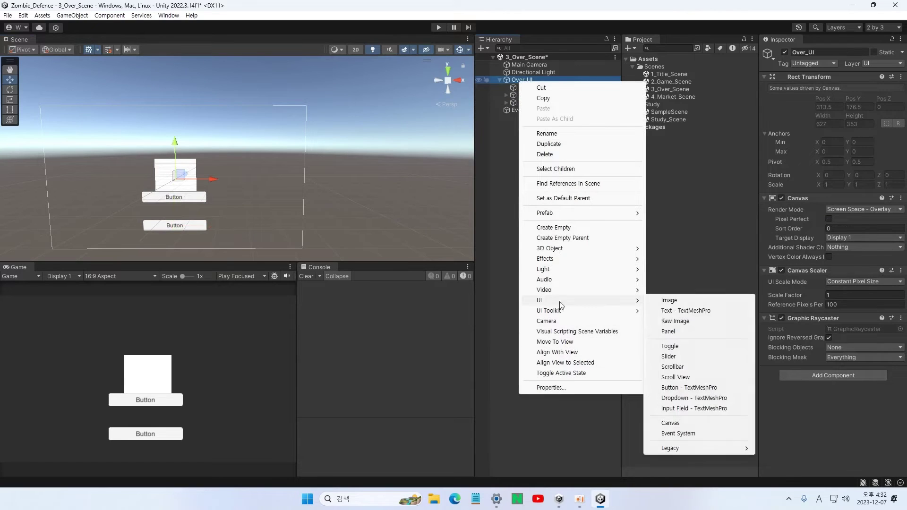
mouse_move(709, 450)
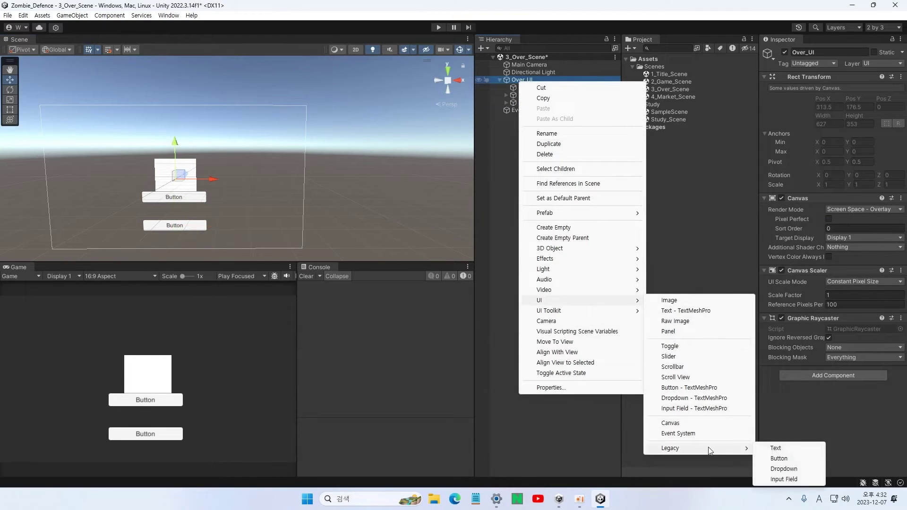
left_click(775, 448)
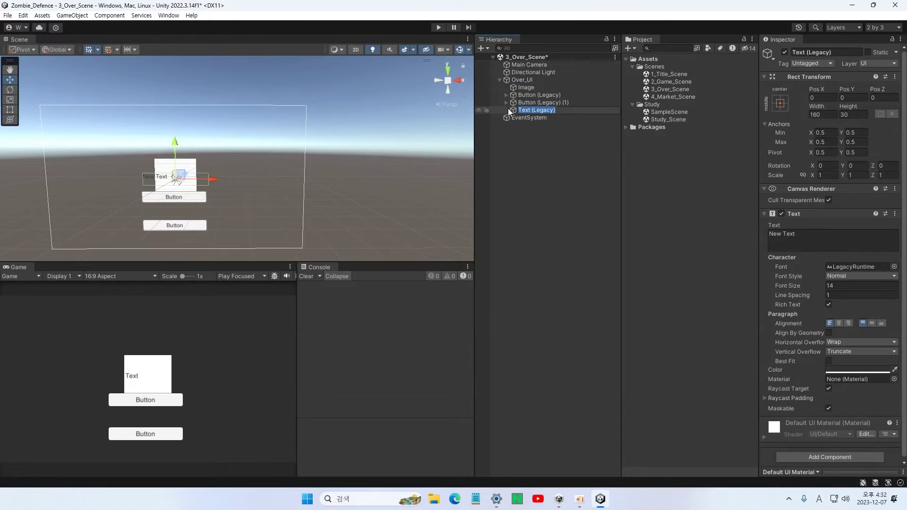
left_click(836, 115)
type("320")
key("Tab")
type("60")
Change the new text's content to Game Over and set its font size to 40.
left_click(795, 234)
type("GAme Over")
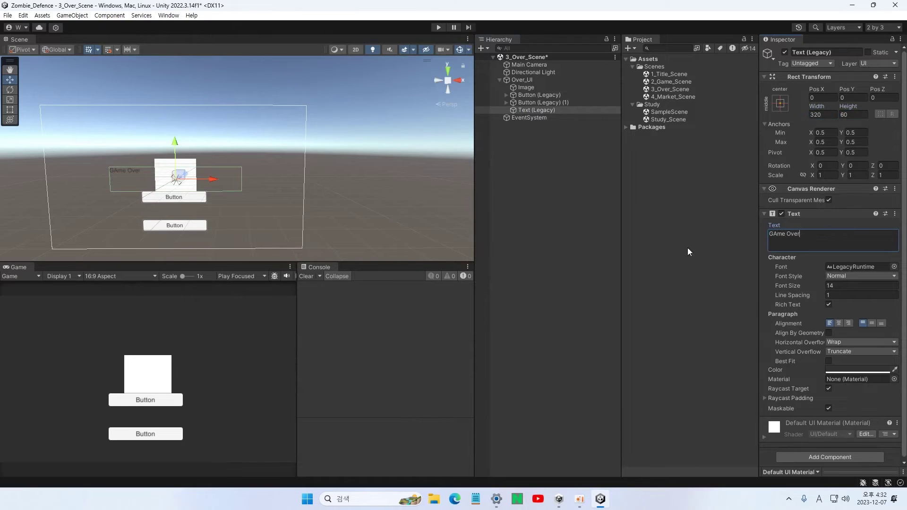
left_click_drag(777, 235, 773, 235)
type("a")
left_click(845, 287)
type("40")
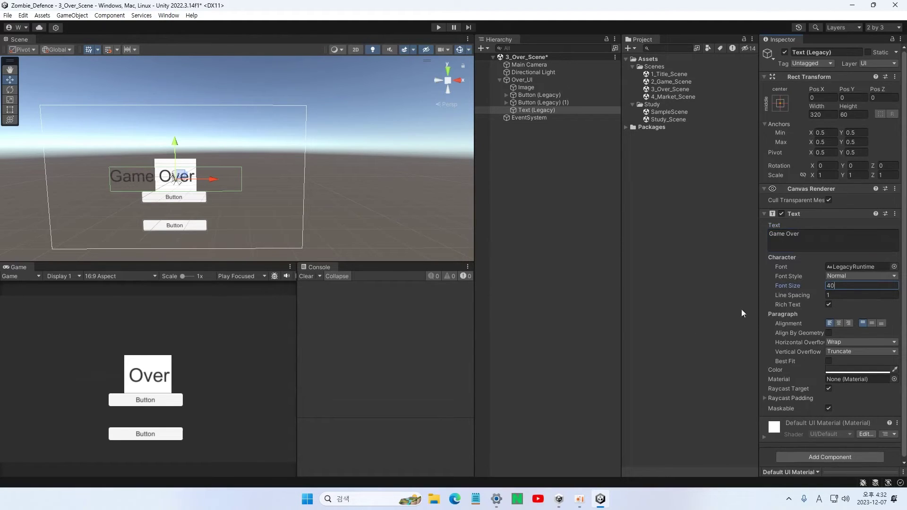
Make the Game Over text bold, centre it horizontally and vertically, and set its font size to 50.
left_click(861, 276)
left_click(848, 296)
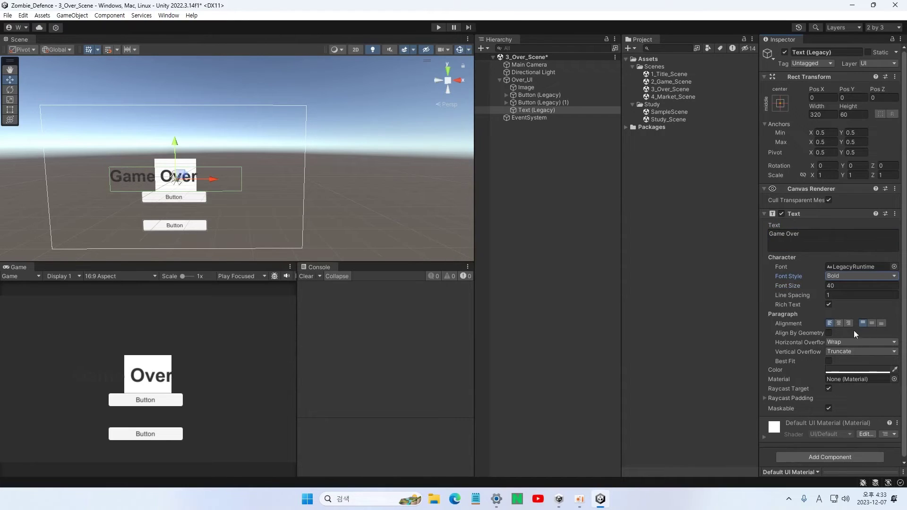
left_click(838, 323)
left_click(871, 323)
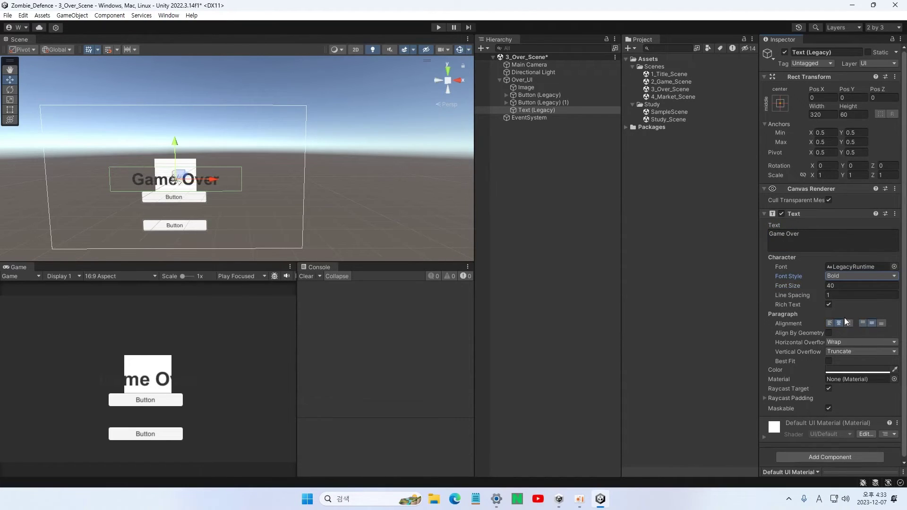
key("Tab")
type("50")
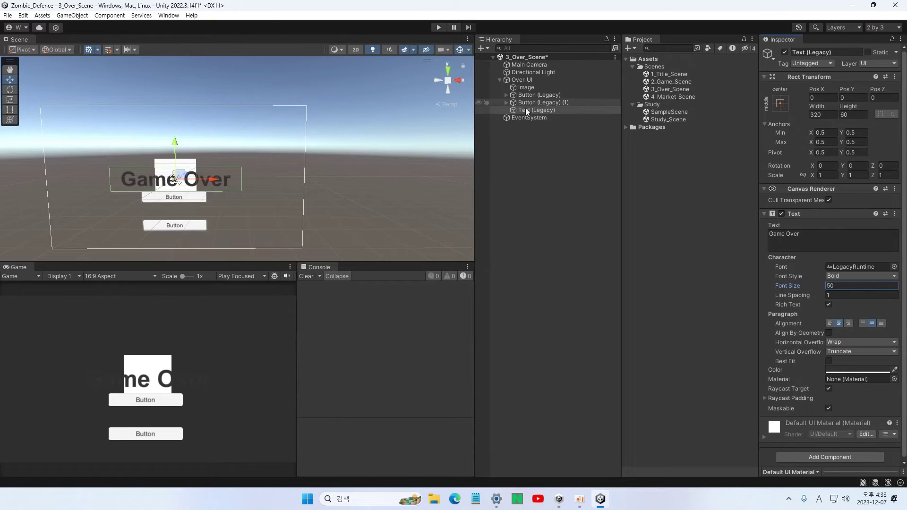
Stretch the Image over the whole canvas to about 660 by 378 and colour it dark red (803E3E).
left_click(525, 89)
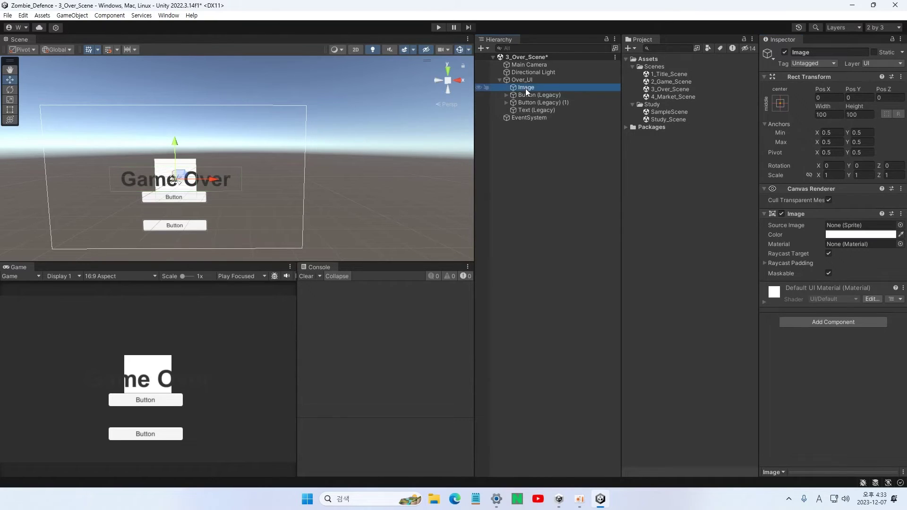
double_click(526, 89)
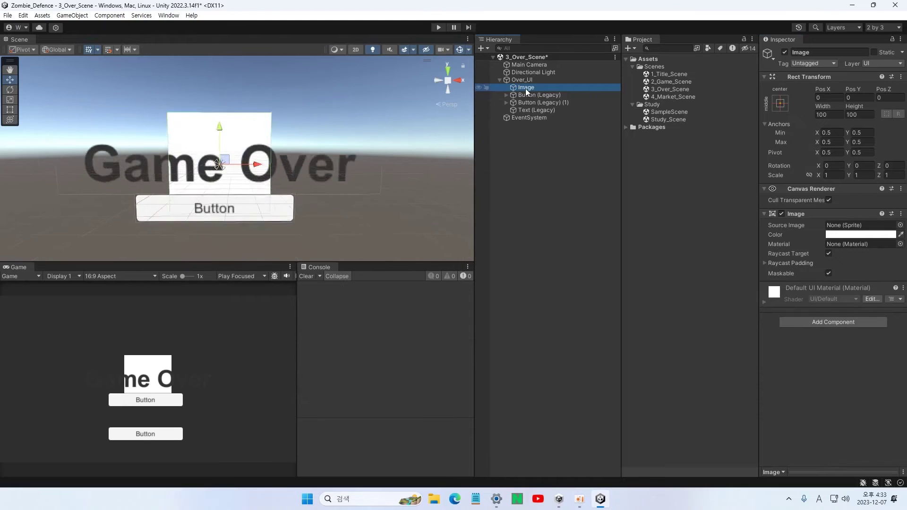
scroll(212, 192, "down", 3)
scroll(211, 192, "down", 2)
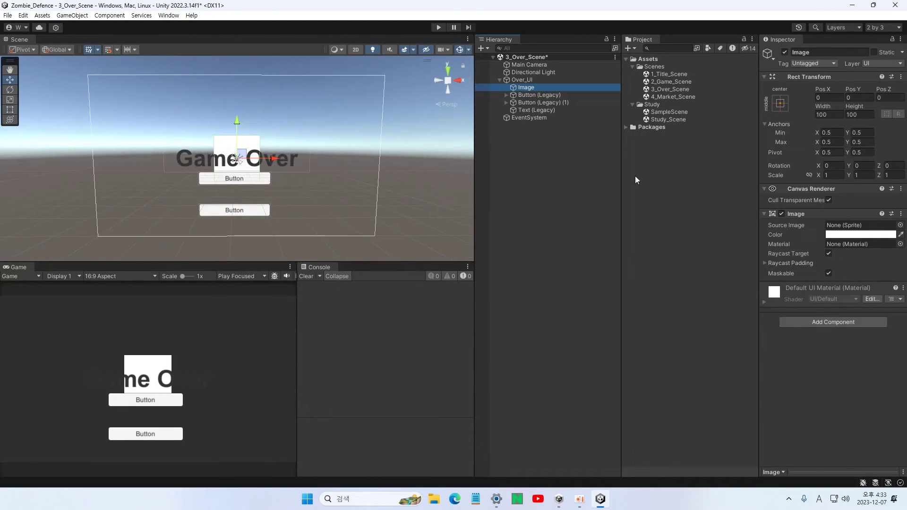
left_click(10, 109)
left_click_drag(260, 136, 337, 105)
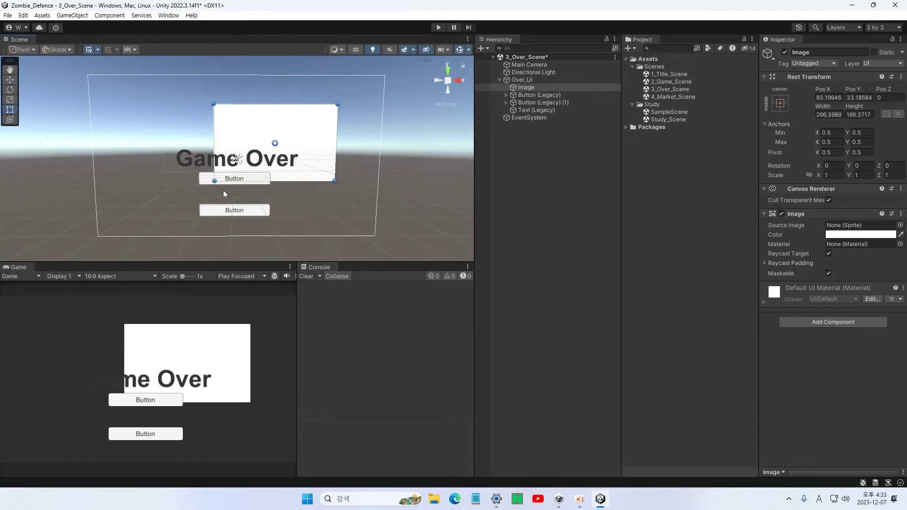
left_click_drag(214, 181, 194, 191)
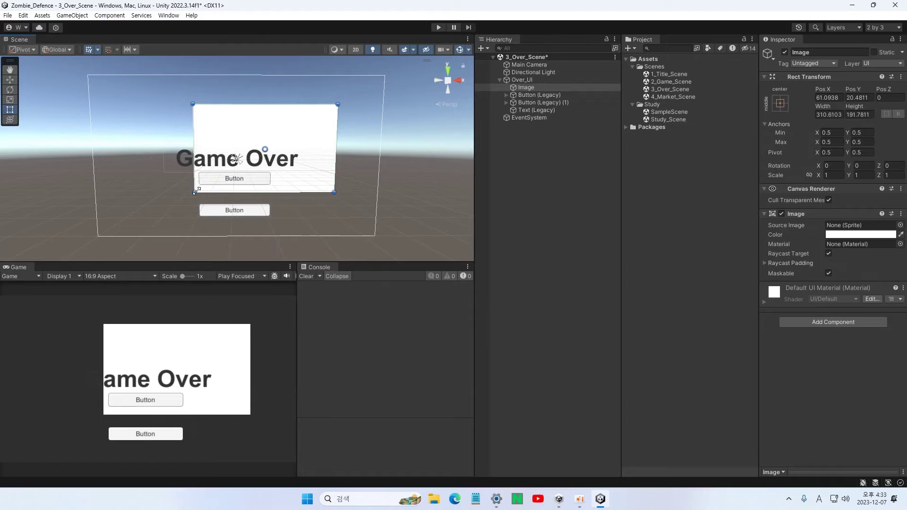
left_click_drag(195, 192, 92, 241)
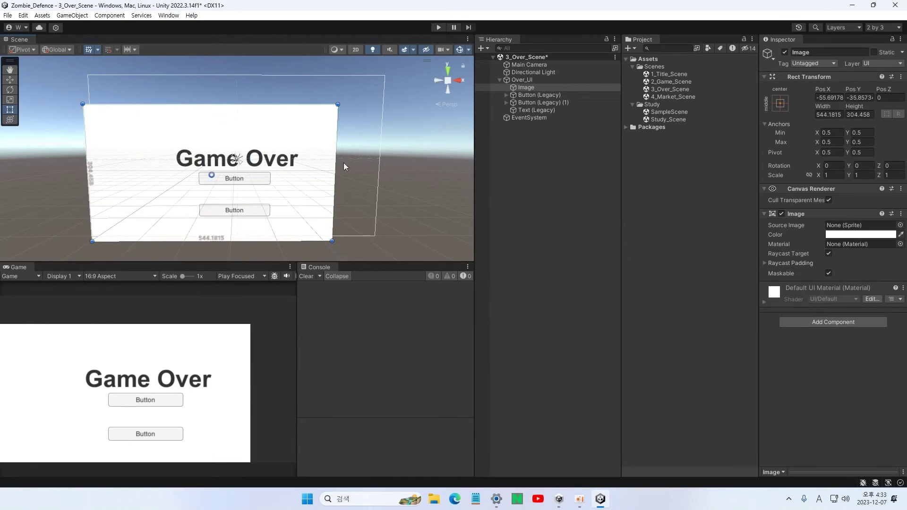
left_click_drag(337, 104, 394, 69)
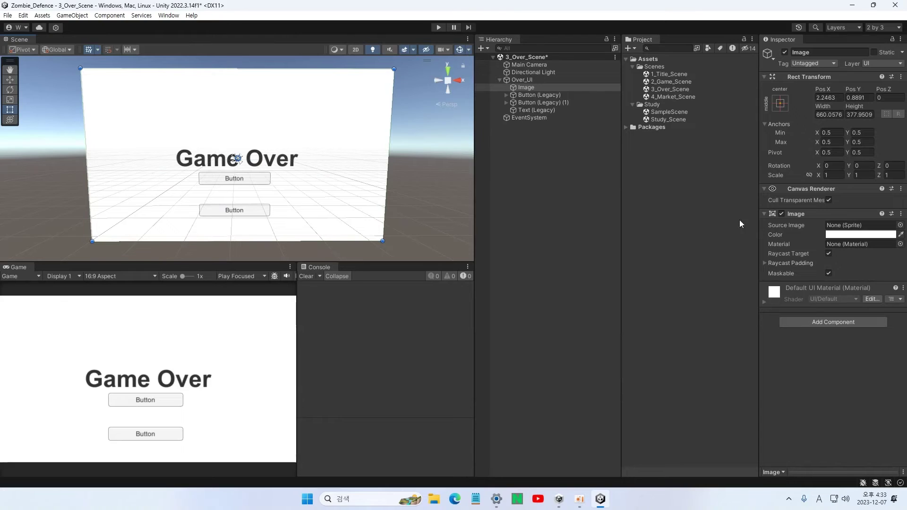
left_click(839, 236)
left_click_drag(843, 298, 848, 309)
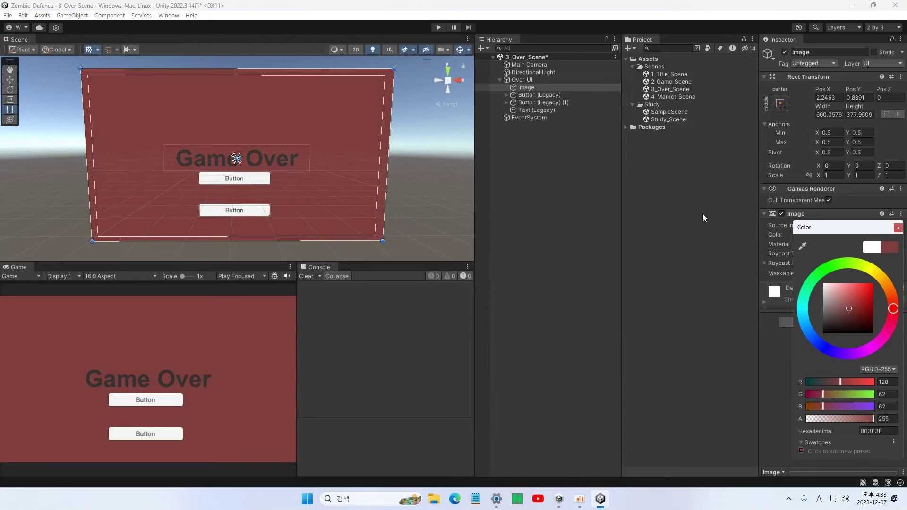
Move the Game Over text up to Pos Y 78, above the two buttons.
left_click(524, 110)
left_click(9, 80)
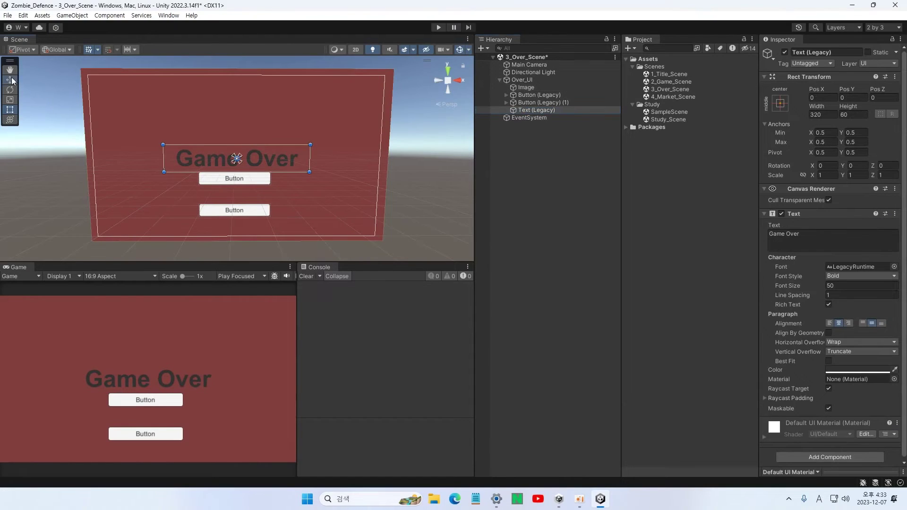
left_click_drag(237, 123, 244, 85)
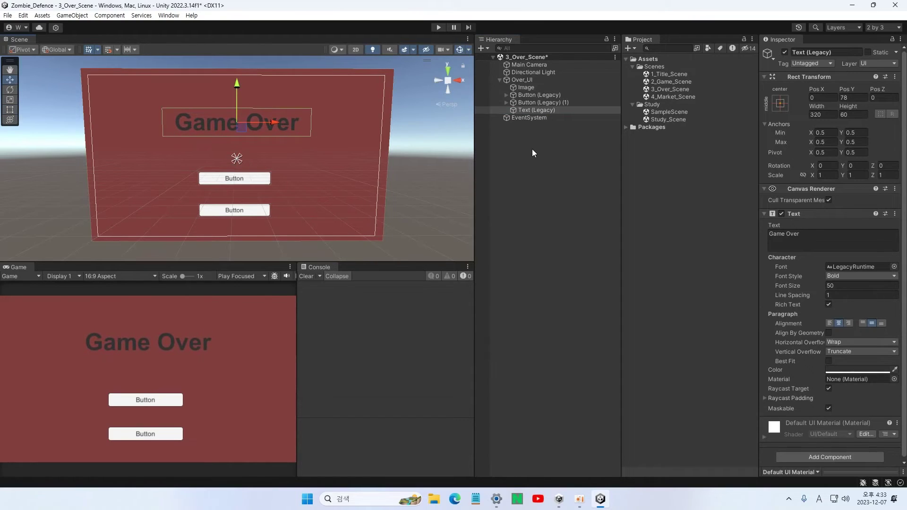
left_click_drag(532, 112, 516, 98)
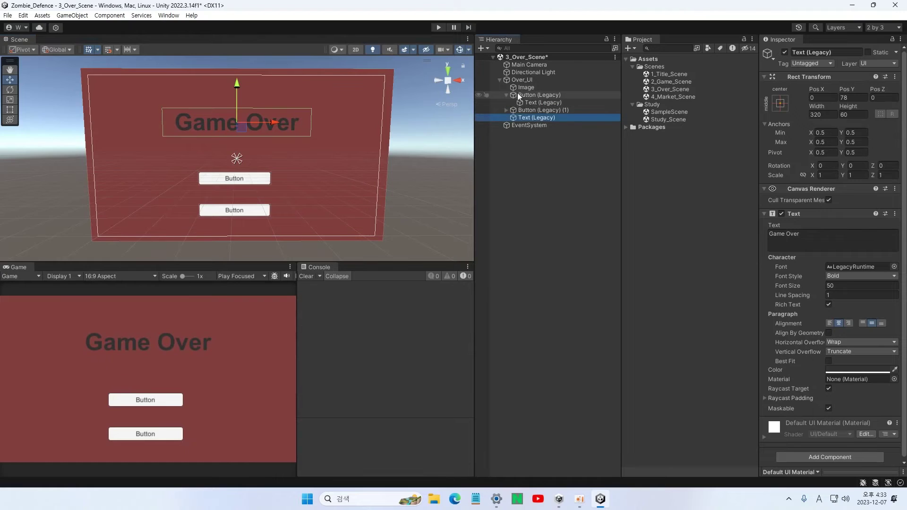
left_click(507, 95)
Rename the background Image object under Over_UI as Image_BG.
left_click(522, 87)
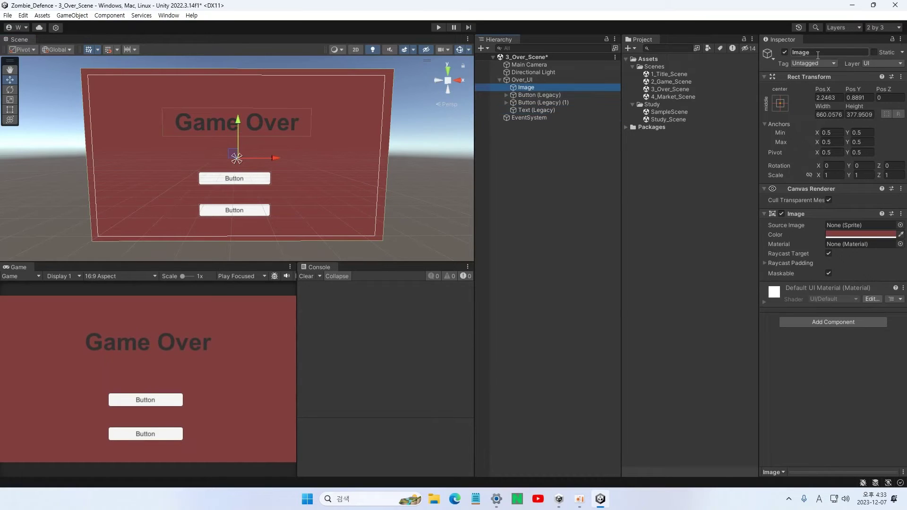
left_click(803, 52)
left_click(798, 52)
type("_BG")
key("Return")
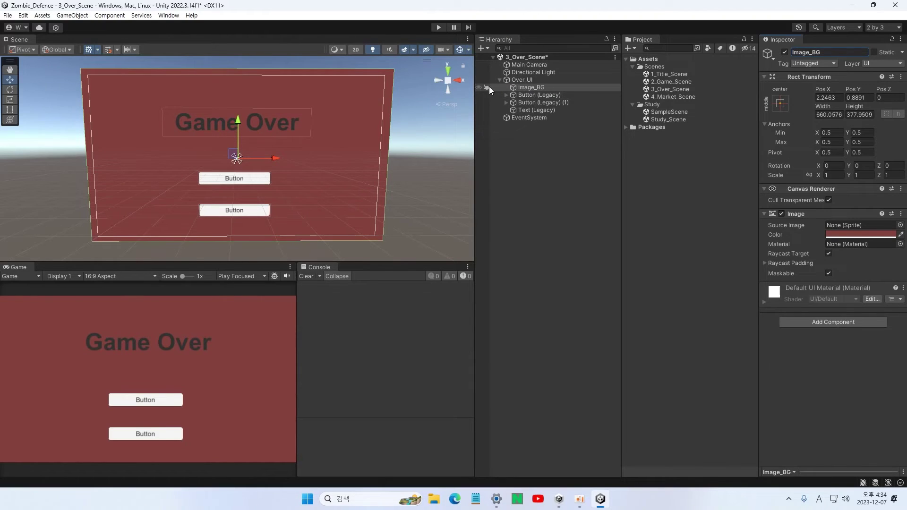
Rename both buttons under Over_UI together as Btn_.
left_click(531, 96)
left_click(529, 101, "ctrl")
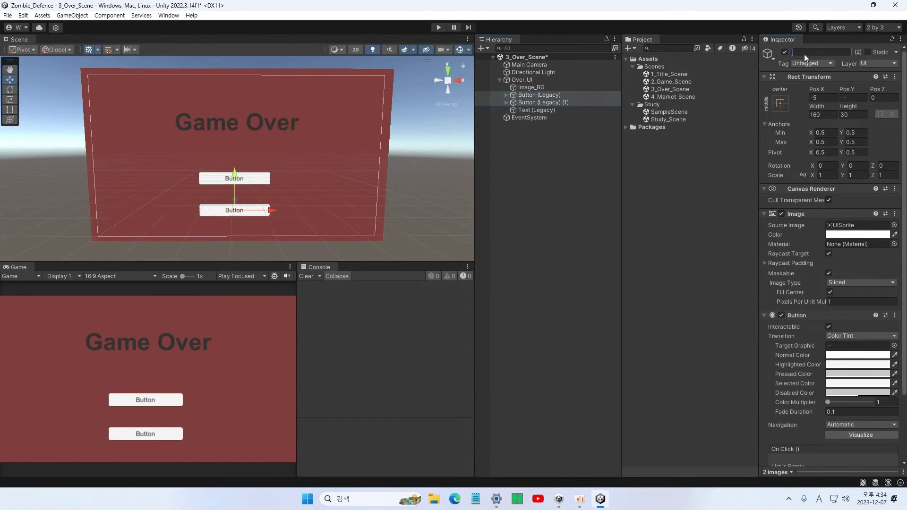
type("Nt")
type("Btn_")
key("Return")
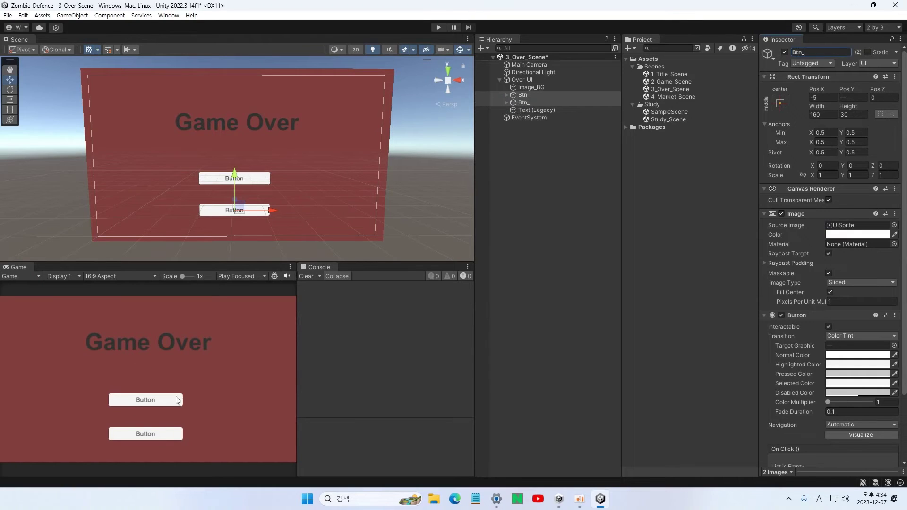
Rename the upper button object as Btn_Continue.
left_click(523, 95)
left_click(802, 52)
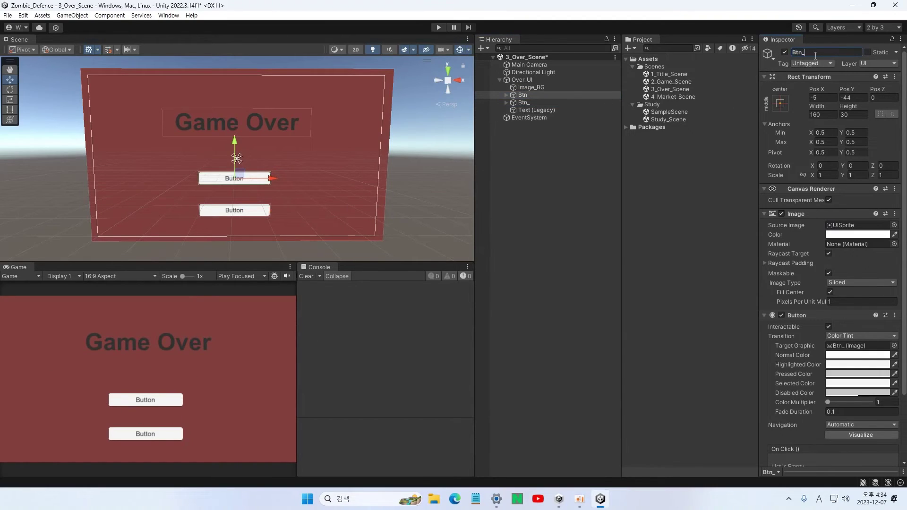
type("COntinue")
key("BackSpace")
type("o")
key("Return")
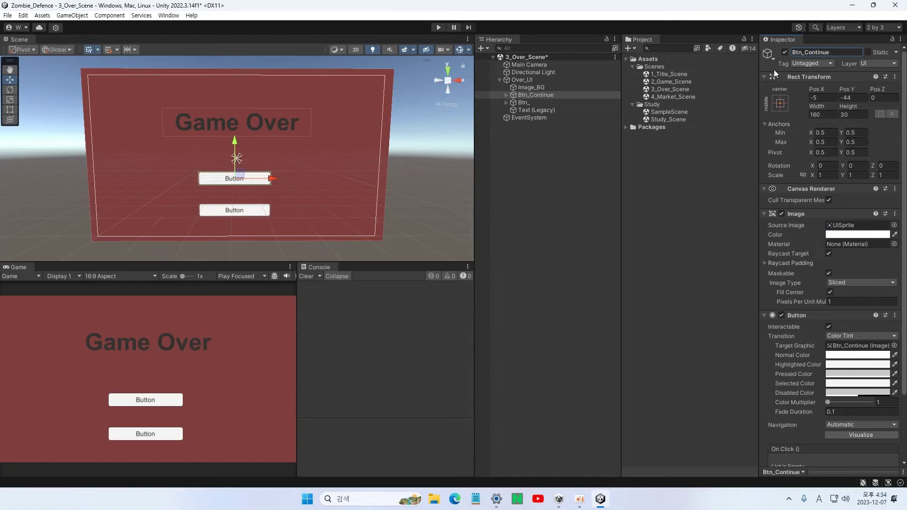
Rename the lower button object as Btn_Title.
left_click(524, 101)
left_click(811, 52)
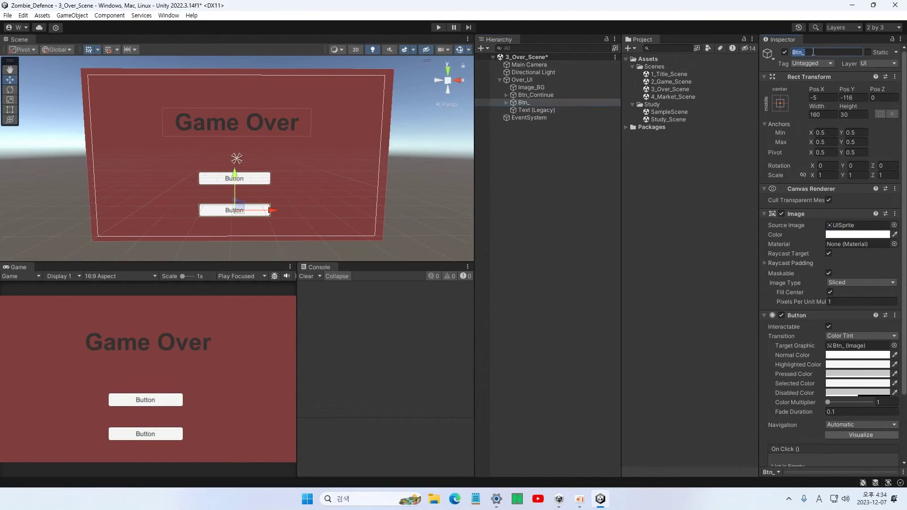
type("Title")
key("Return")
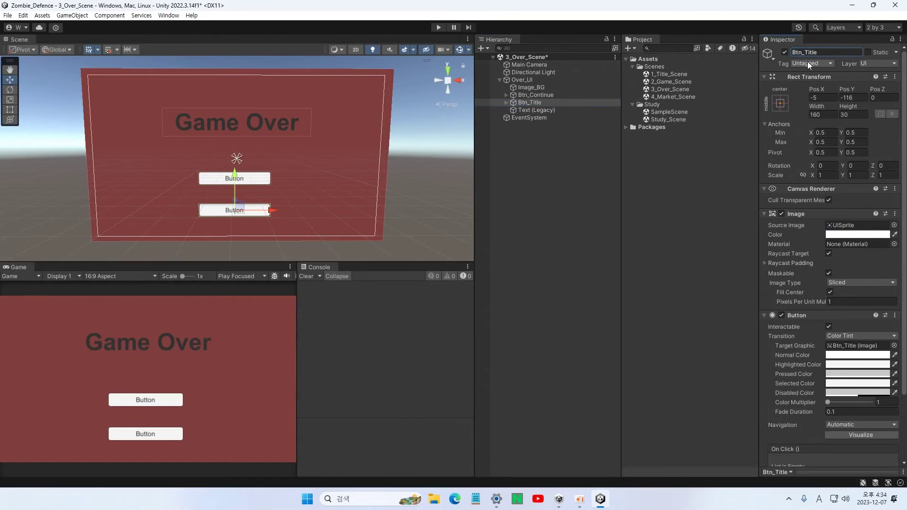
Change the label text of Btn_Title to Go Title.
left_click(506, 94)
left_click(506, 109)
left_click(543, 118)
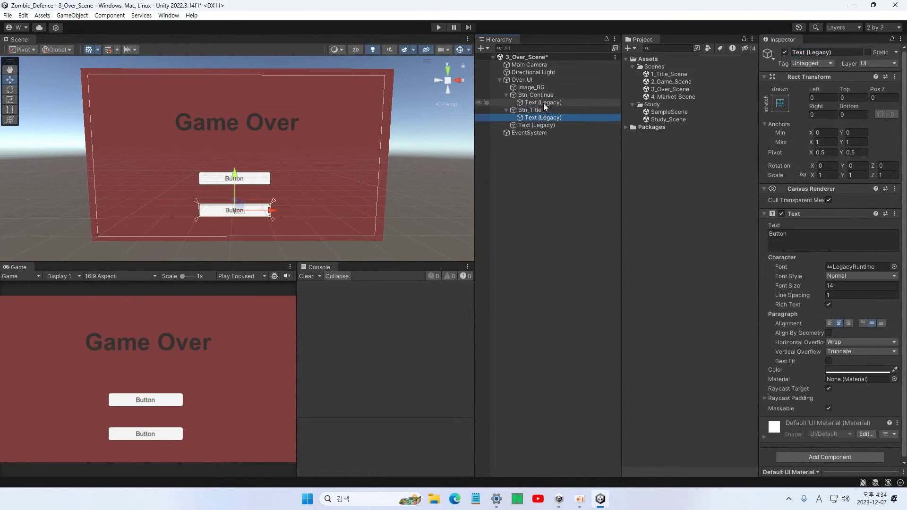
double_click(777, 234)
type("Title")
key("Home")
type("Go")
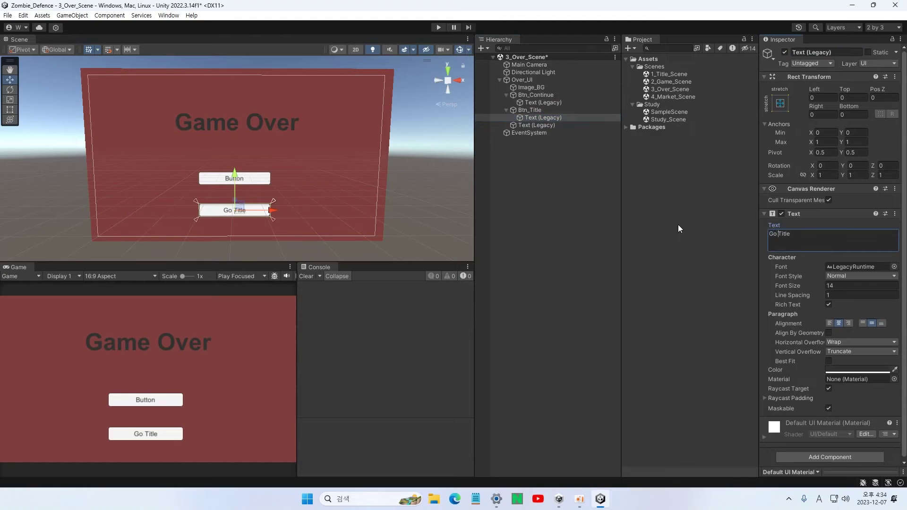
Change the label text of Btn_Continue to Continue.
left_click(248, 180)
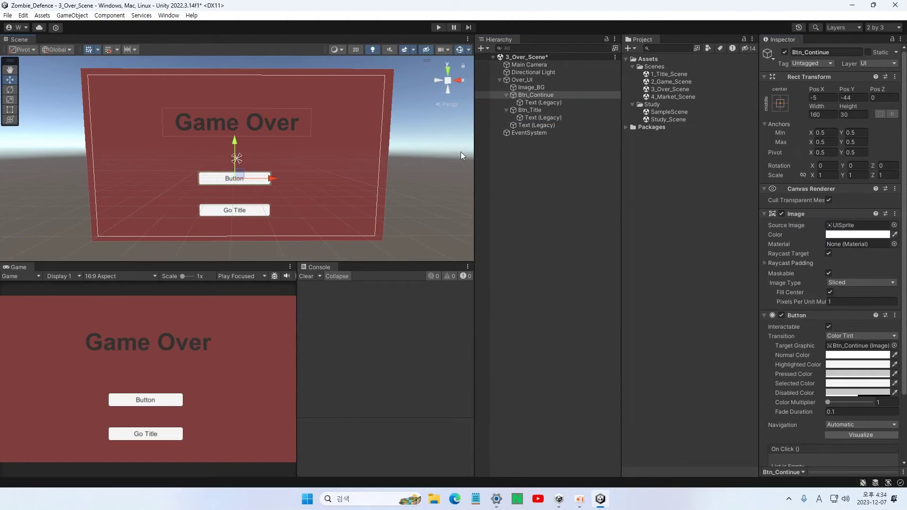
left_click(541, 103)
left_click(789, 234)
type("COntinue")
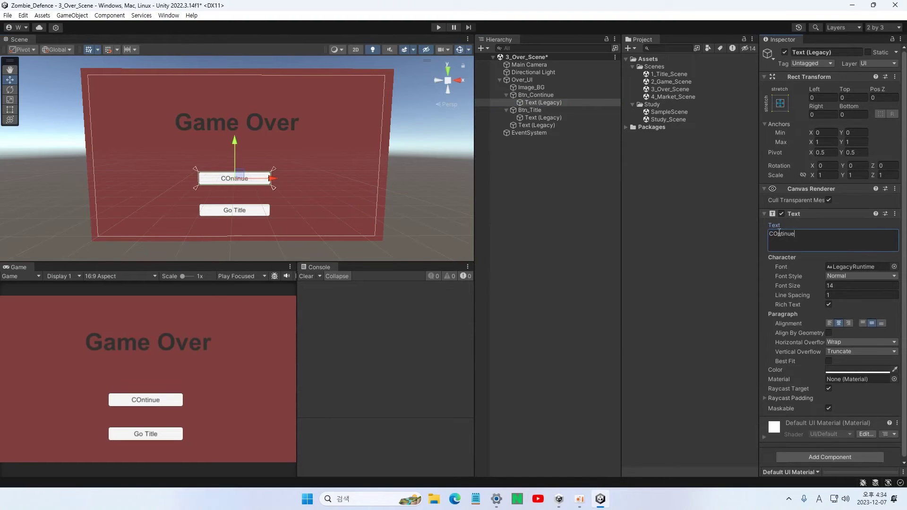
type("o")
Set both button labels to font size 18 and bold, and colour them black (000000).
left_click(540, 117, "ctrl")
left_click(838, 285)
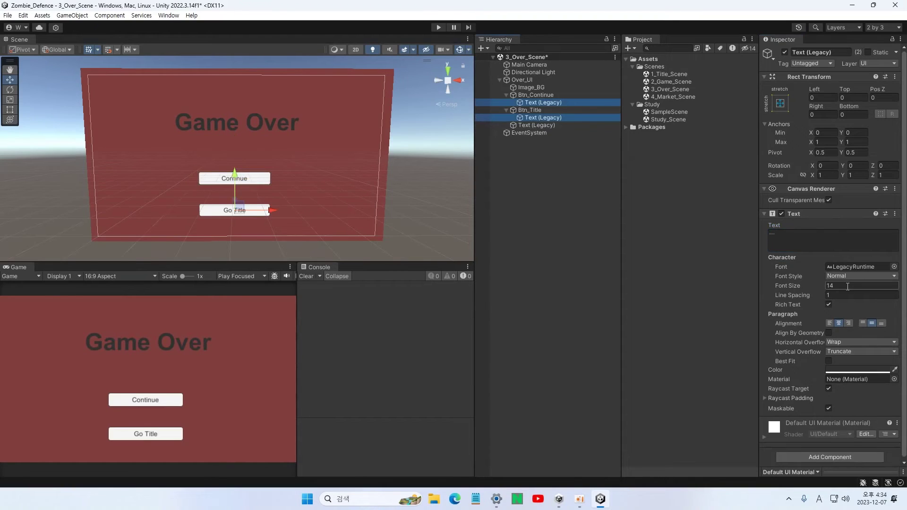
type("18")
left_click(874, 277)
left_click(857, 297)
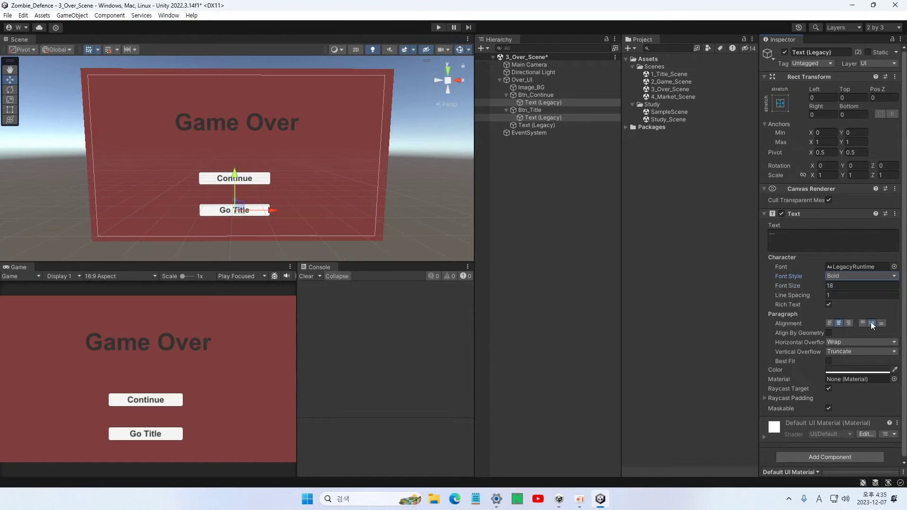
left_click(847, 369)
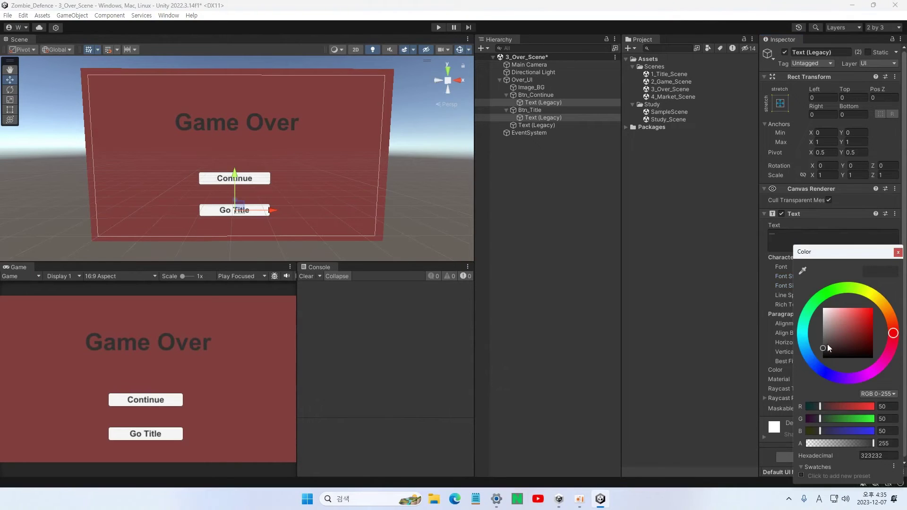
left_click_drag(826, 341, 814, 359)
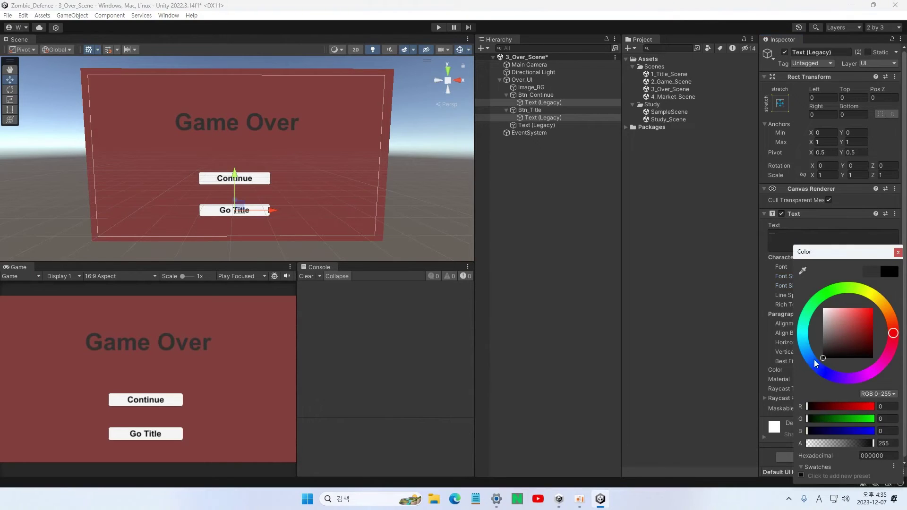
Set the width of Btn_Continue and Btn_Title to 200 and their height to 40.
left_click(535, 95)
left_click(529, 110, "ctrl")
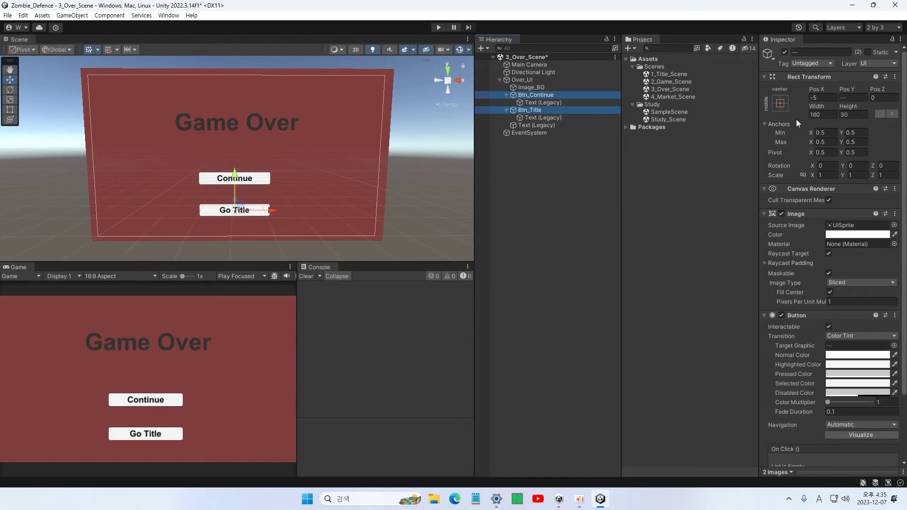
left_click(824, 114)
type("200")
key("Tab")
type("40")
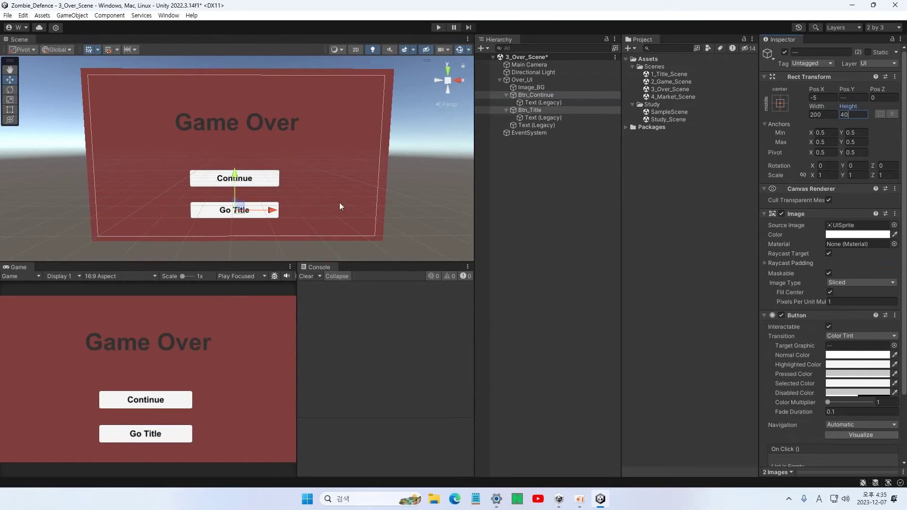
Set the font size of both button labels to 20 and save the scene.
left_click(537, 103)
left_click(536, 118, "ctrl")
left_click_drag(838, 286, 773, 273)
type("20")
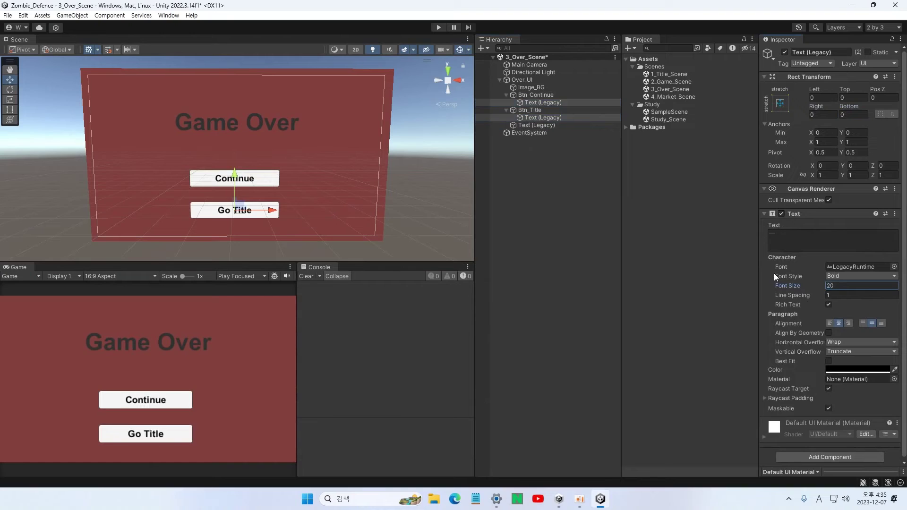
left_click(420, 237)
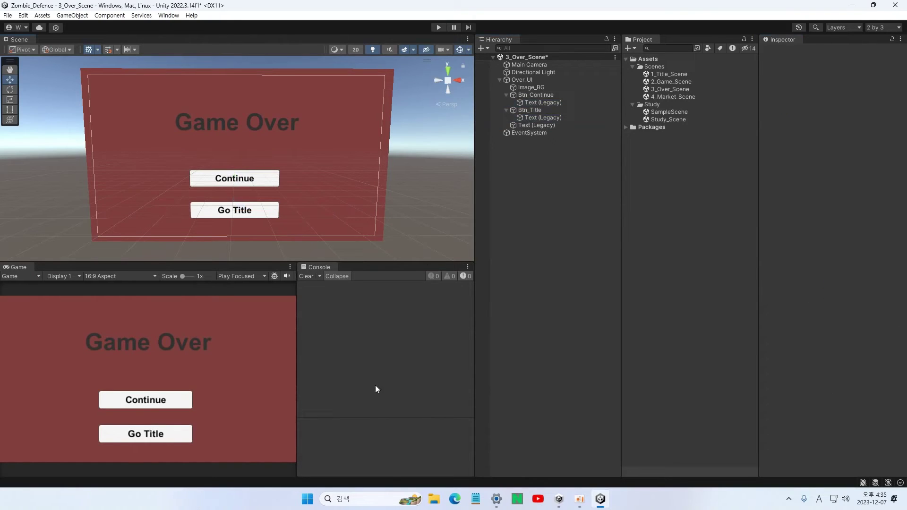
key("ctrl+s")
Move the Game Over text object directly below Image_BG in the hierarchy, above the two buttons.
left_click(262, 129)
left_click(260, 123)
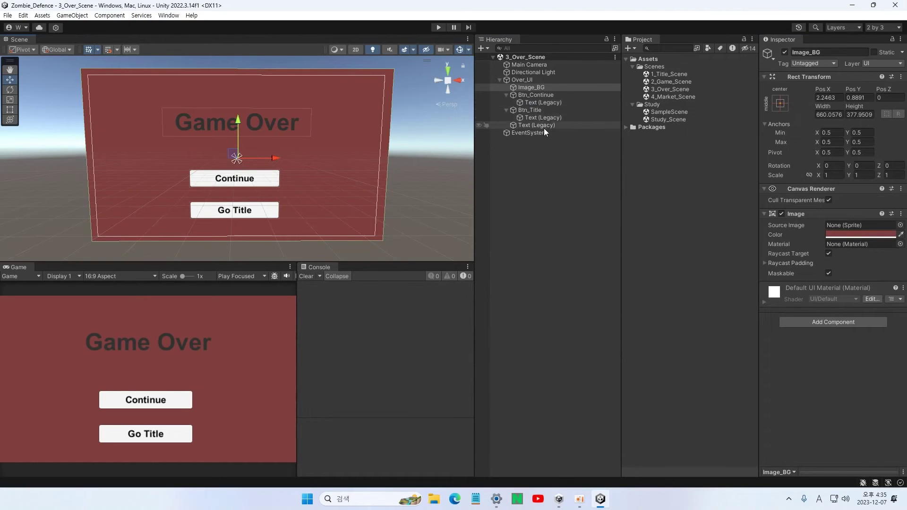
left_click(529, 110)
left_click(507, 94)
left_click(506, 102)
left_click_drag(522, 110, 528, 93)
Rename the Game Over text object to Txt_Over.
left_click(827, 52)
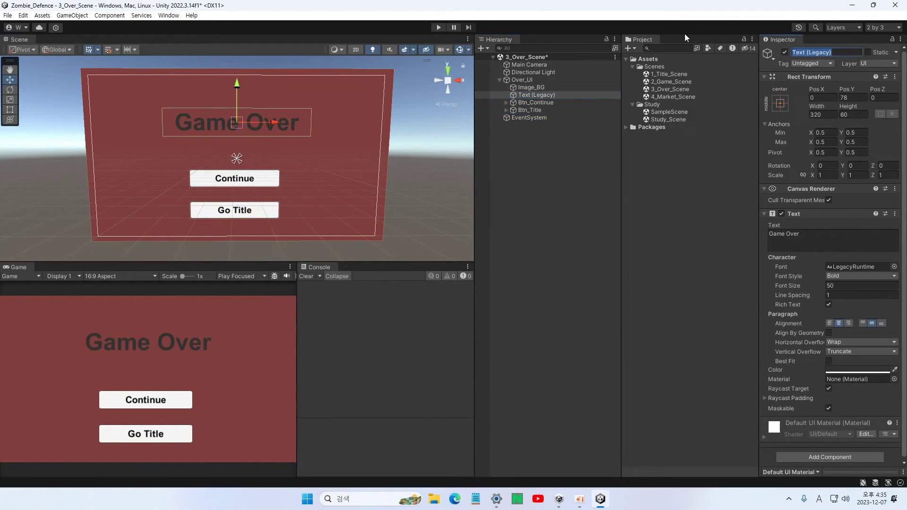
type("Txt_Over")
key("Return")
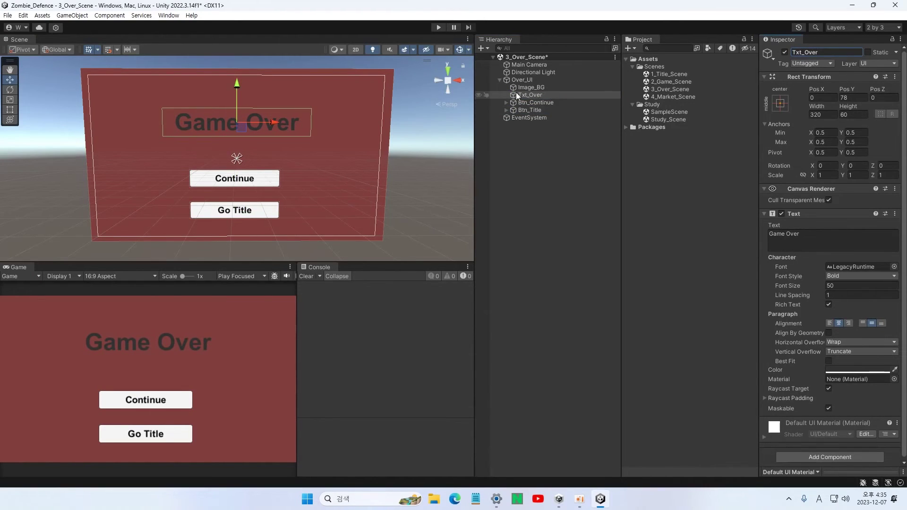
Set the width of Txt_Over to 360 and its height to 80.
left_click(827, 117)
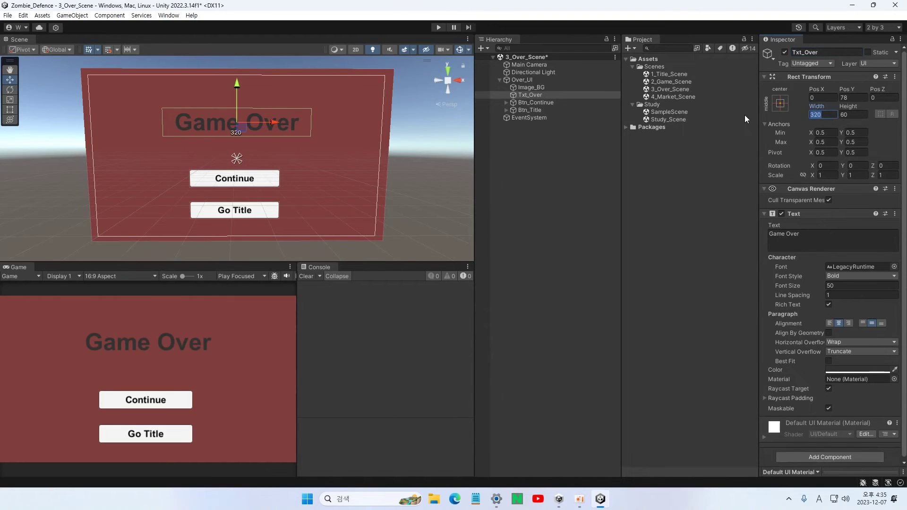
type("360")
key("Tab")
type("80")
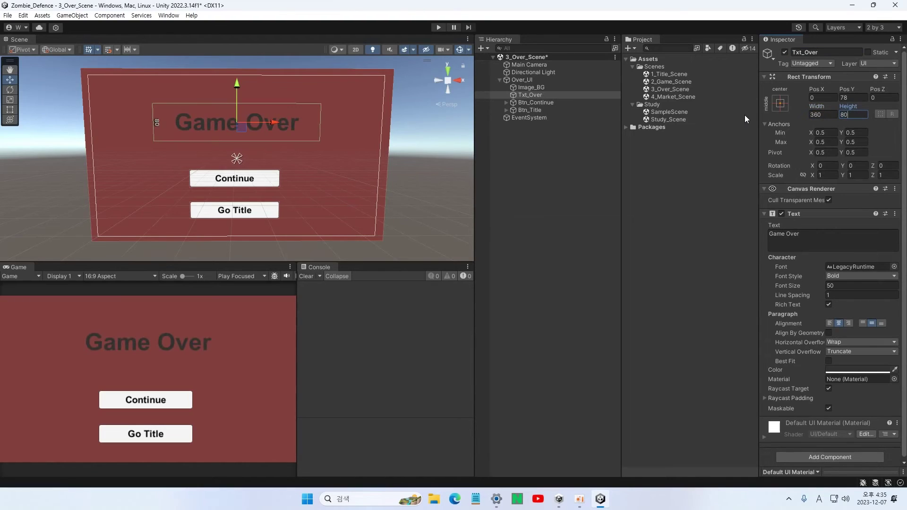
Colour the Game Over text black and save the scene.
left_click(838, 368)
left_click_drag(833, 356, 815, 364)
left_click(703, 303)
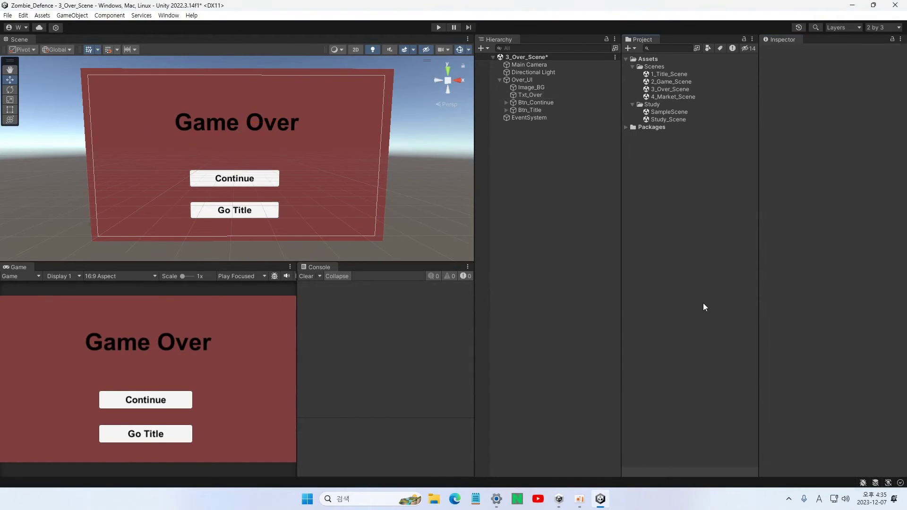
left_click(528, 95)
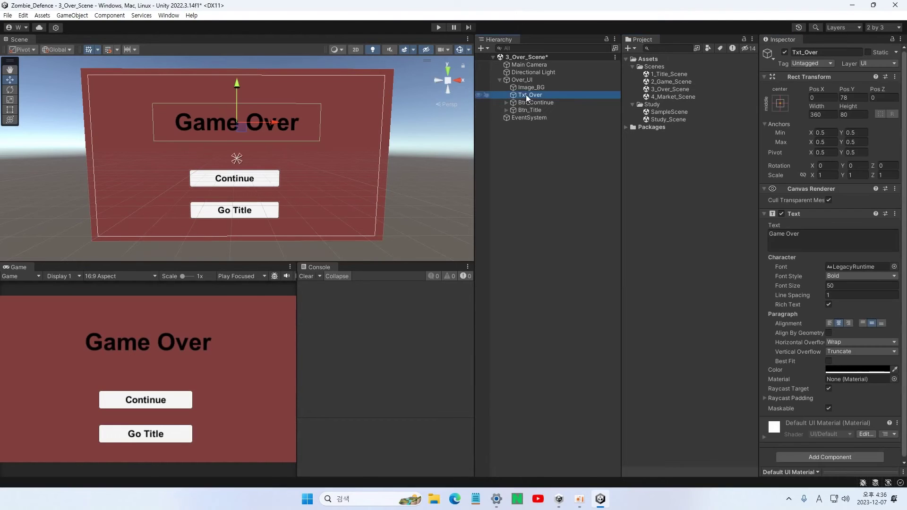
key("ctrl+s")
Collapse Over_UI in the hierarchy and open 4_Market_Scene.
left_click(500, 79)
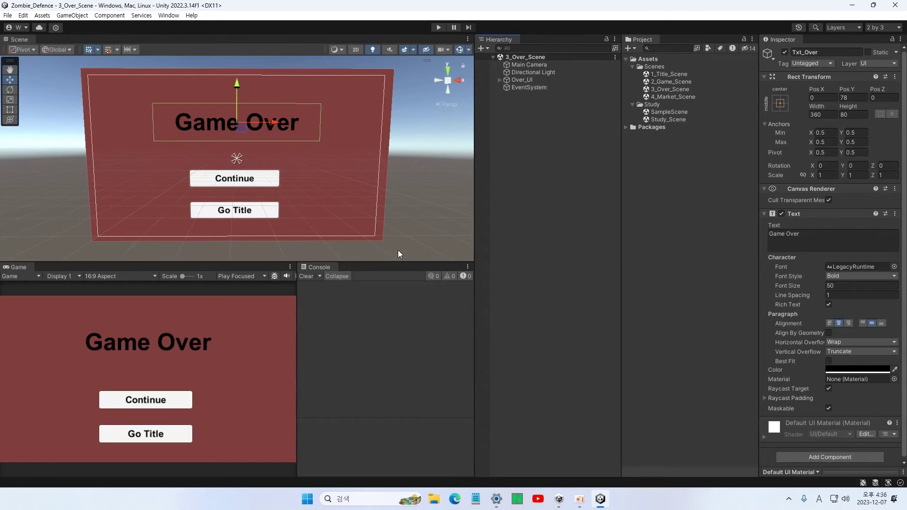
left_click(669, 97)
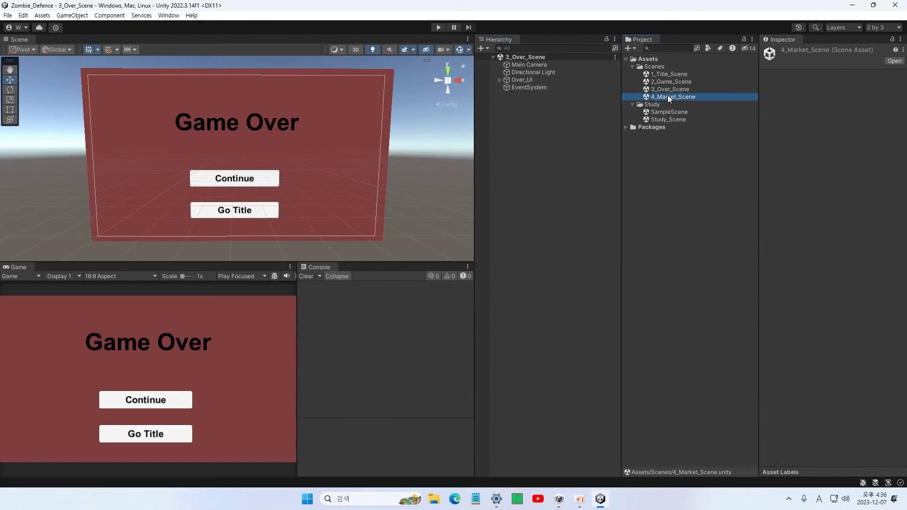
double_click(662, 97)
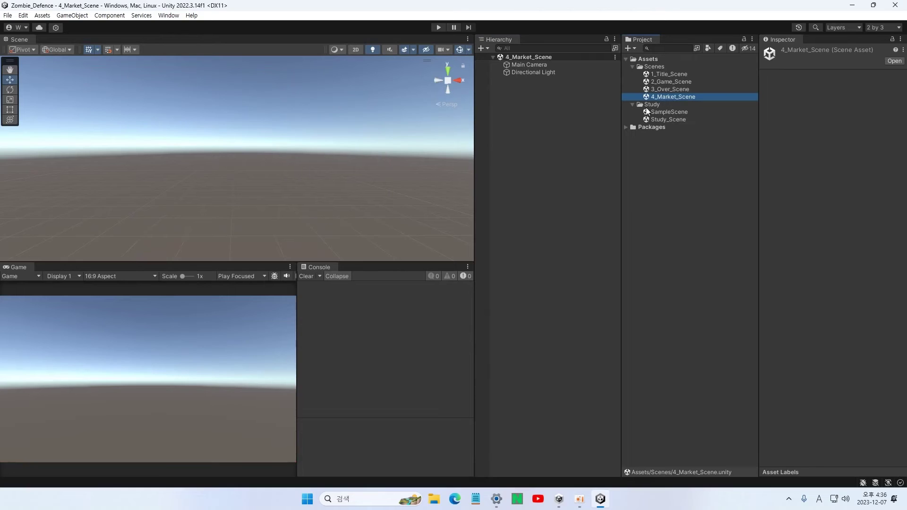
Add a legacy UI button to the market scene and place a duplicate above it at about Pos Y 53.
left_click(482, 49)
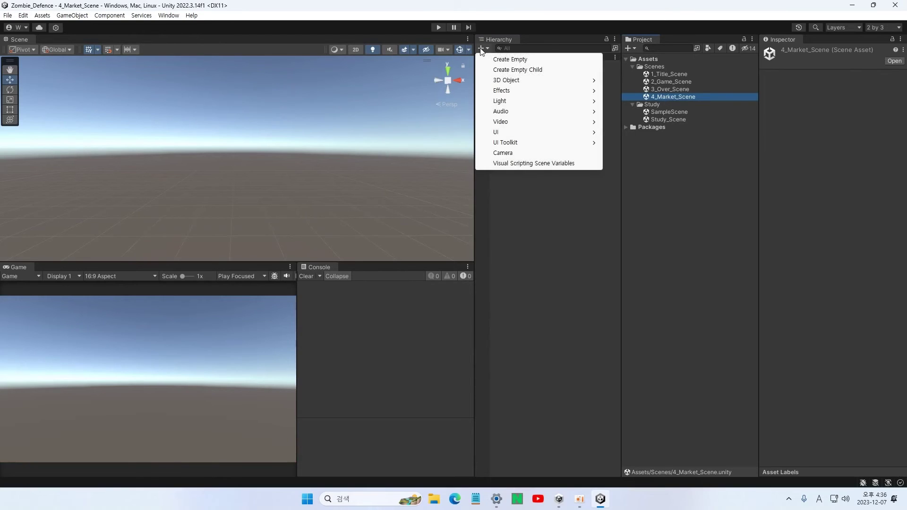
mouse_move(511, 135)
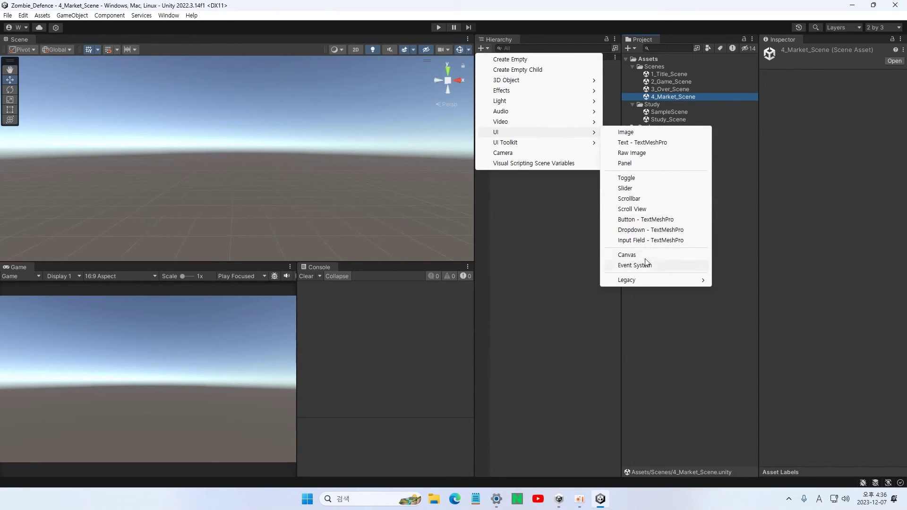
mouse_move(647, 278)
left_click(735, 290)
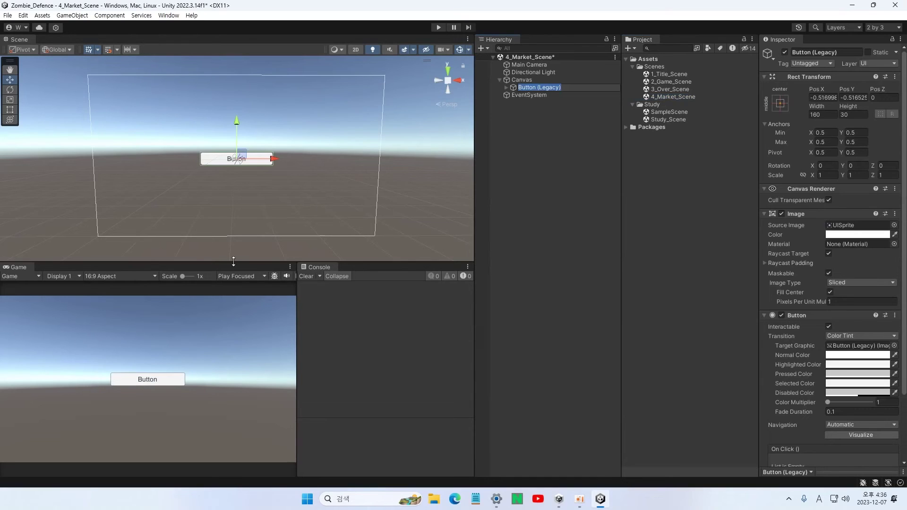
key("ctrl+d")
left_click_drag(242, 129, 239, 100)
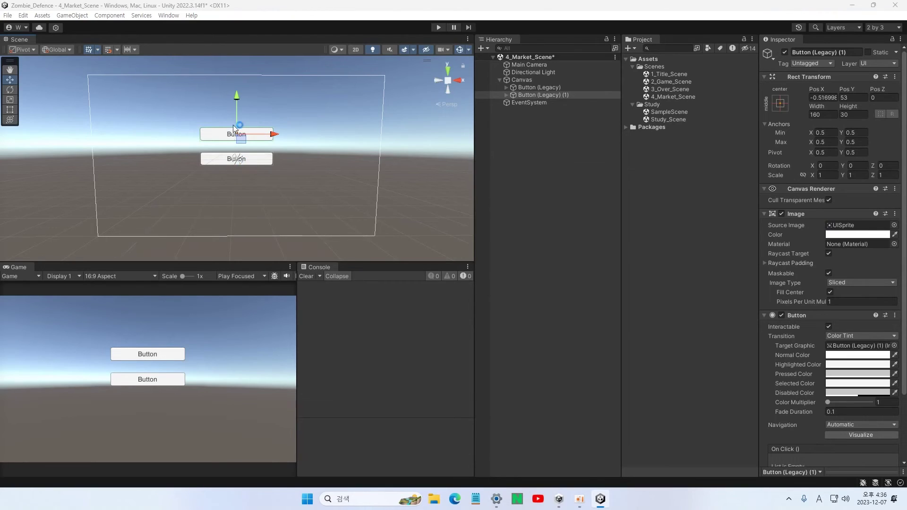
Rename both buttons together with the shared prefix Btn_.
left_click(530, 88)
left_click(529, 95, "shift")
left_click(823, 51)
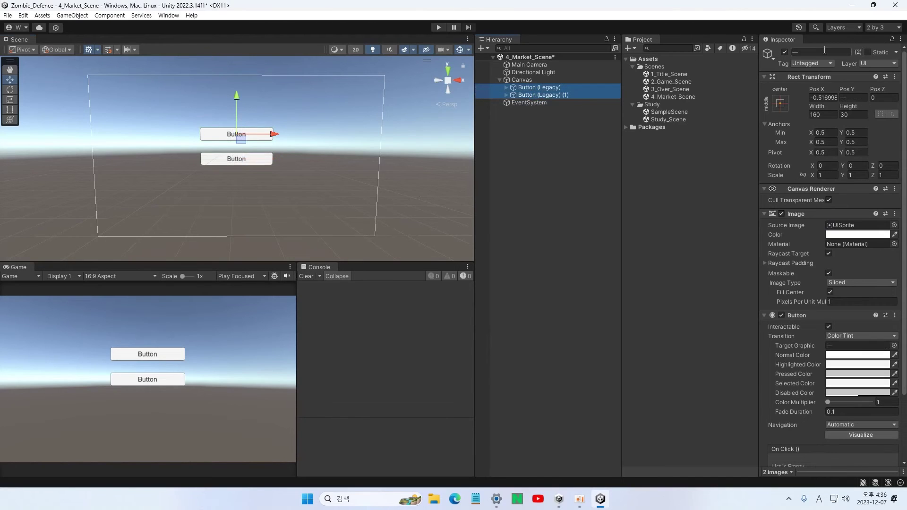
type("Btn_")
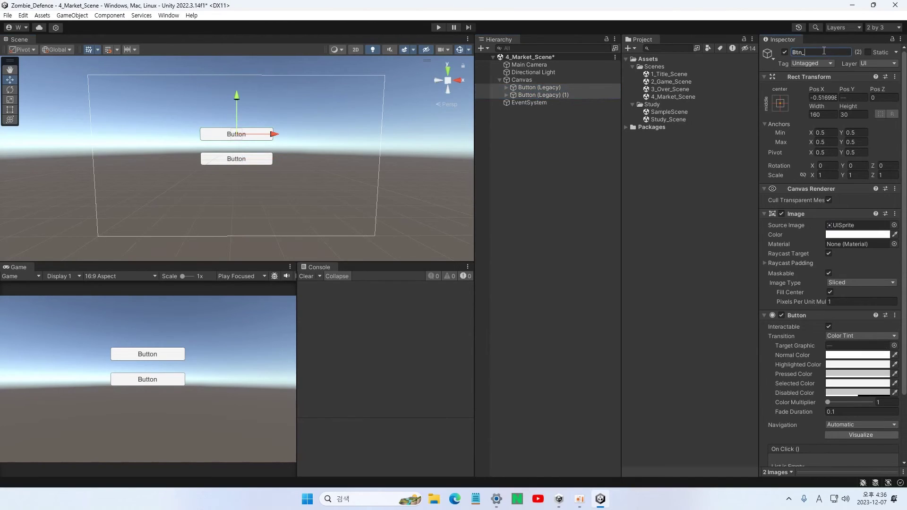
type("R")
key("BackSpace")
key("Return")
Rename the original, lower button to Btn_RePair and save the scene.
left_click(513, 88)
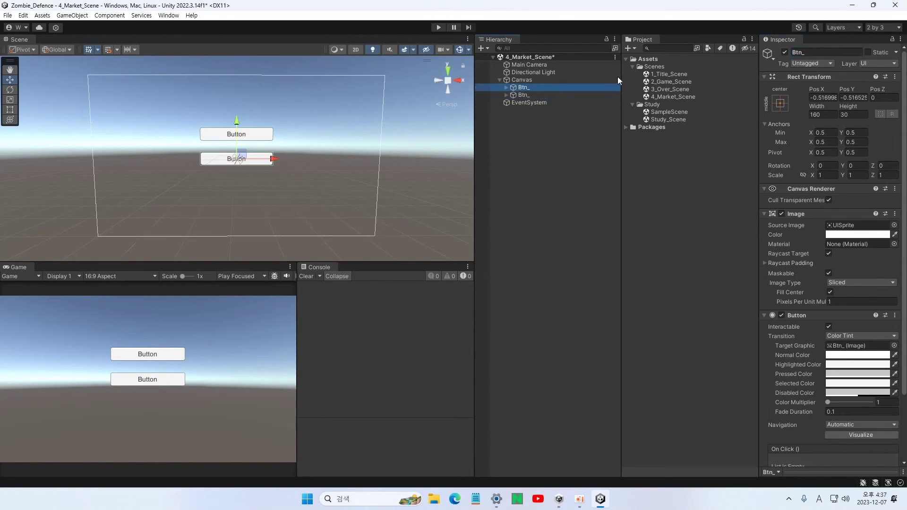
left_click(820, 51)
type("RePair")
key("Return")
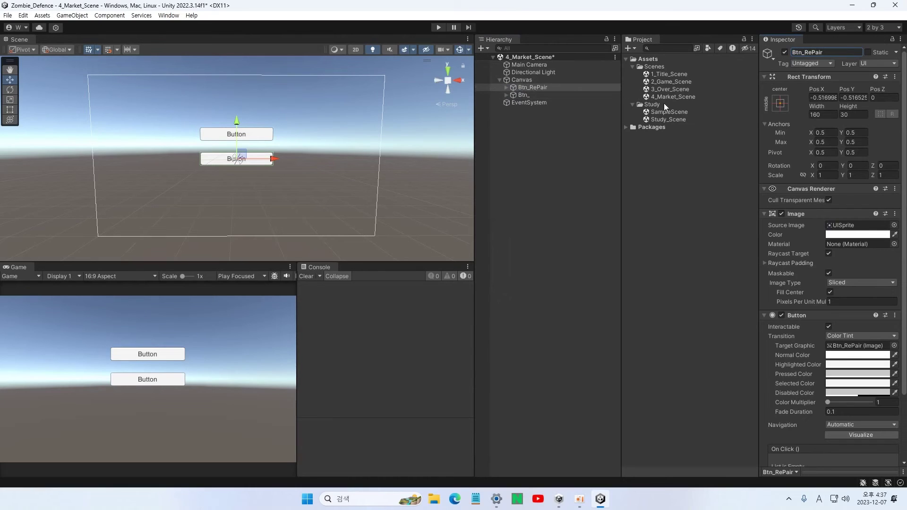
key("ctrl+s")
Open 2_Game_Scene to examine its UI layout and return to 4_Market_Scene.
double_click(665, 82)
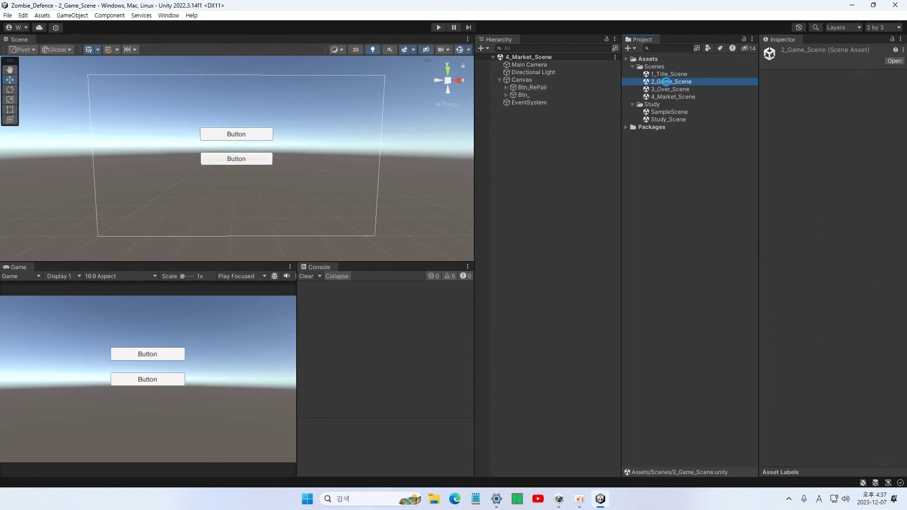
left_click(22, 381)
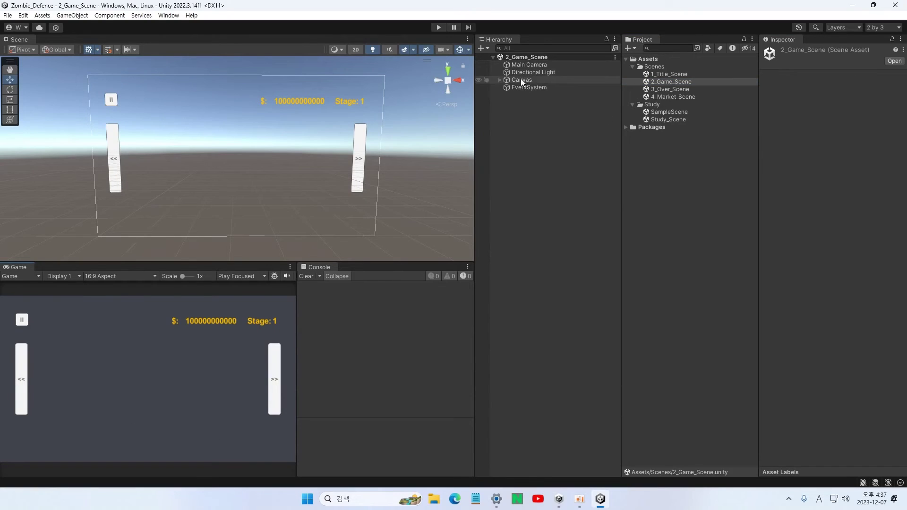
double_click(670, 96)
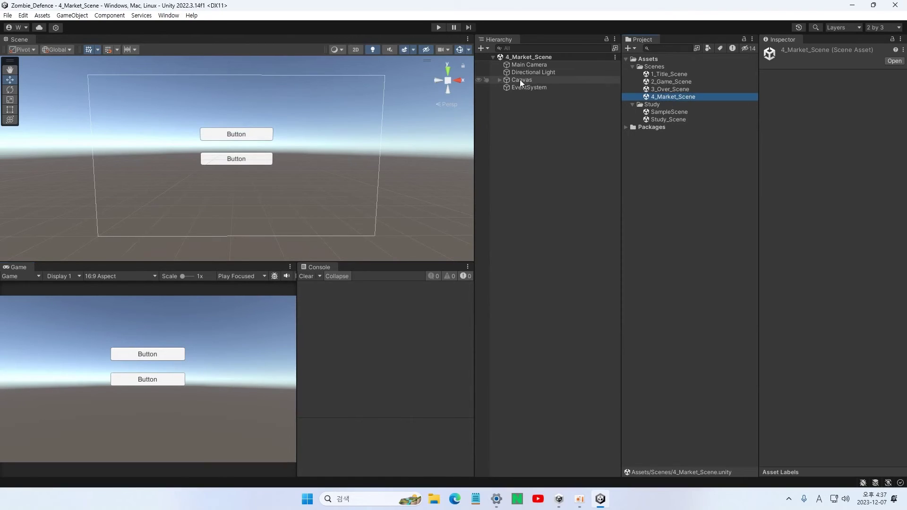
Expand the Canvas and move the Btn_ button straight down below Btn_RePair, to about Pos Y -121.
left_click(500, 80)
left_click(531, 89)
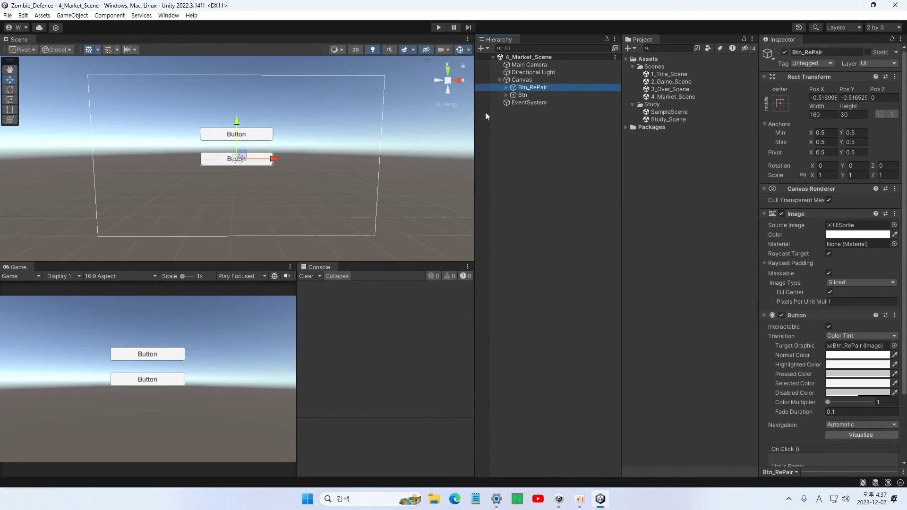
left_click(520, 95)
left_click_drag(241, 104, 227, 182)
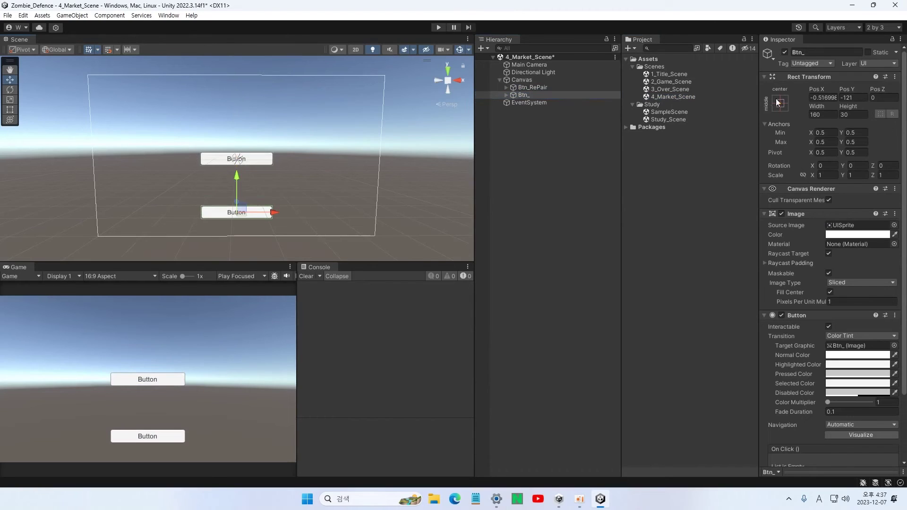
Rename the lower Btn_ button to Btn_Next.
left_click(812, 51)
type("NExt")
key("Return")
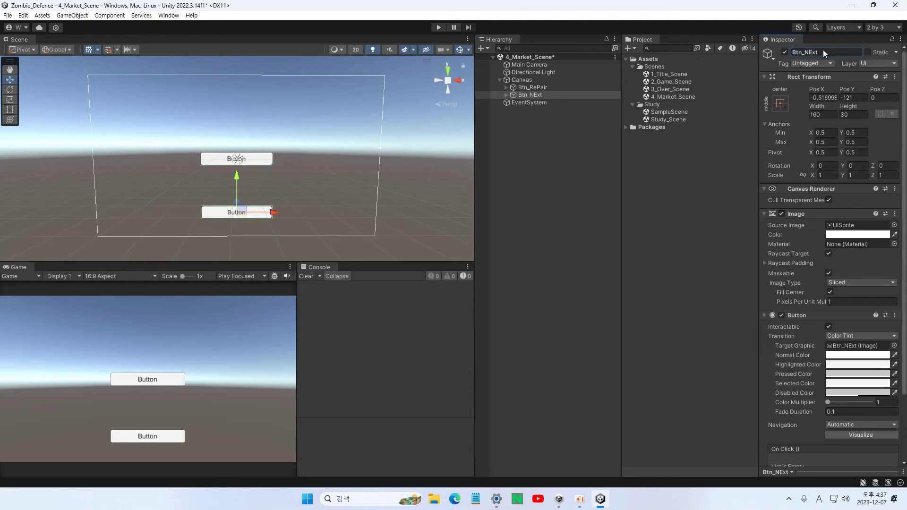
type("e")
left_click(538, 184)
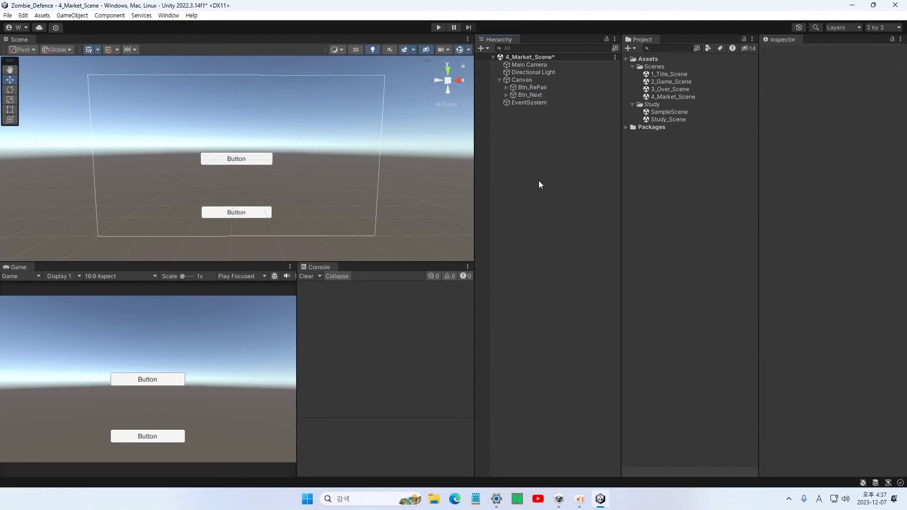
Change the label text of Btn_RePair to Rapair and that of Btn_Next to Next Stage.
left_click(505, 87)
left_click(506, 102)
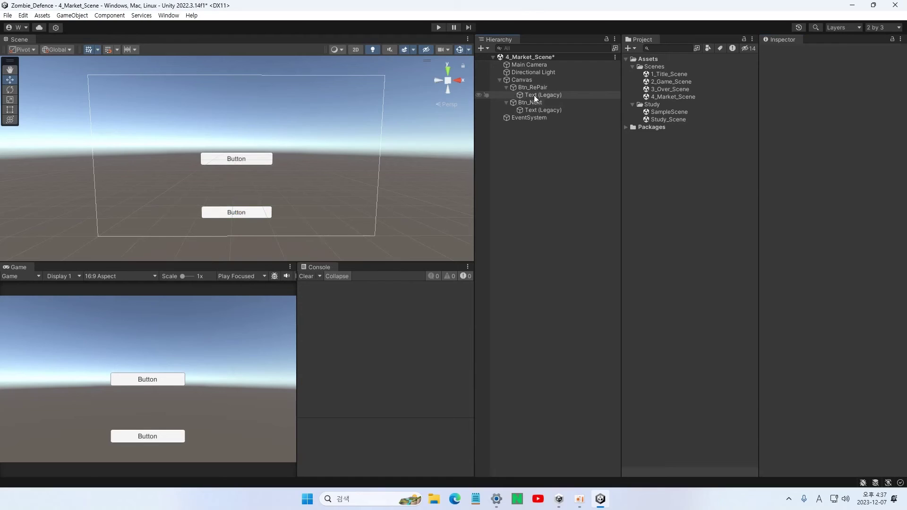
left_click(533, 95)
left_click_drag(804, 236, 679, 222)
key("Hangul")
type("ㄲㅁ")
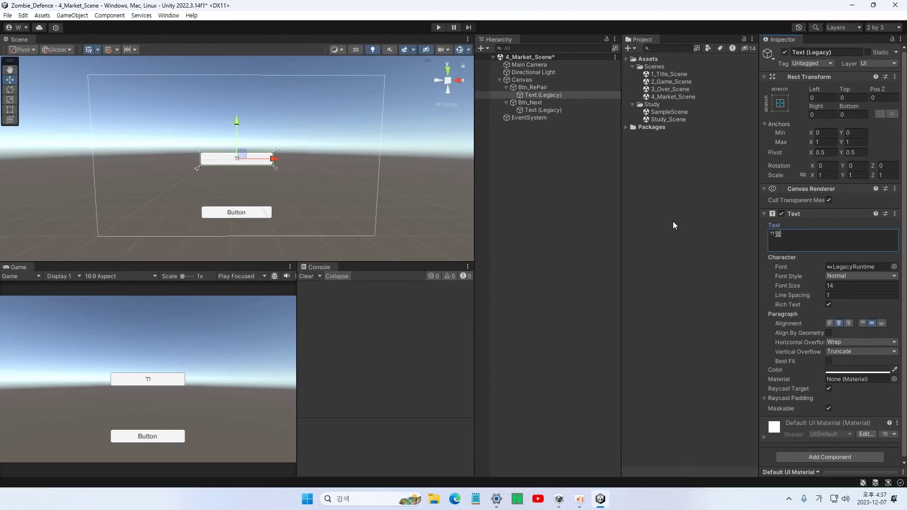
key("BackSpace")
key("BackSpace")
key("Hangul")
type("Rapair")
left_click(704, 240)
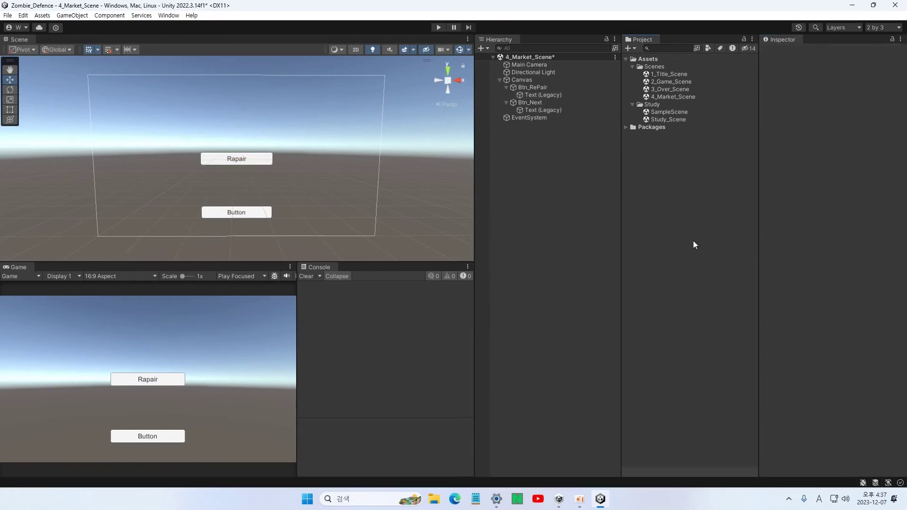
left_click(535, 110)
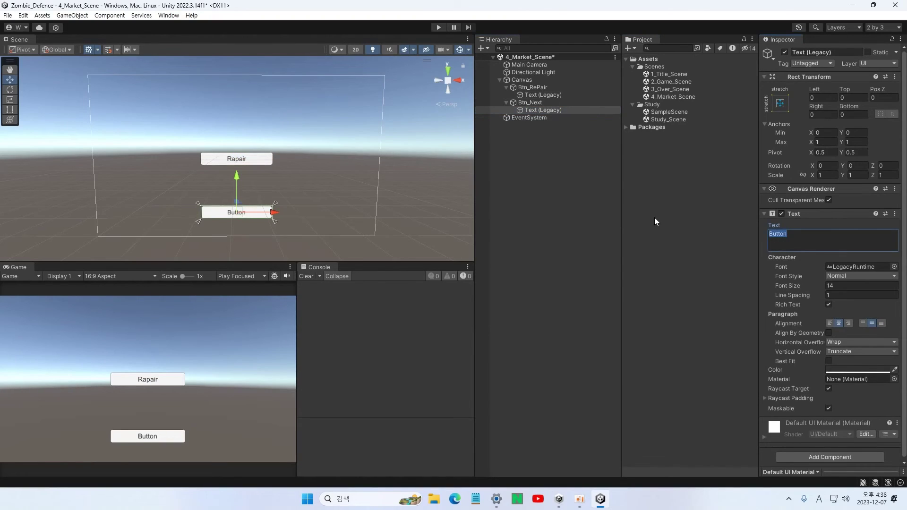
type("Next Stage")
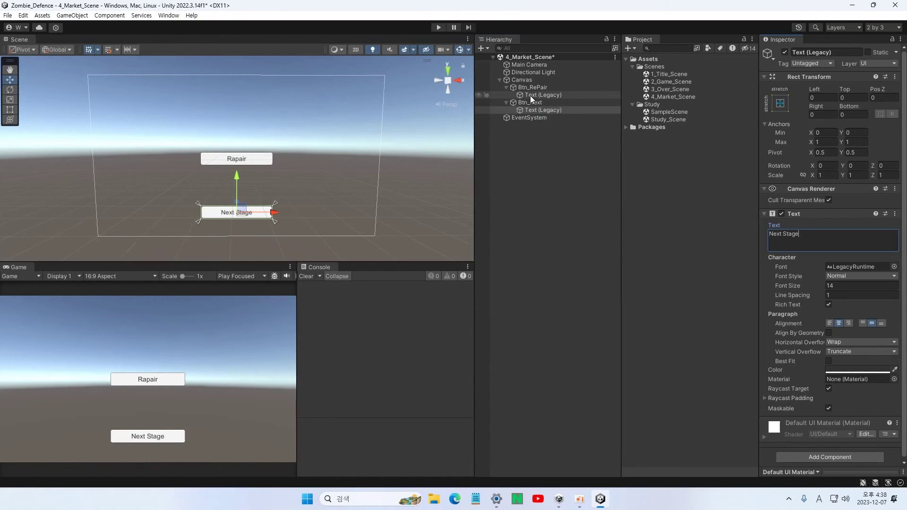
Add a UI image to the Canvas and move it above Btn_RePair in the hierarchy so it lies behind the buttons.
left_click(519, 79)
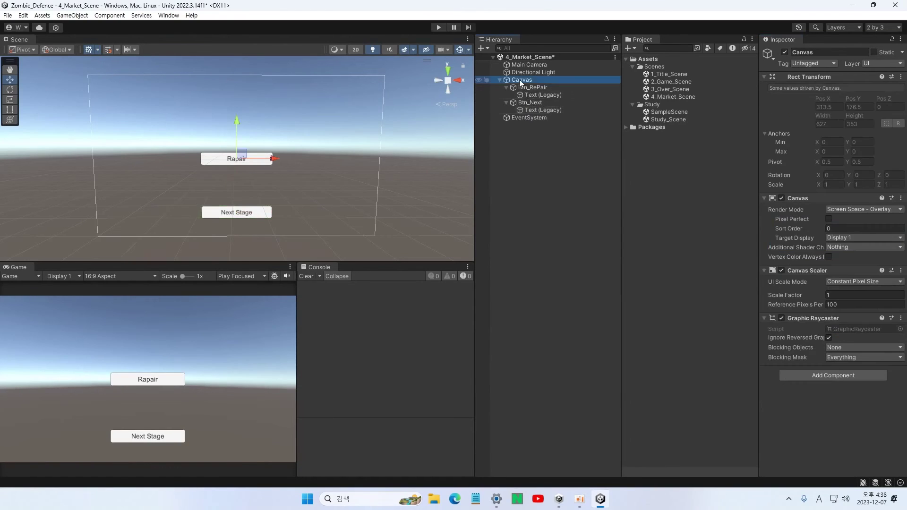
right_click(519, 79)
mouse_move(547, 299)
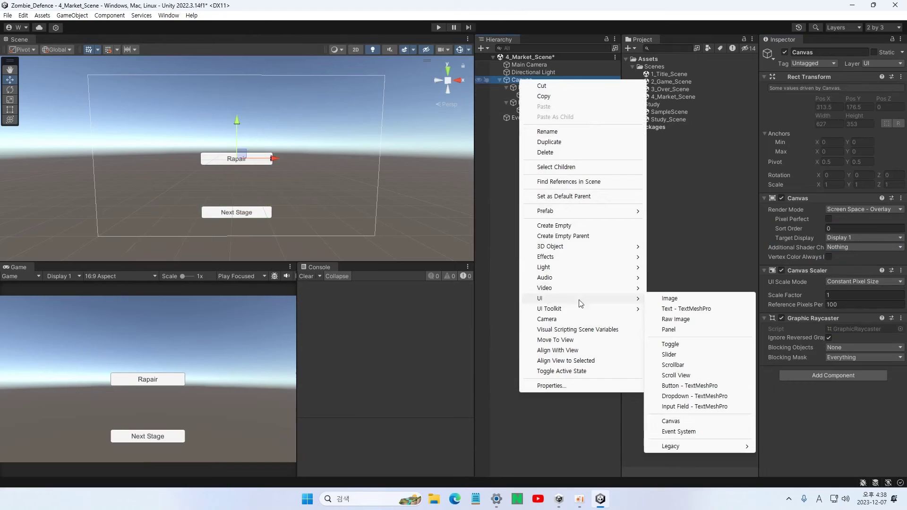
left_click(675, 300)
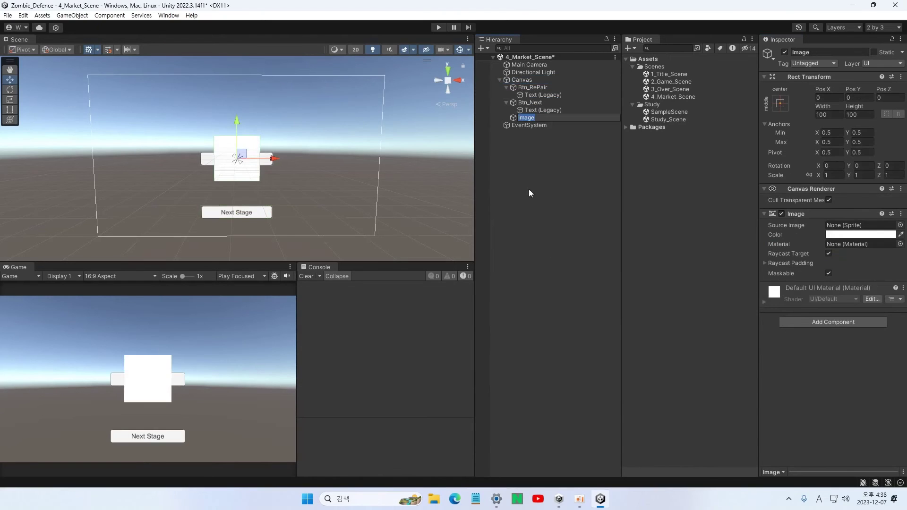
left_click_drag(512, 121, 517, 86)
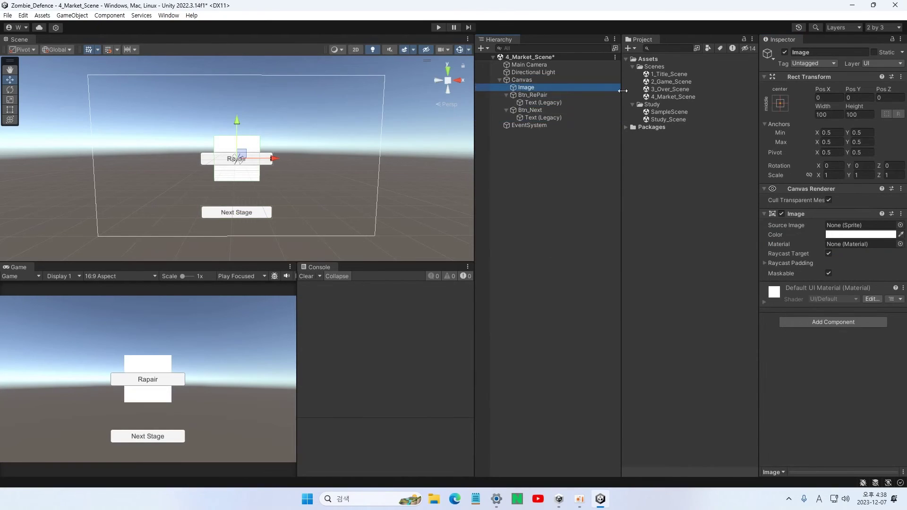
Rename the Canvas image object to Image_BG.
left_click(828, 52)
double_click(828, 52)
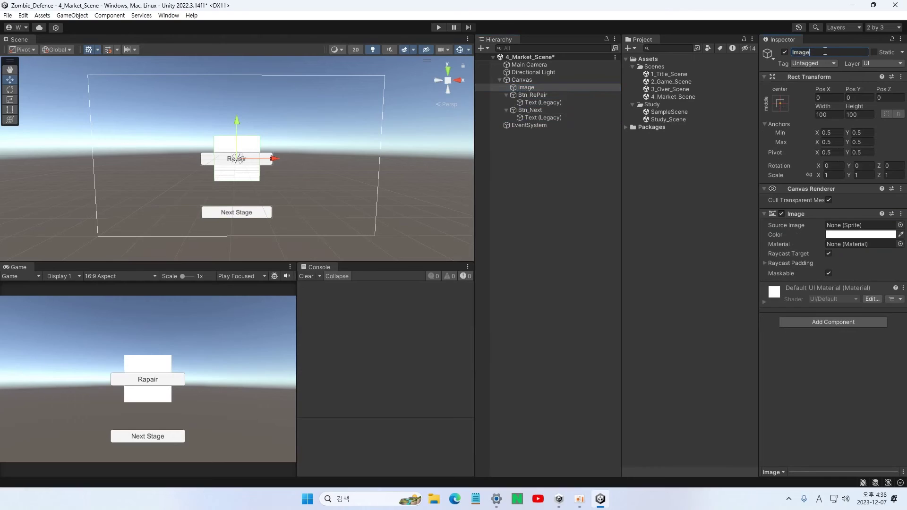
type("_Bg")
key("BackSpace")
type("G")
key("Return")
Stretch Image_BG with the Rect tool to cover the whole canvas, about 675 wide by 385 high.
left_click(10, 109)
left_click_drag(260, 135, 391, 70)
left_click_drag(213, 180, 84, 246)
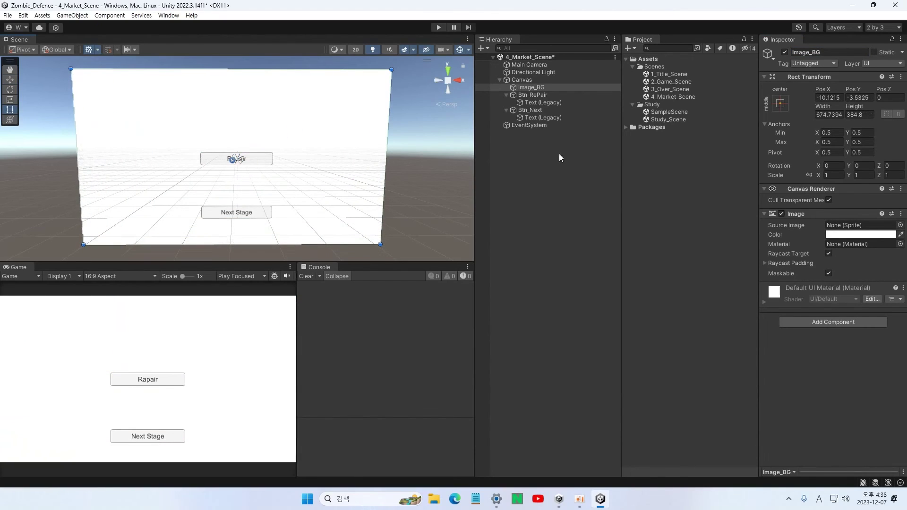
Add a legacy UI Text to the Canvas and place it directly below Image_BG in the hierarchy.
left_click(480, 48)
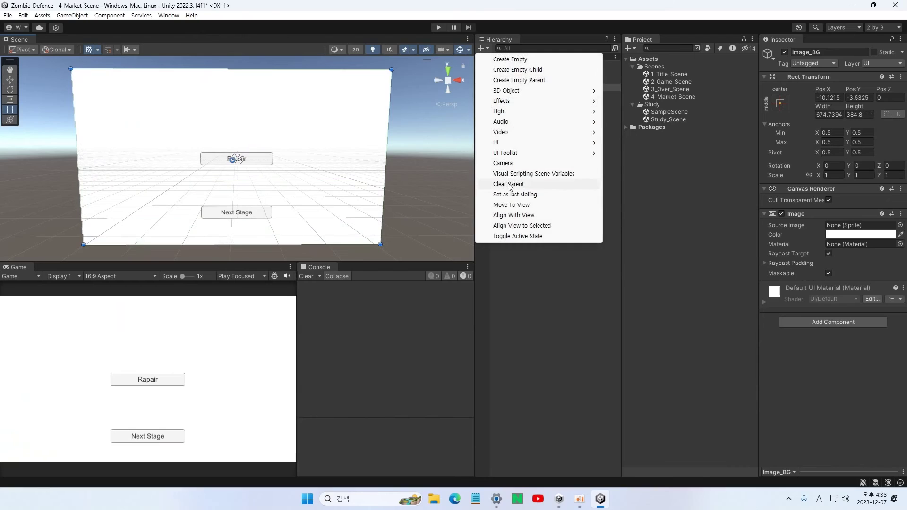
mouse_move(512, 145)
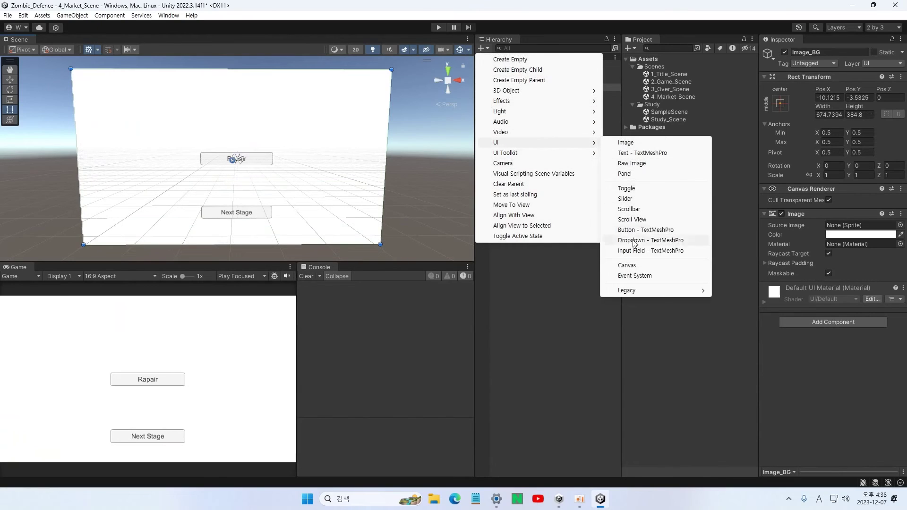
mouse_move(632, 290)
left_click(732, 290)
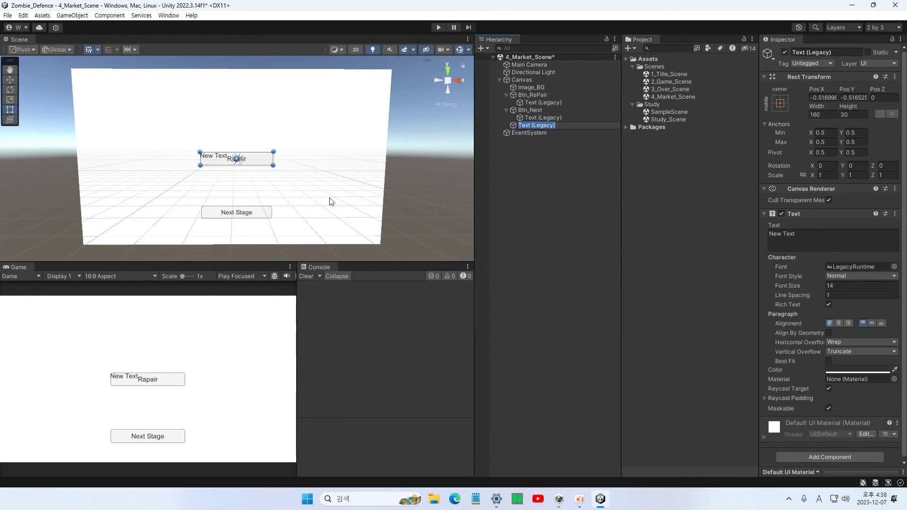
left_click_drag(513, 126, 533, 96)
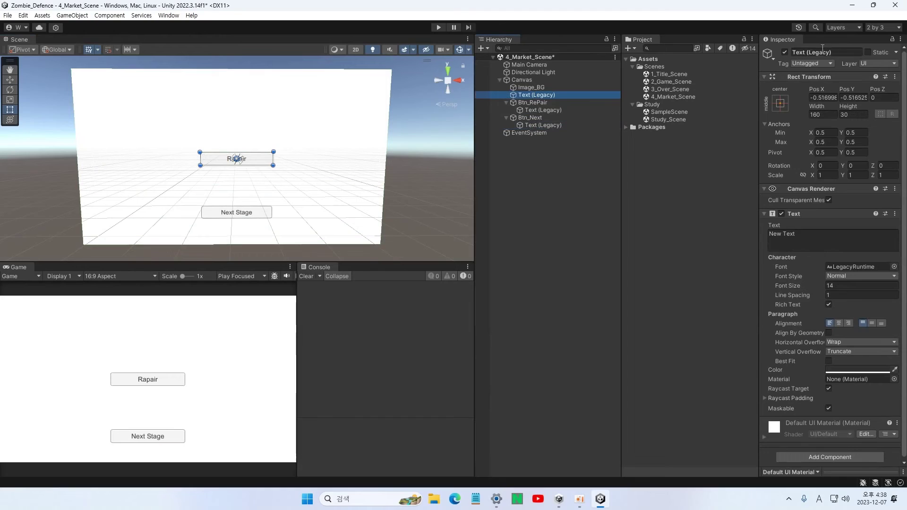
Rename the new text object to Text _Market and change its displayed text to Market.
left_click_drag(806, 52, 872, 58)
type("_")
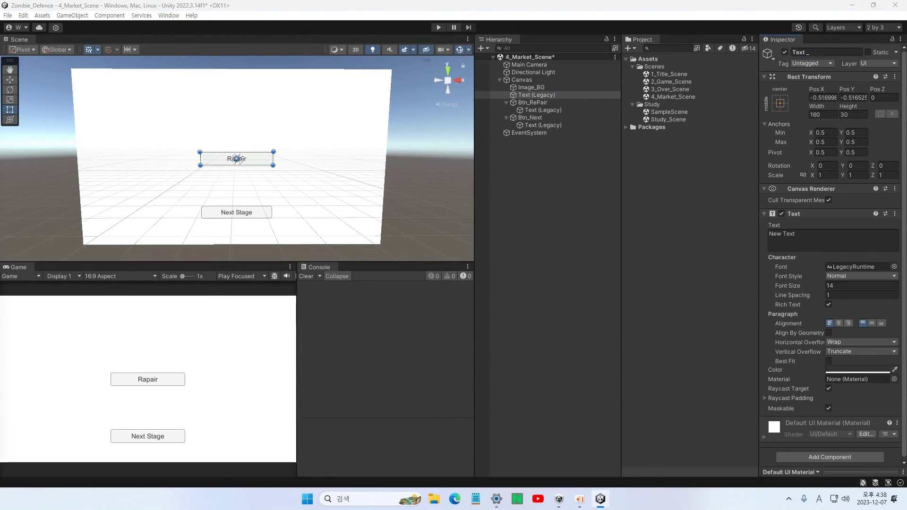
left_click(817, 52)
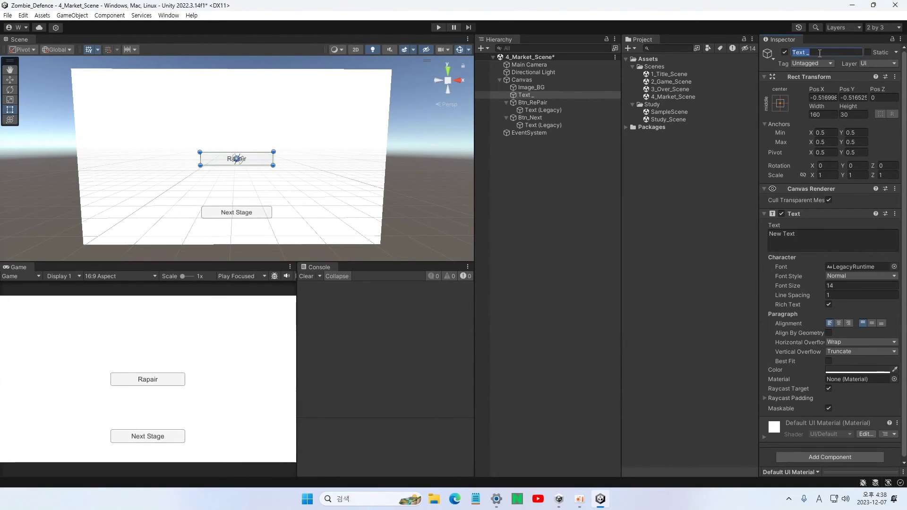
key("Right")
type("Market")
key("Return")
left_click(781, 234)
type("Market")
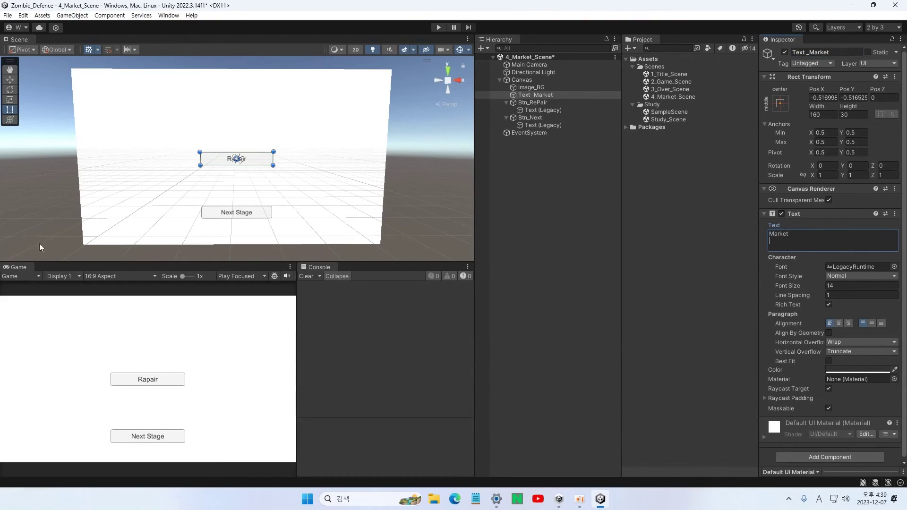
Move the Market text straight up to about Pos Y 136 and set its width to 240 and height to 45.
left_click(10, 79)
left_click_drag(236, 121, 237, 55)
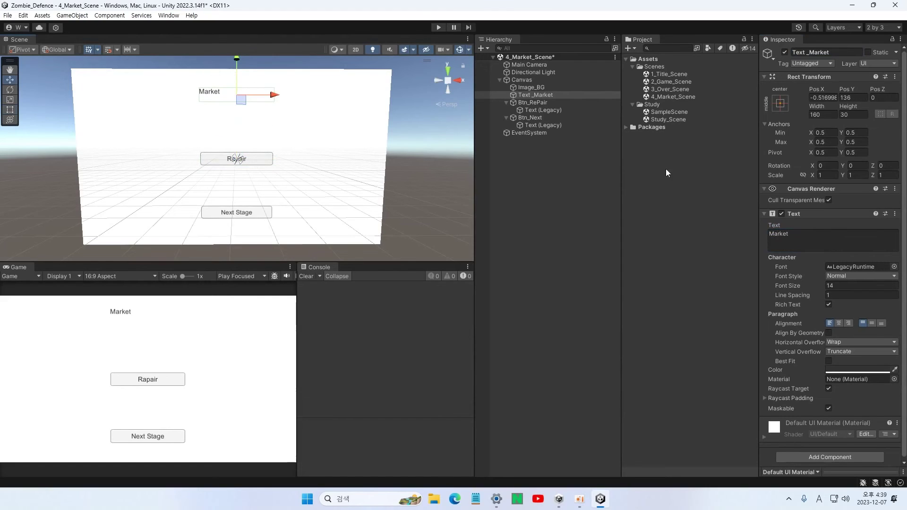
left_click_drag(834, 114, 664, 91)
type("240")
key("Tab")
type("45")
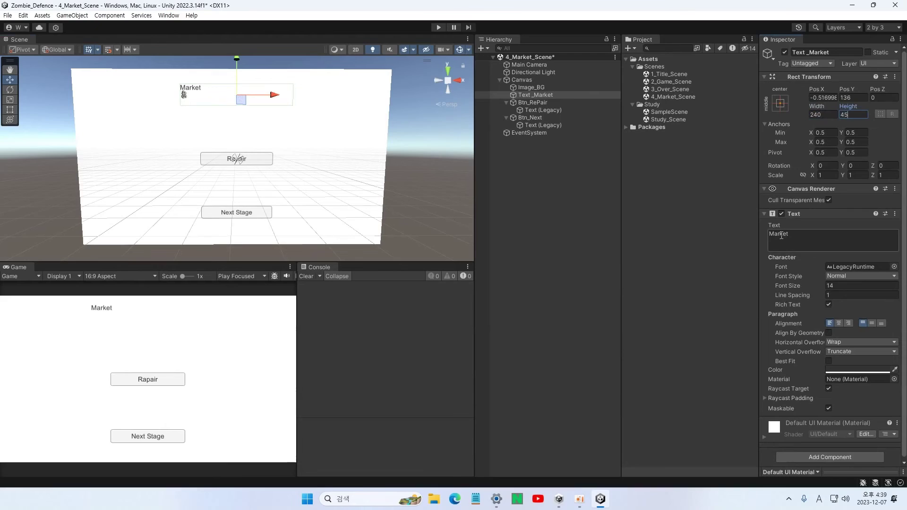
Format the Market text as bold, font size 24, centred horizontally and vertically, and save the scene.
left_click(775, 285)
type("24")
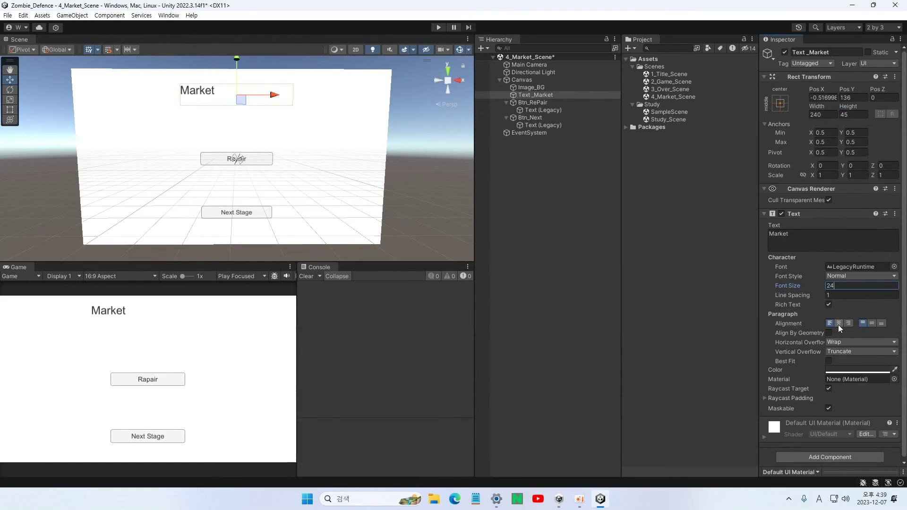
left_click(838, 323)
left_click(871, 323)
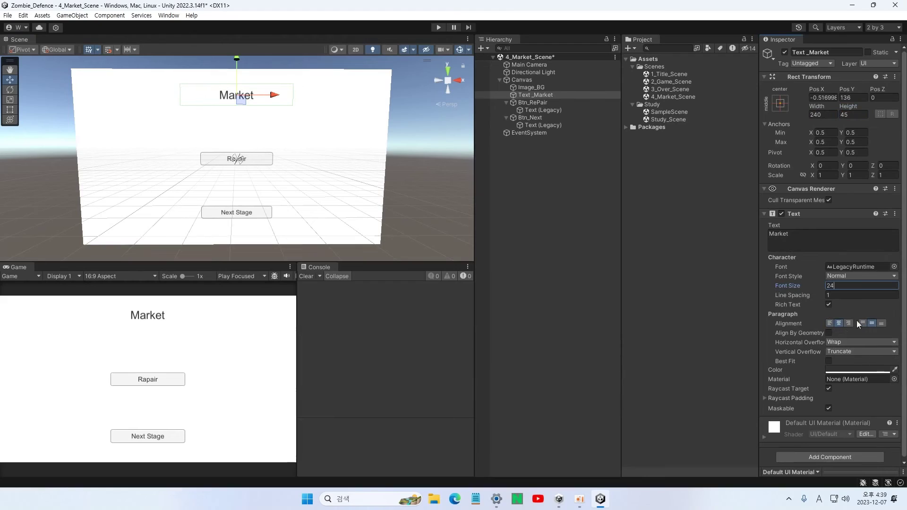
left_click(859, 276)
left_click(850, 296)
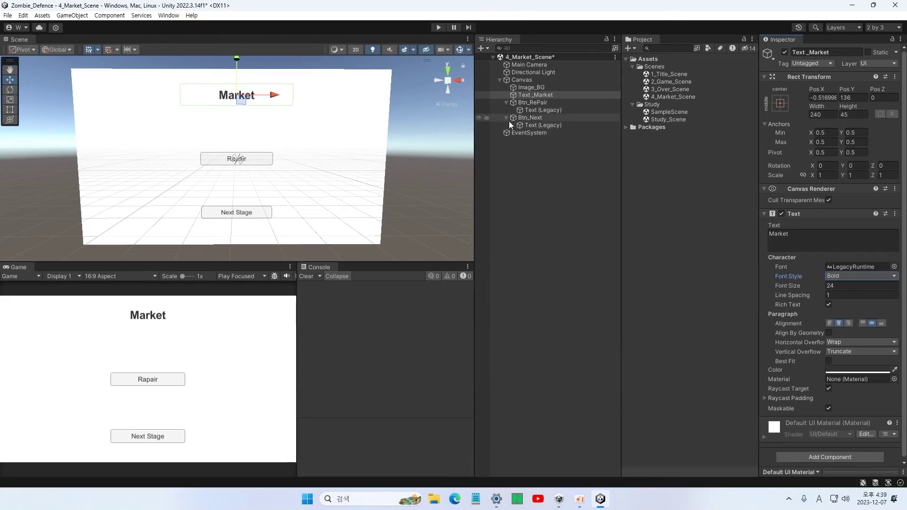
key("ctrl+s")
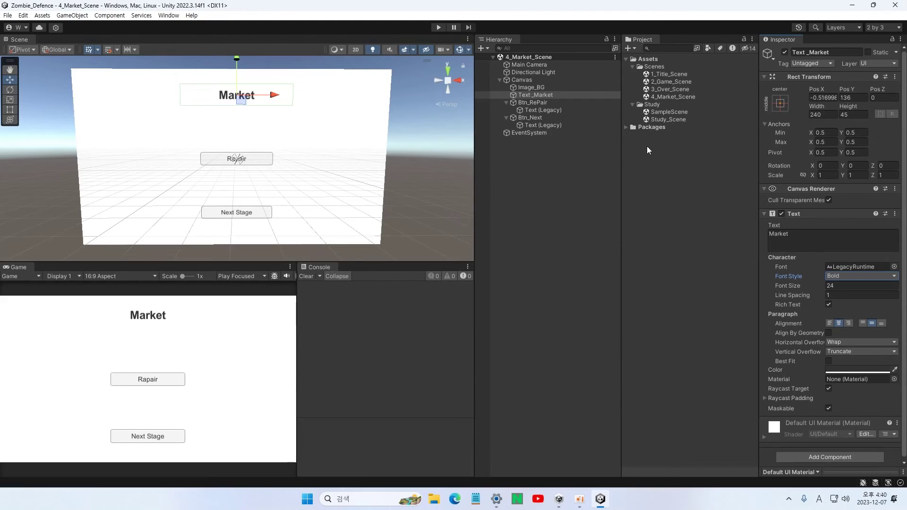
Open Study_Scene, move the two upper Test_UI texts down closer to the lower pair, and save the scene.
double_click(665, 120)
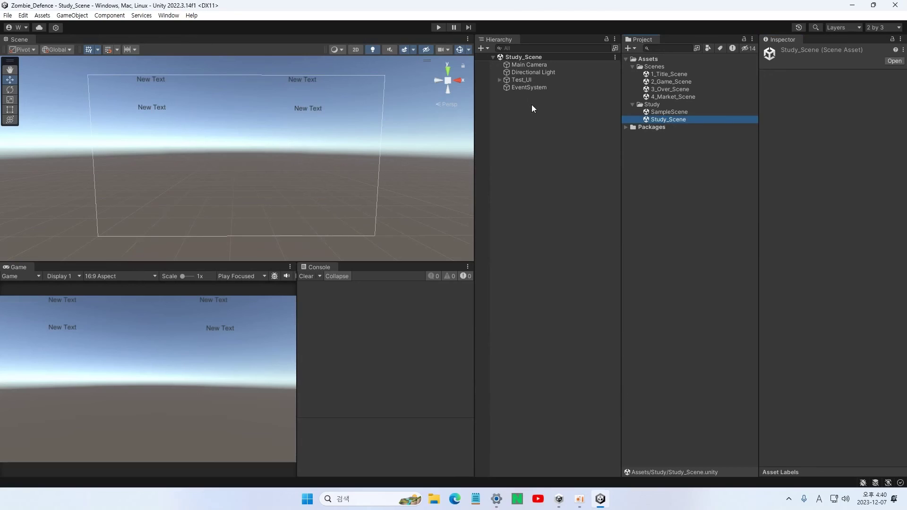
left_click(499, 80)
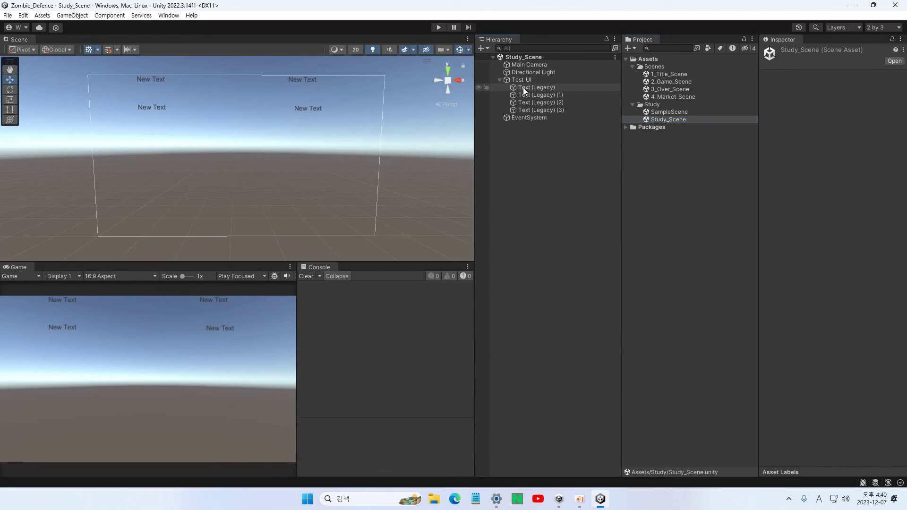
left_click(526, 89)
left_click(526, 96, "shift")
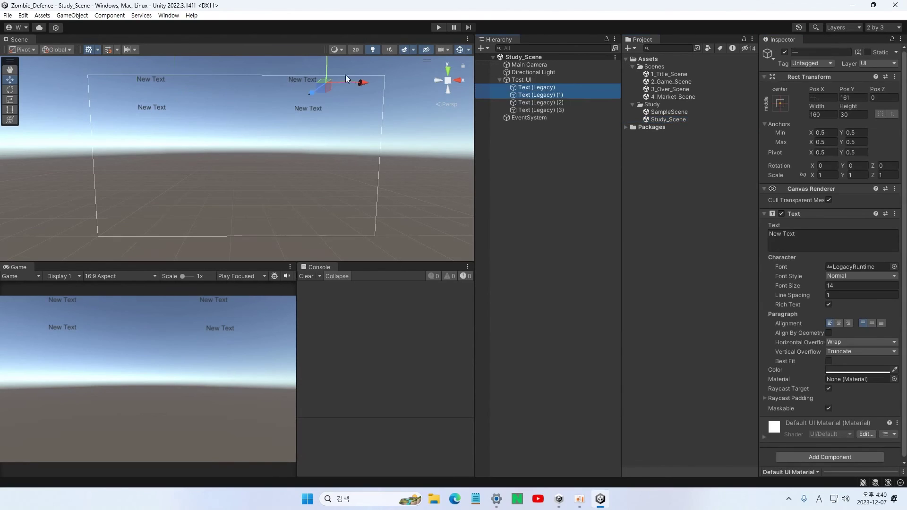
left_click(329, 71)
left_click(517, 89)
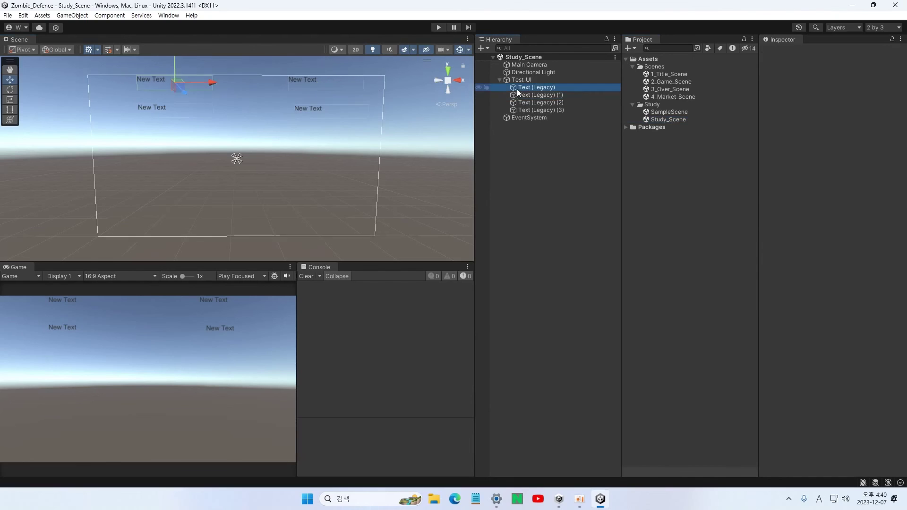
left_click(513, 94, "shift")
left_click_drag(327, 63, 327, 75)
left_click(524, 168)
key("ctrl+s")
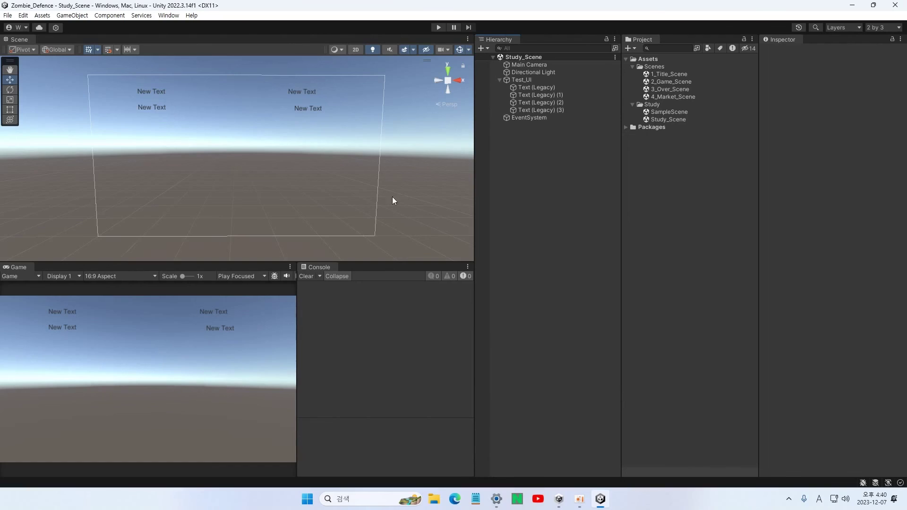
Add a 3D Plane to Study_Scene, set its position X and Y to 0, and save the scene.
left_click(482, 48)
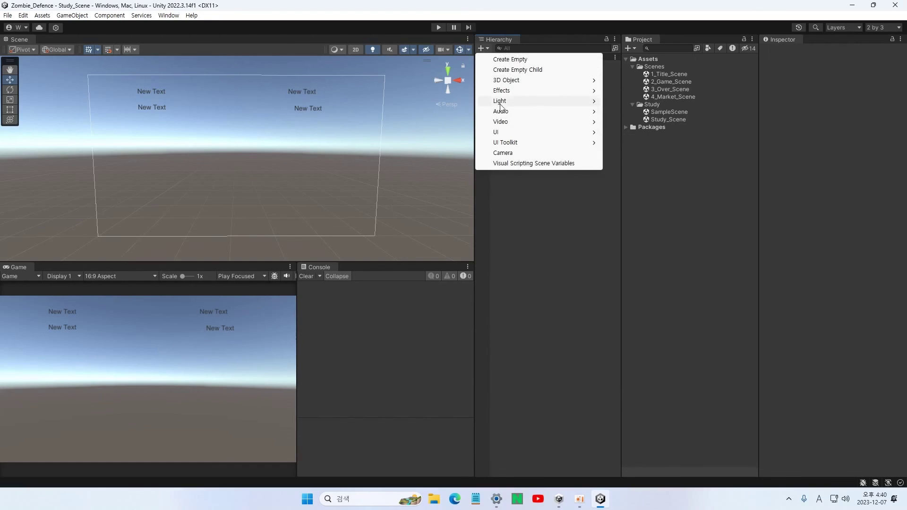
mouse_move(508, 81)
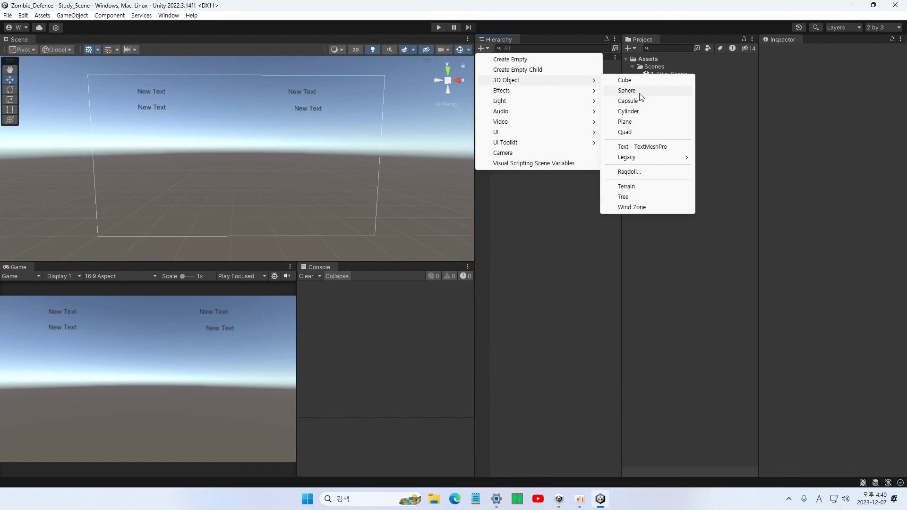
left_click(624, 122)
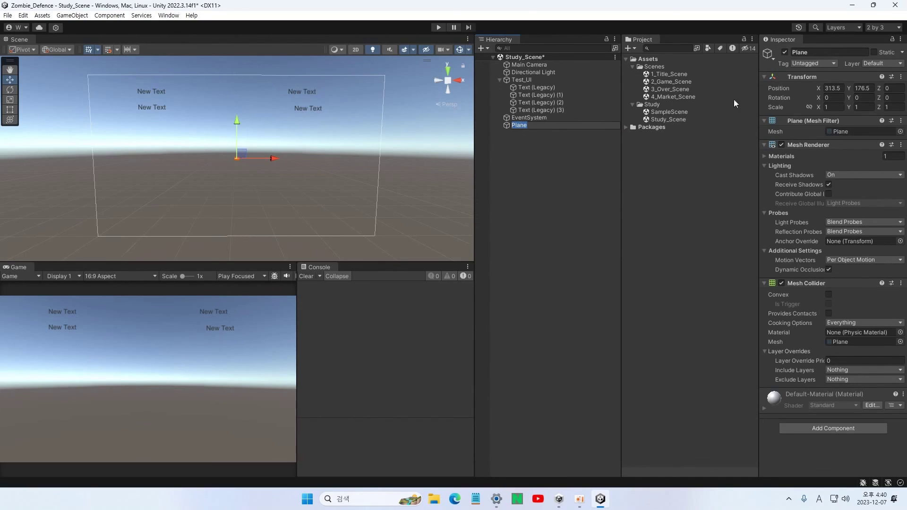
left_click(837, 87)
type("0")
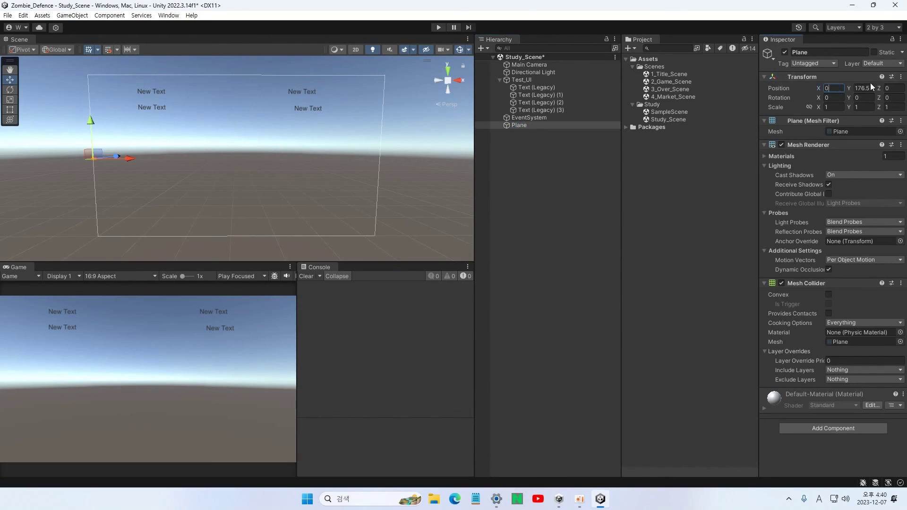
left_click(869, 88)
type("0")
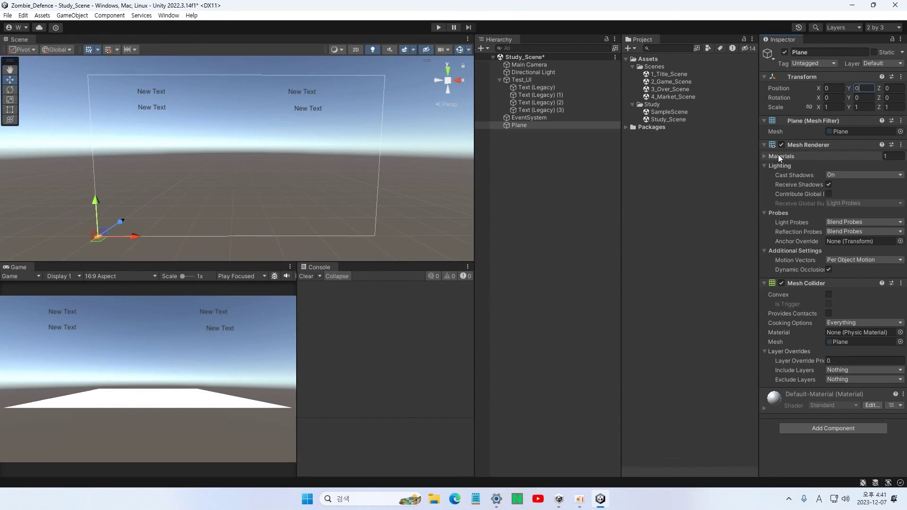
key("ctrl+s")
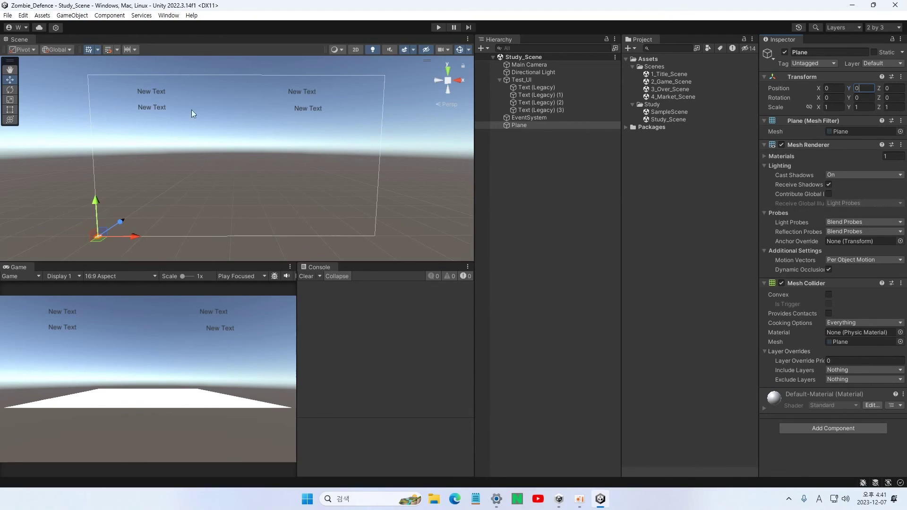
Raise the Main Camera to about Y 2.78 so it looks over the plane from higher up.
double_click(522, 79)
scroll(298, 199, "up", 4)
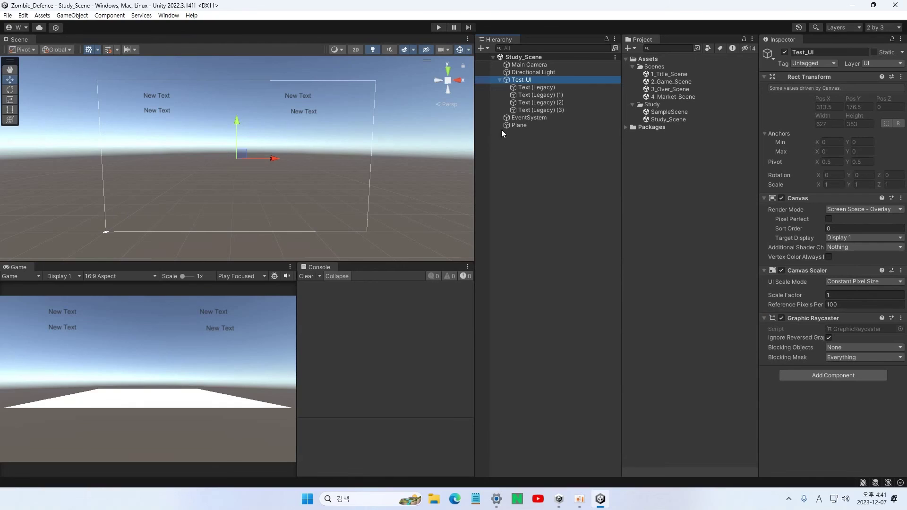
left_click(517, 125)
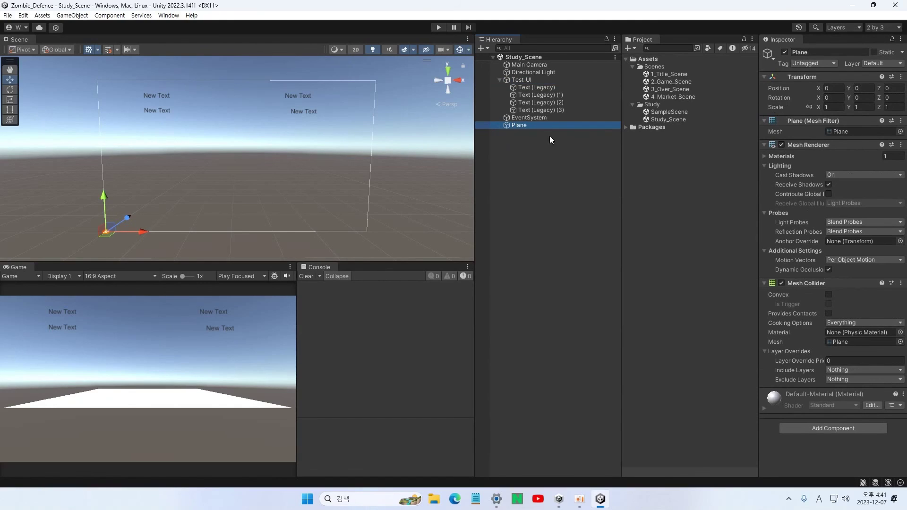
double_click(518, 124)
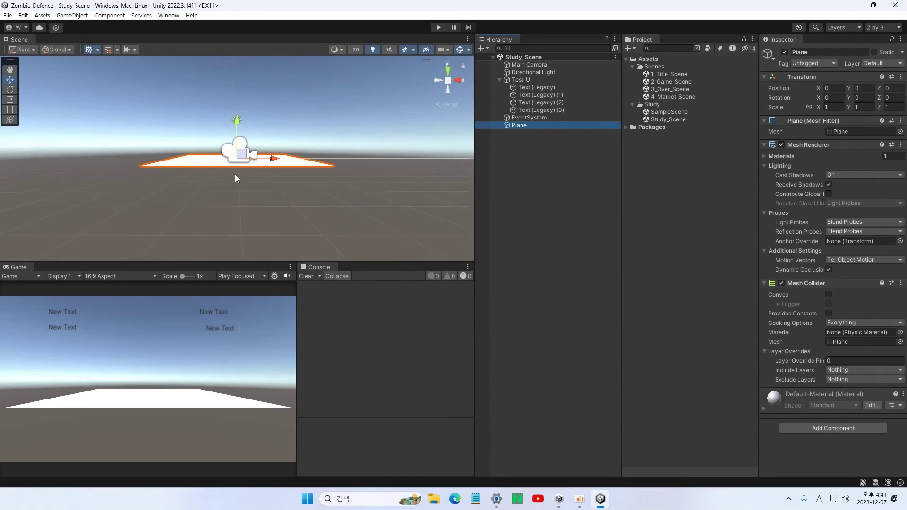
left_click_drag(238, 147, 349, 189, "alt")
left_click(409, 192)
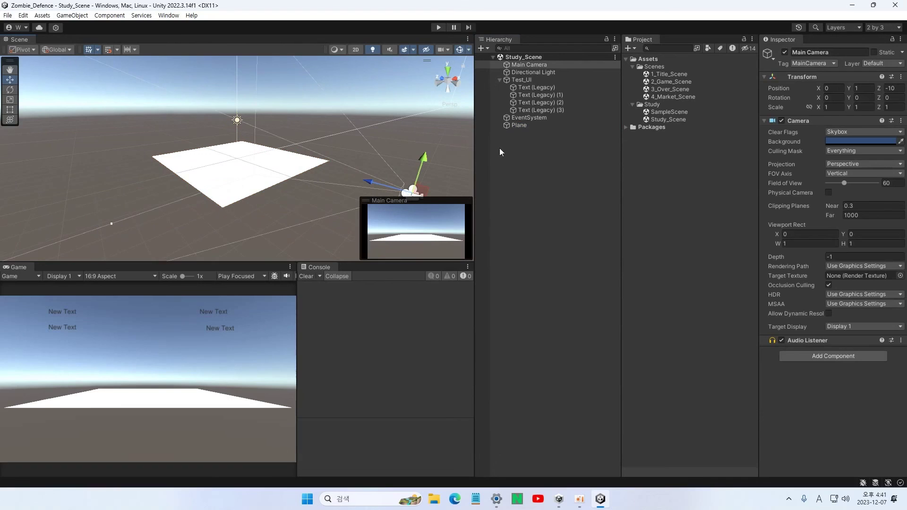
left_click_drag(418, 171, 435, 114)
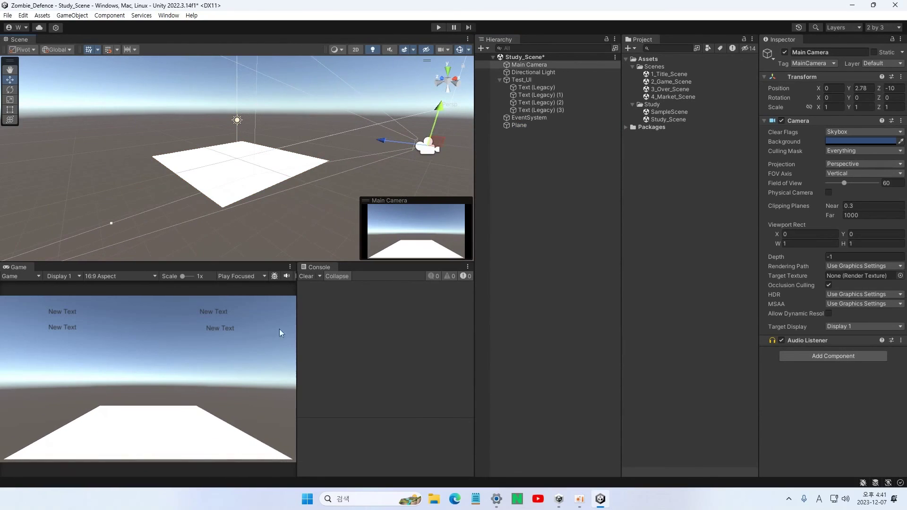
Add a 3D Sphere and move it above the plane to about X -1.88, Y 2.53.
left_click(574, 209)
left_click(482, 48)
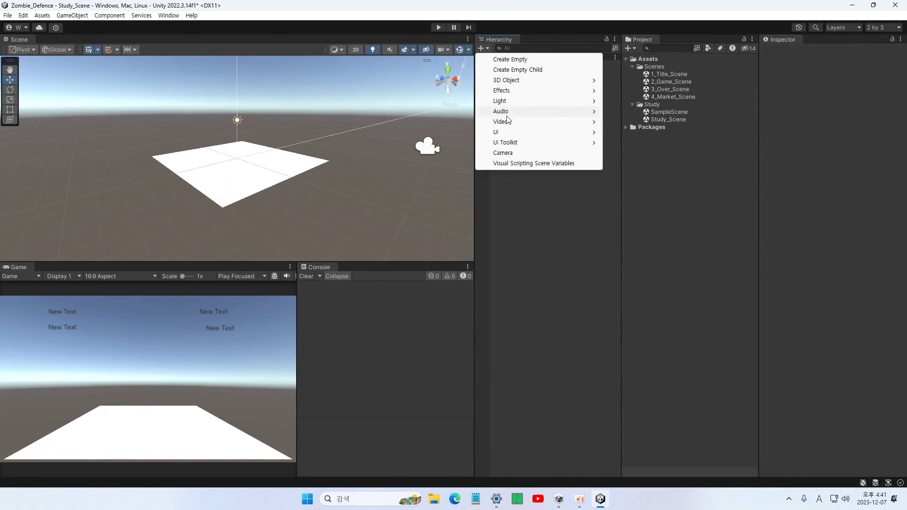
mouse_move(507, 82)
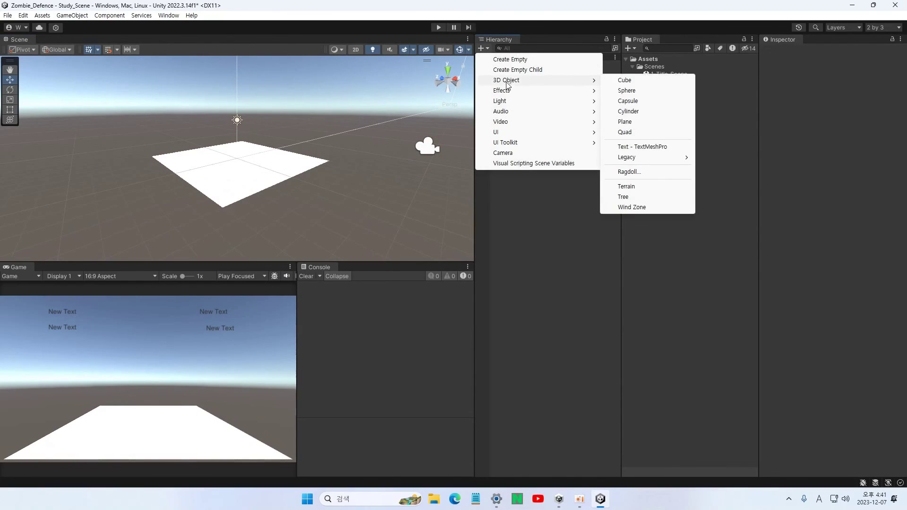
left_click(626, 90)
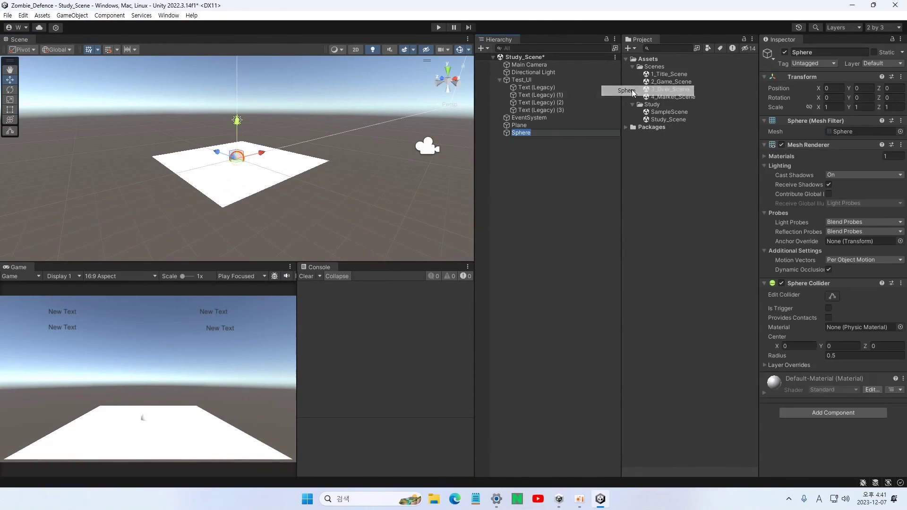
left_click_drag(343, 189, 221, 211, "alt")
left_click_drag(237, 126, 237, 94)
left_click_drag(274, 131, 249, 131)
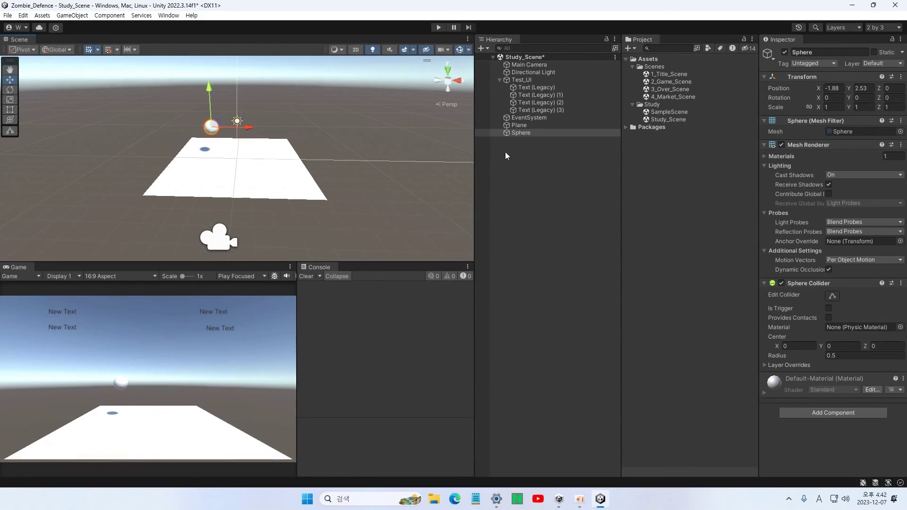
Add a 3D Cube and move it above the plane, opposite the sphere, to about X 3.44, Y 2.8.
left_click(481, 49)
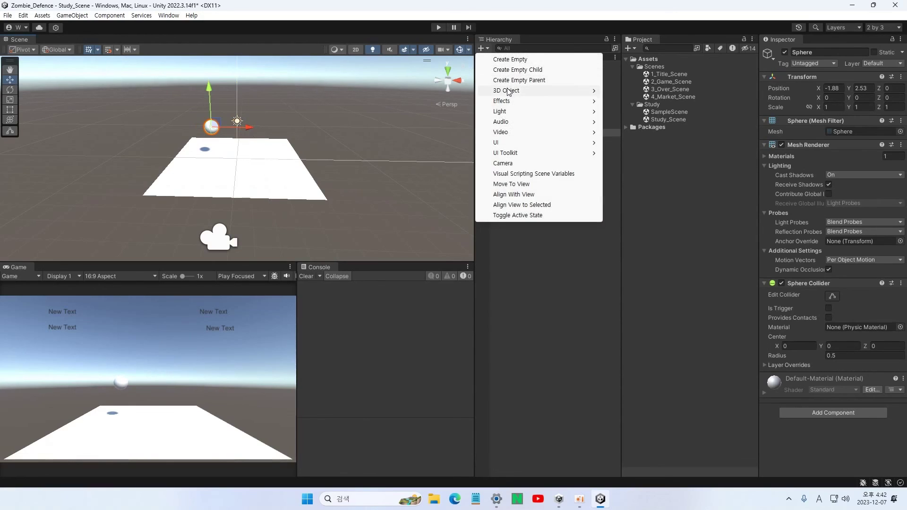
mouse_move(562, 94)
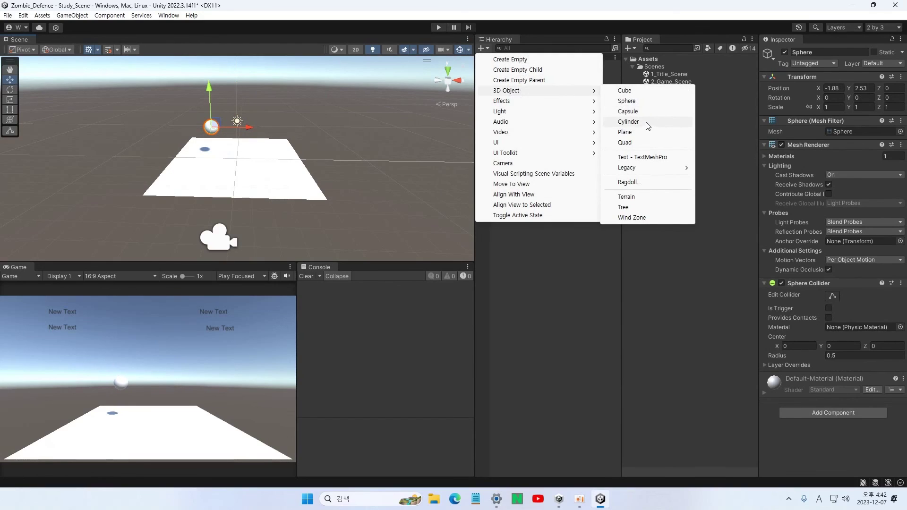
left_click(624, 90)
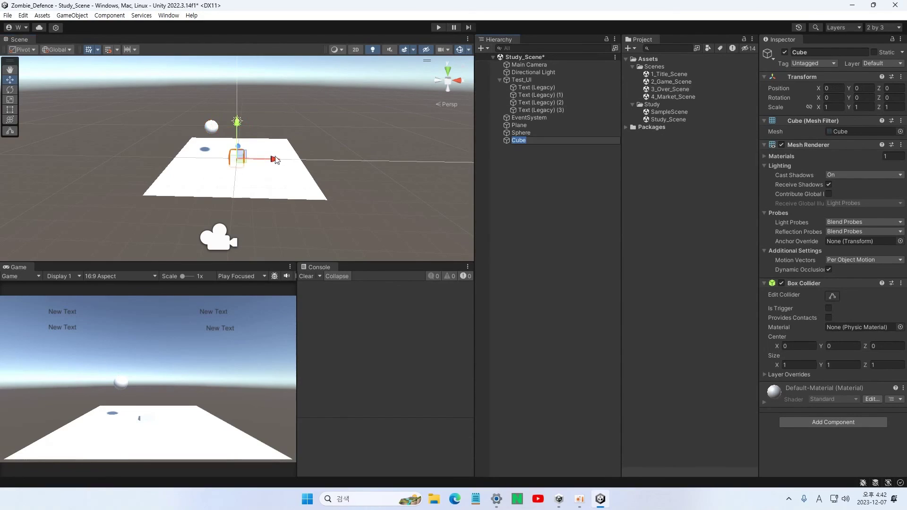
left_click_drag(279, 163, 317, 160)
left_click_drag(286, 126, 292, 81)
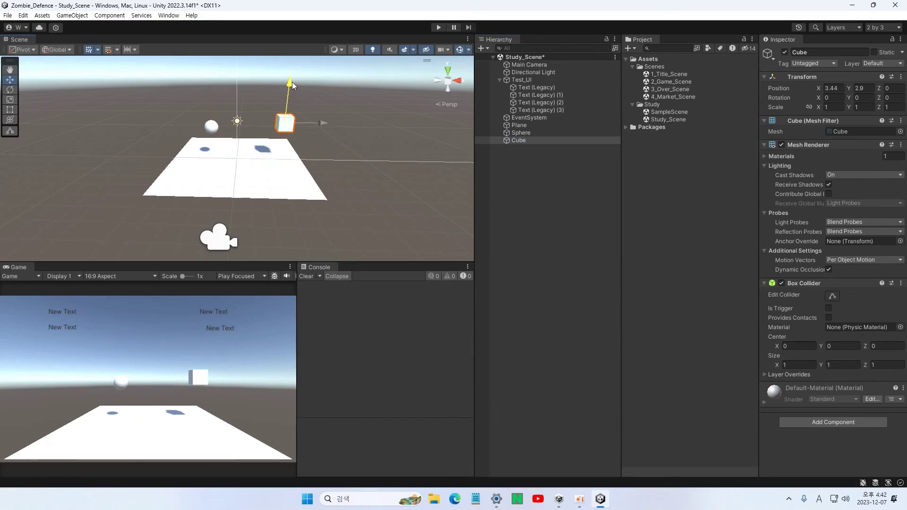
left_click(385, 185)
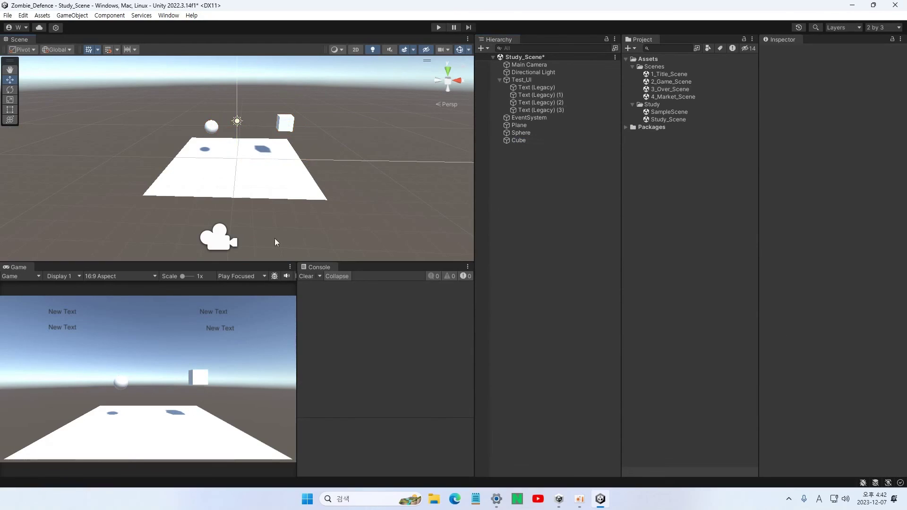
Save Study_Scene with the Test_UI group collapsed, and open 2_Game_Scene.
left_click(121, 379)
key("ctrl+s")
left_click(500, 80)
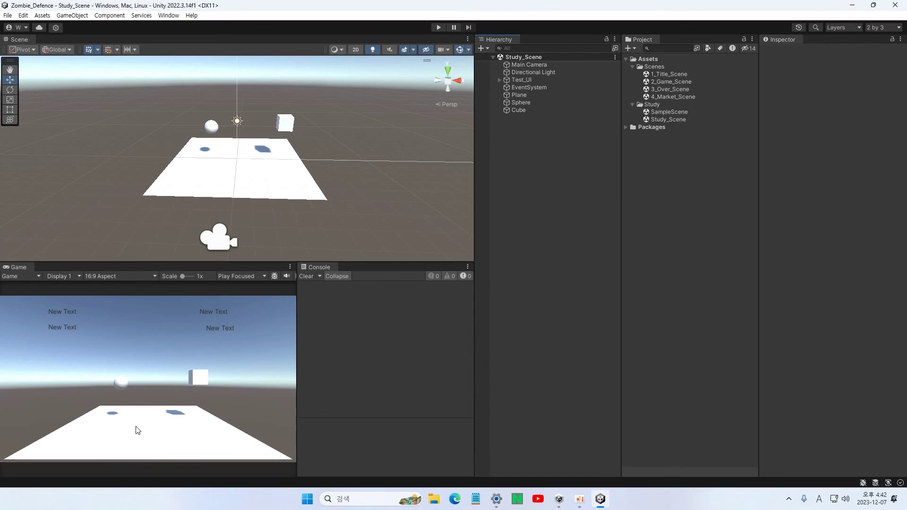
double_click(662, 82)
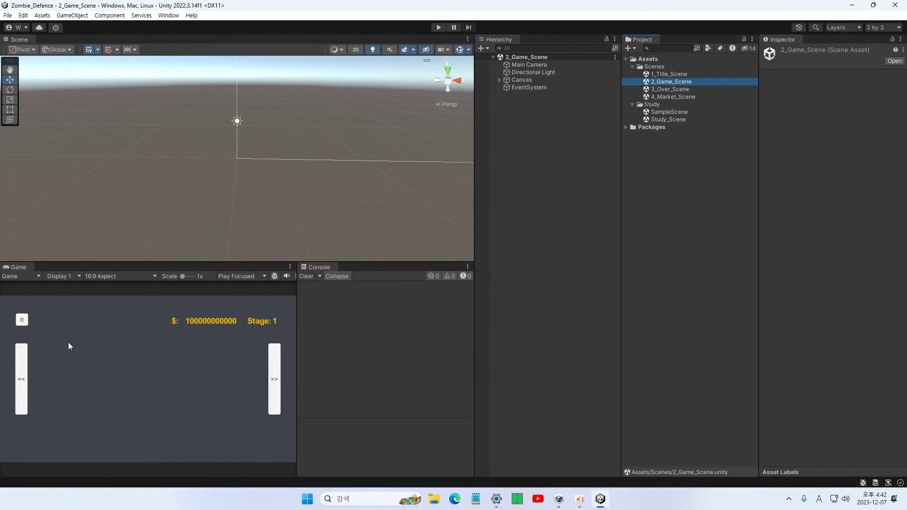